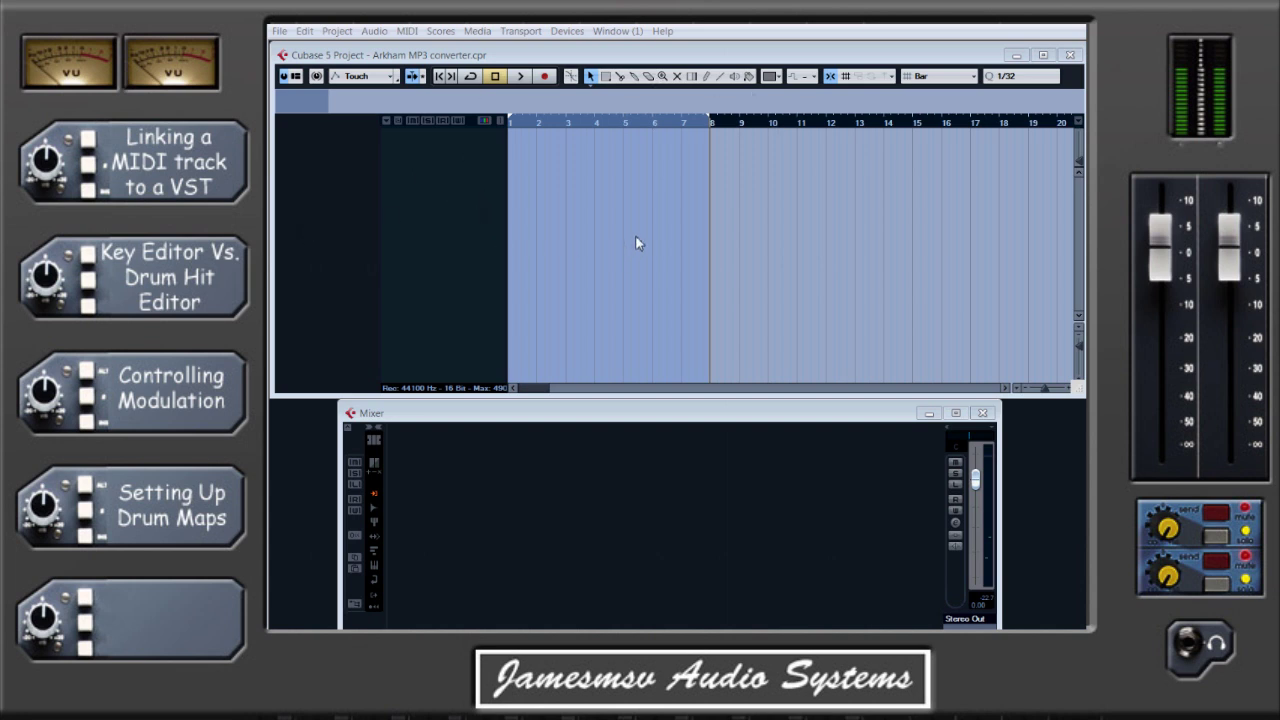
# Add one MIDI track to the project and create an empty part on it spanning bars 1 to 8
pyautogui.click(471, 152)
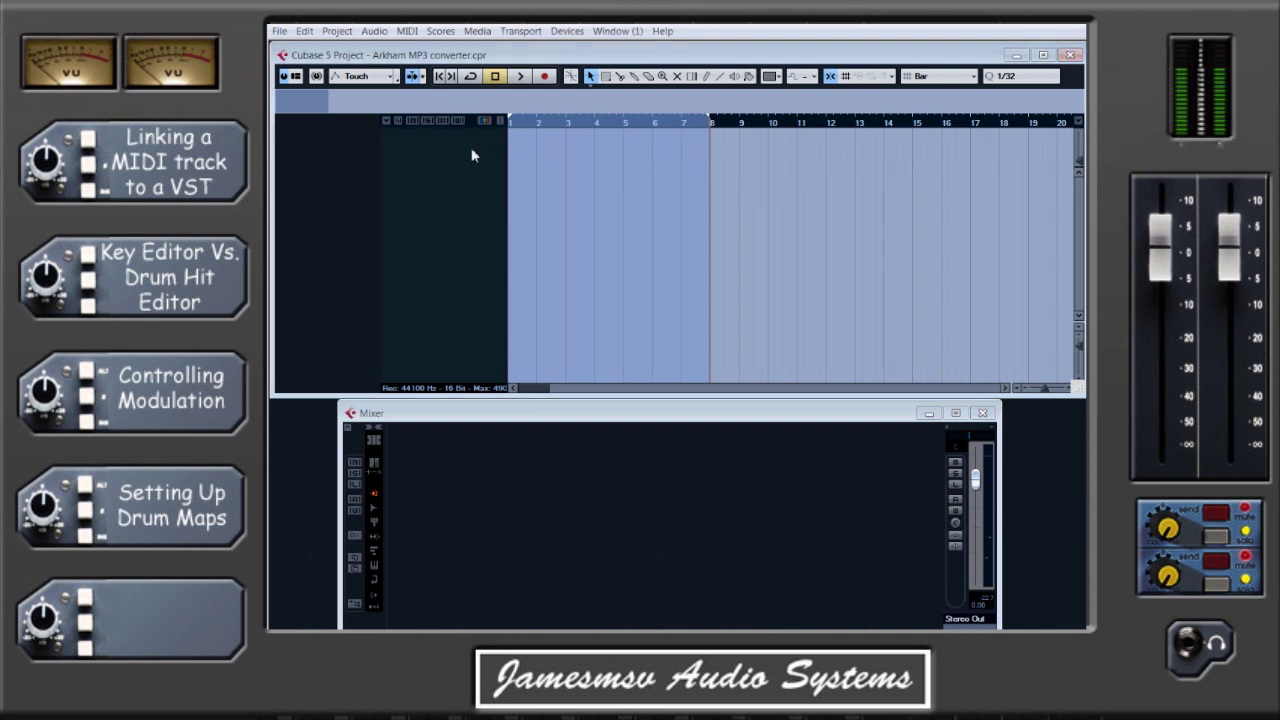
pyautogui.rightClick(475, 157)
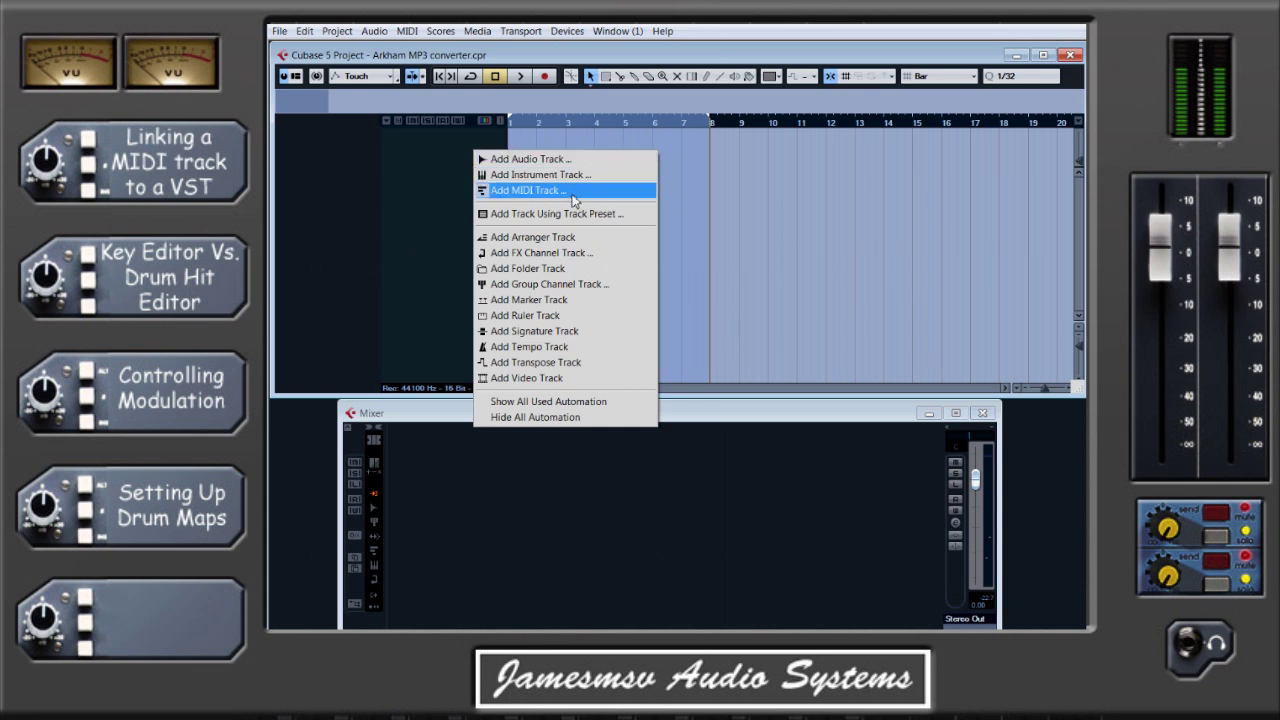
pyautogui.click(575, 191)
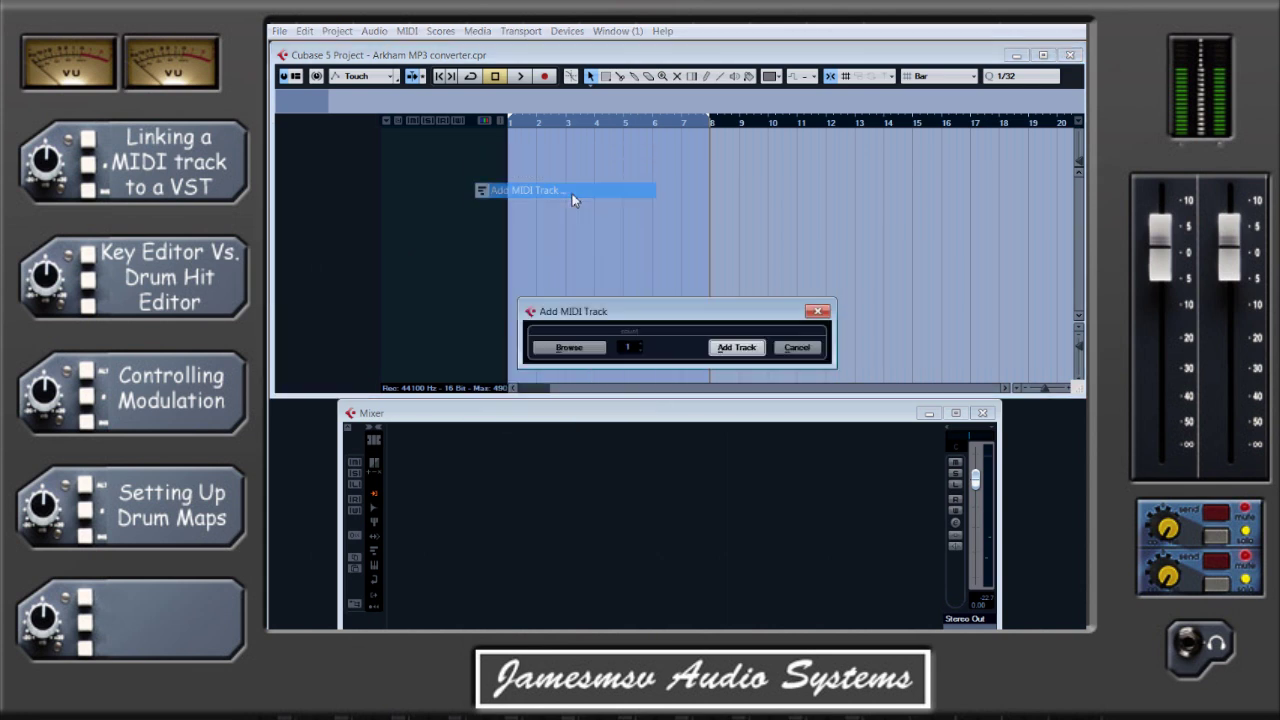
pyautogui.click(737, 348)
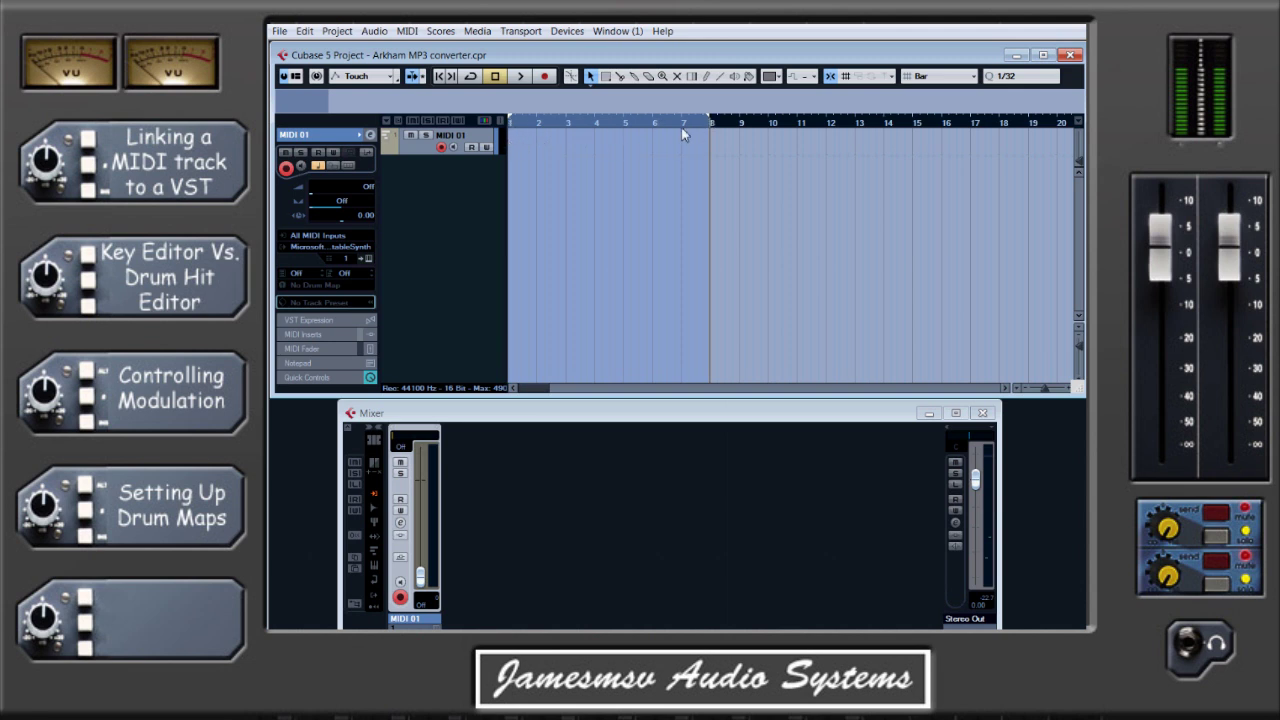
pyautogui.doubleClick(533, 140)
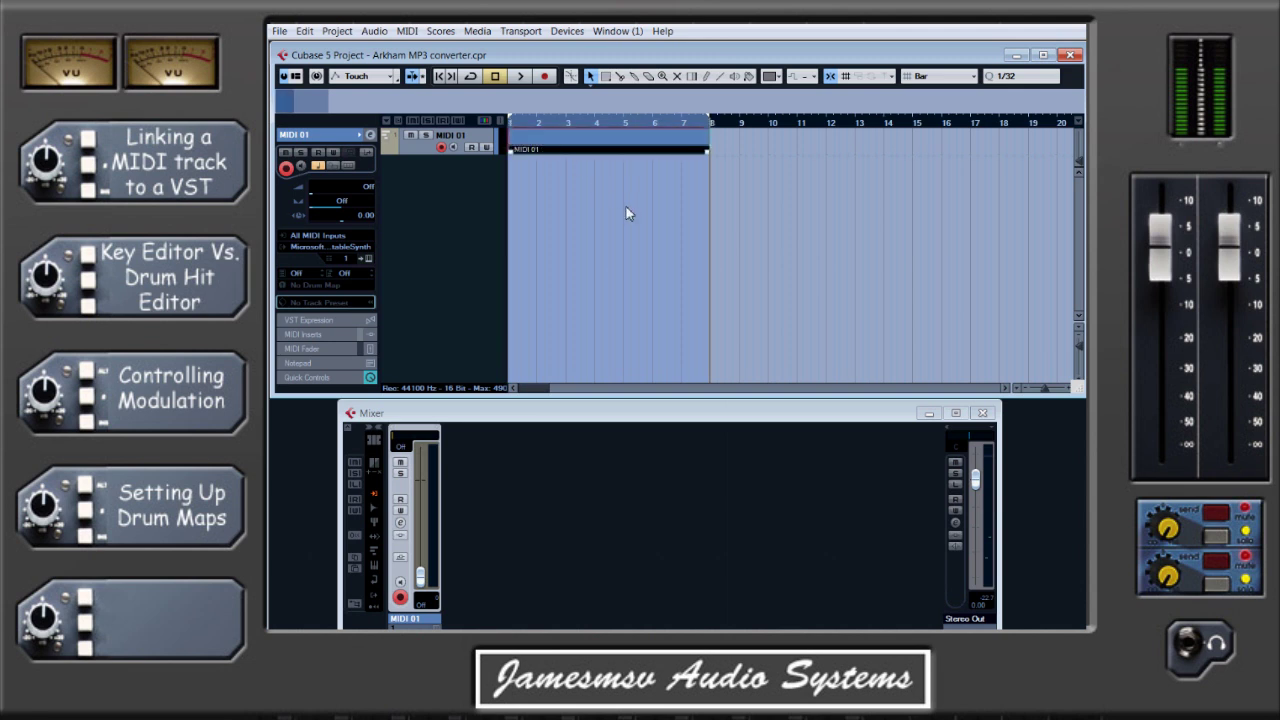
# In the MIDI 01 part, draw four short rising notes and two longer lower notes between about bars 1.5 and 7, and close the editor
pyautogui.doubleClick(583, 143)
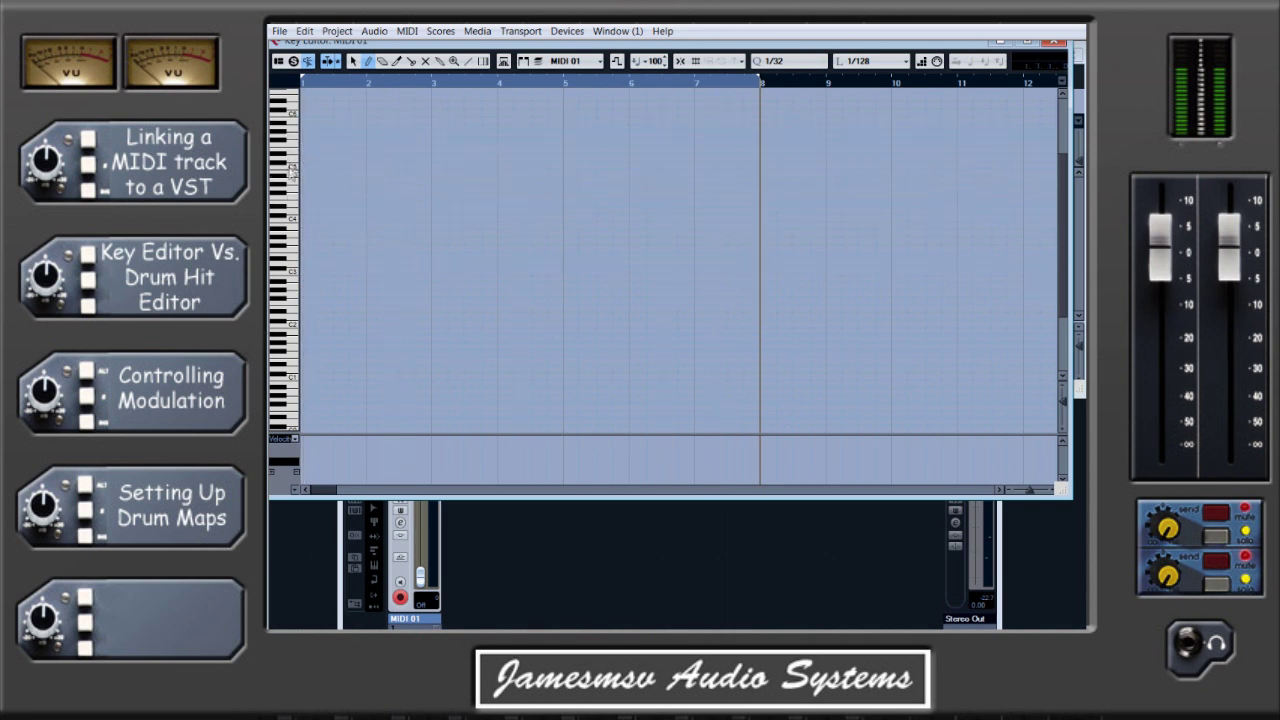
pyautogui.click(348, 272)
pyautogui.moveTo(353, 275); pyautogui.dragTo(370, 272)
pyautogui.moveTo(379, 226); pyautogui.dragTo(415, 227)
pyautogui.moveTo(420, 173); pyautogui.dragTo(443, 173)
pyautogui.moveTo(460, 123); pyautogui.dragTo(474, 123)
pyautogui.moveTo(460, 260); pyautogui.dragTo(548, 260)
pyautogui.moveTo(484, 324); pyautogui.dragTo(688, 325)
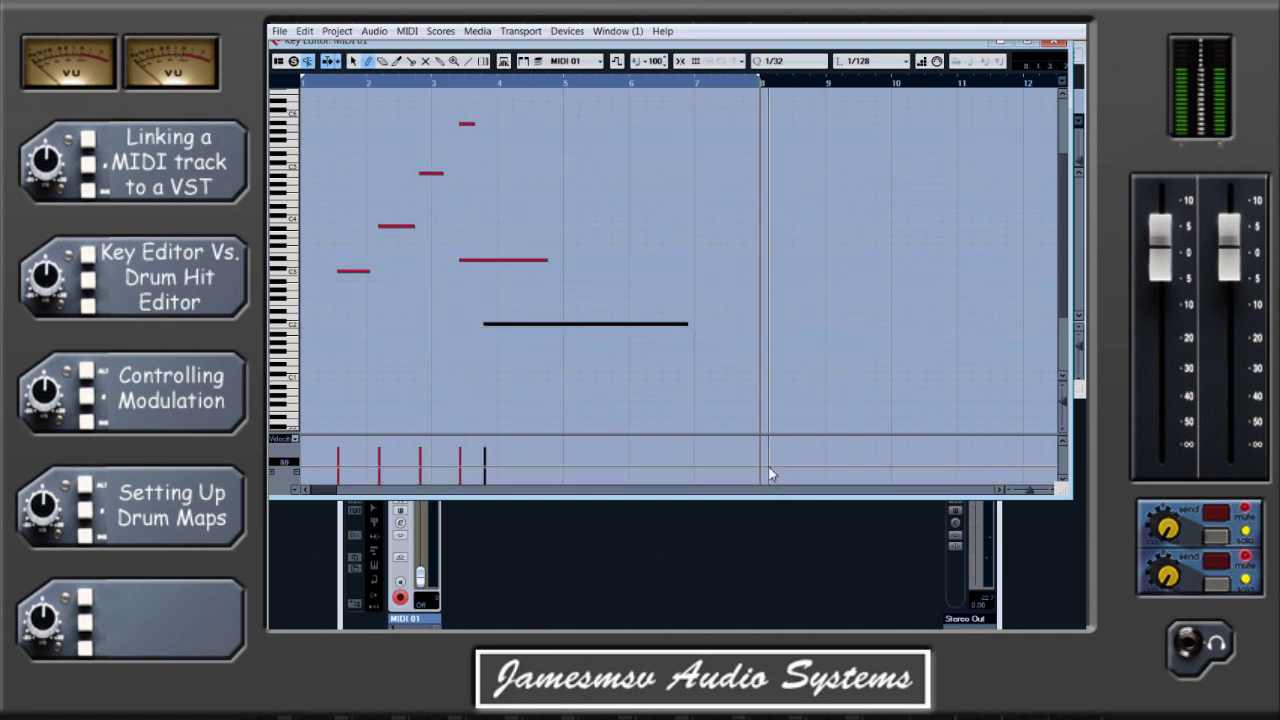
pyautogui.click(1062, 43)
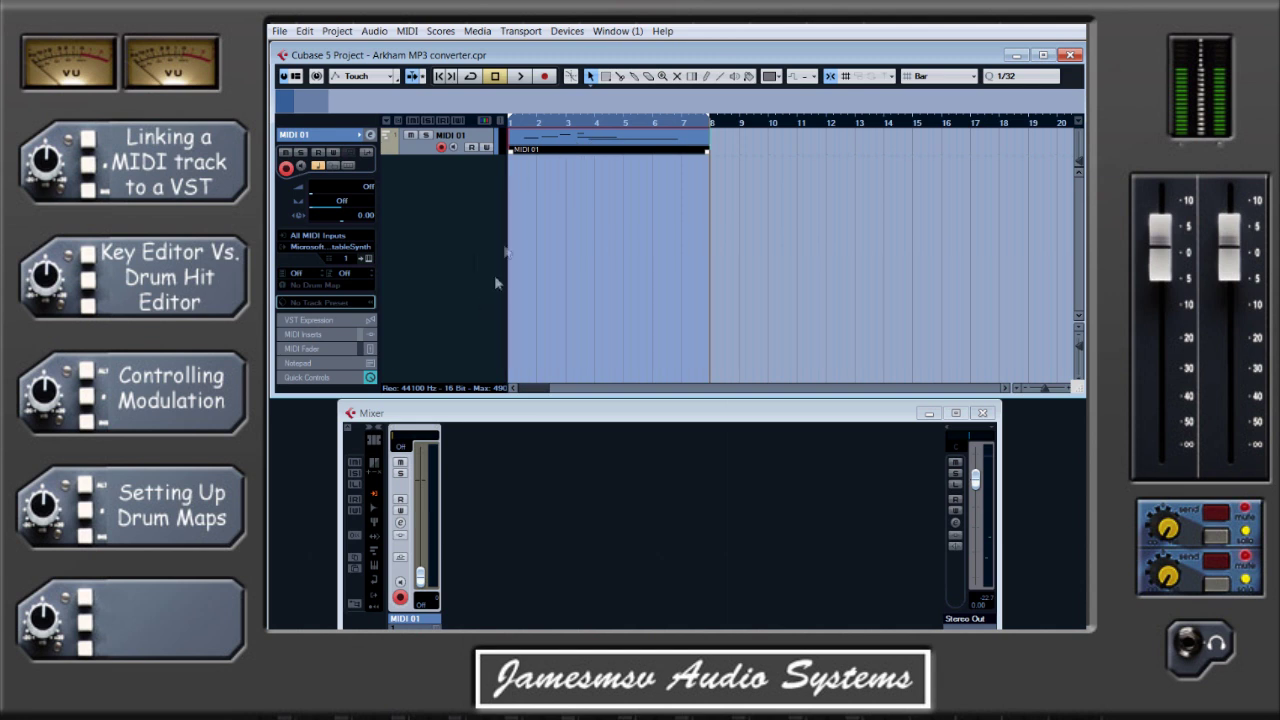
# Load PersonalOrchestraVST.64 in the first VST instrument slot, declining the automatic MIDI track, and close the plug-in and rack windows
pyautogui.press('F11')
pyautogui.moveTo(686, 340); pyautogui.dragTo(592, 199)
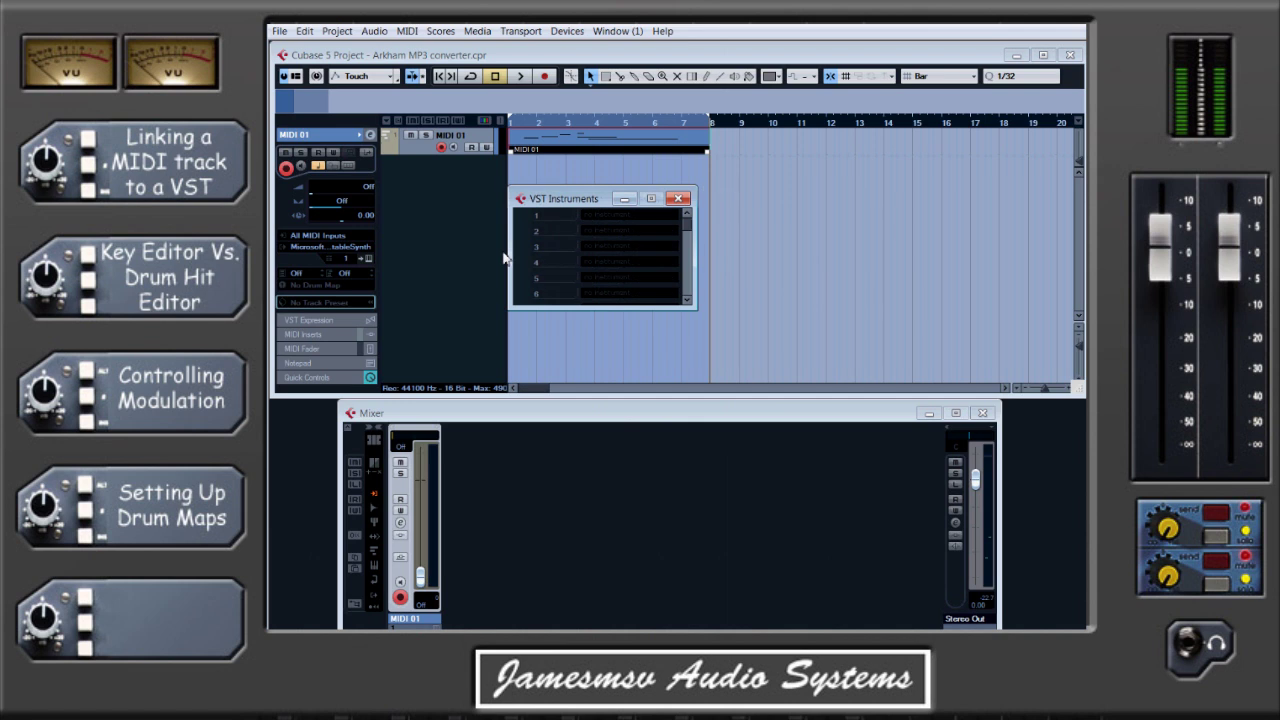
pyautogui.click(632, 215)
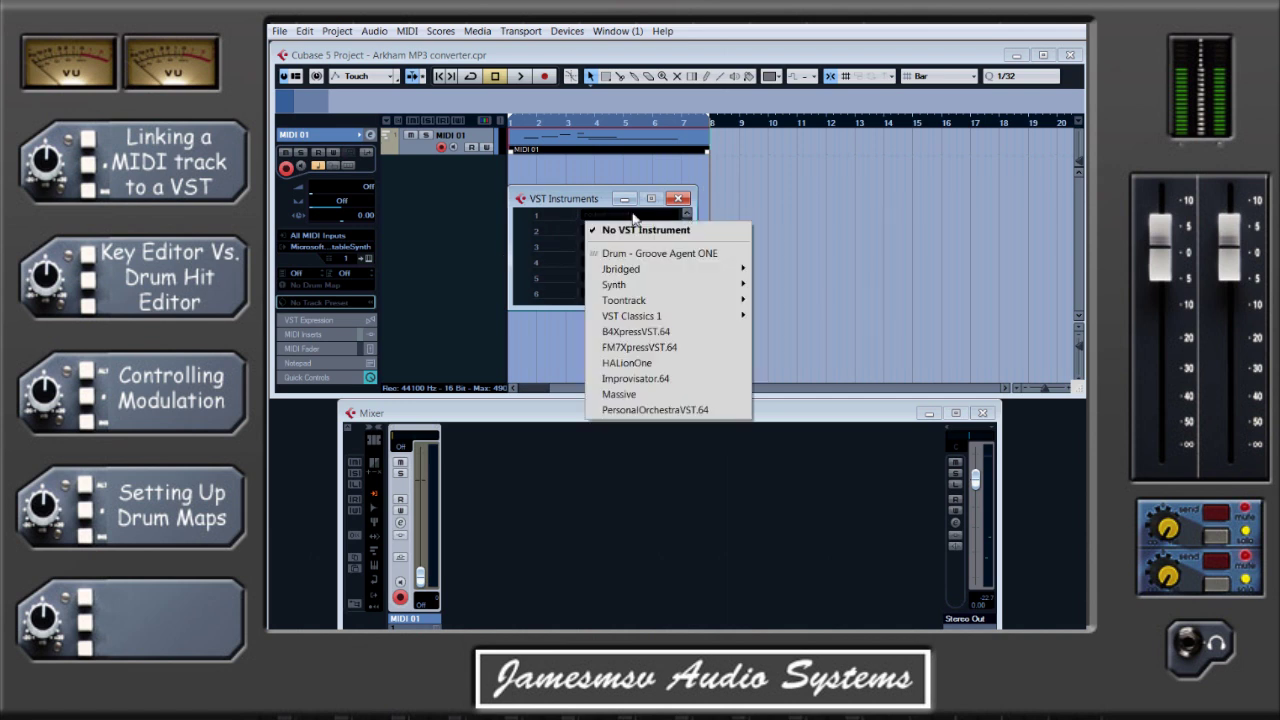
pyautogui.click(674, 410)
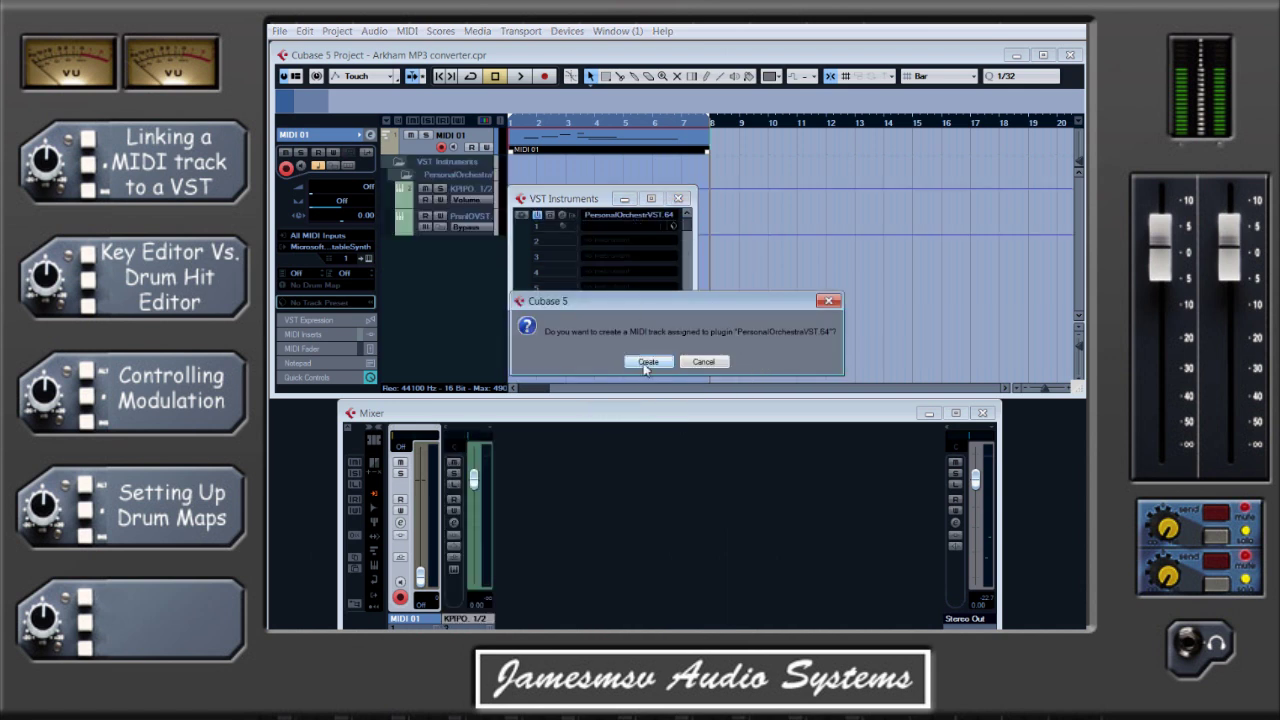
pyautogui.click(706, 362)
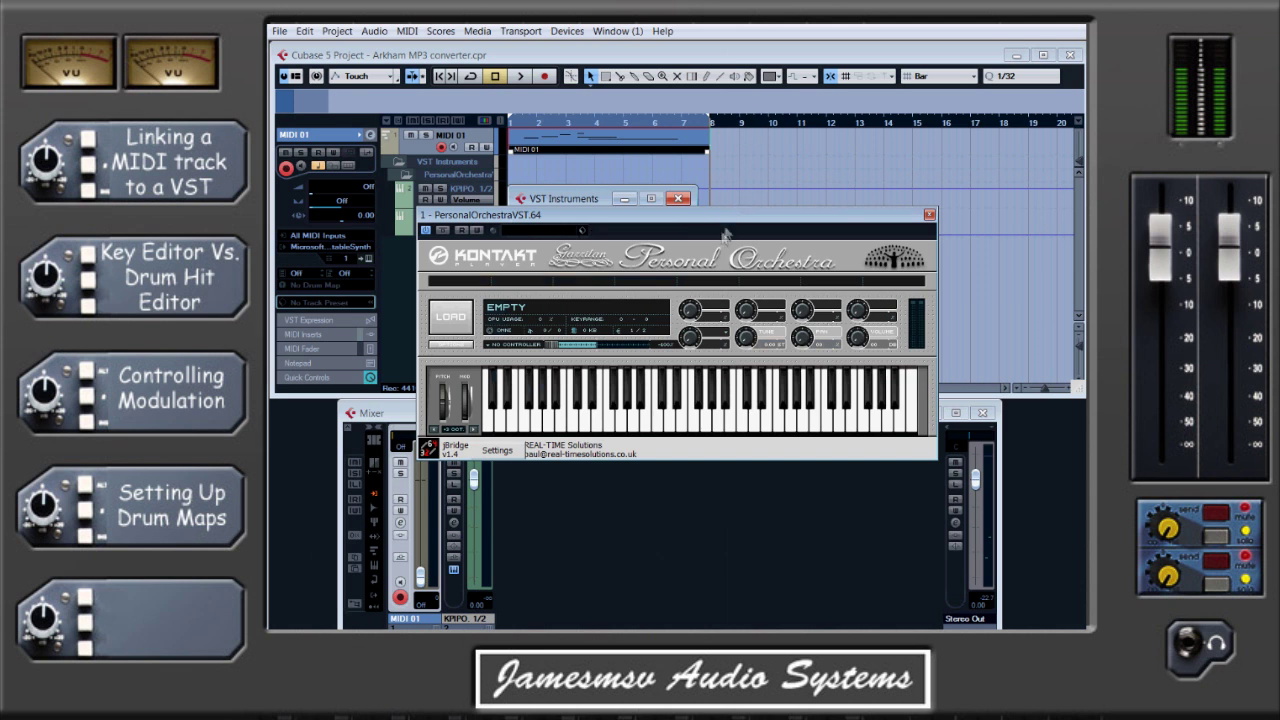
pyautogui.moveTo(719, 229); pyautogui.dragTo(705, 157)
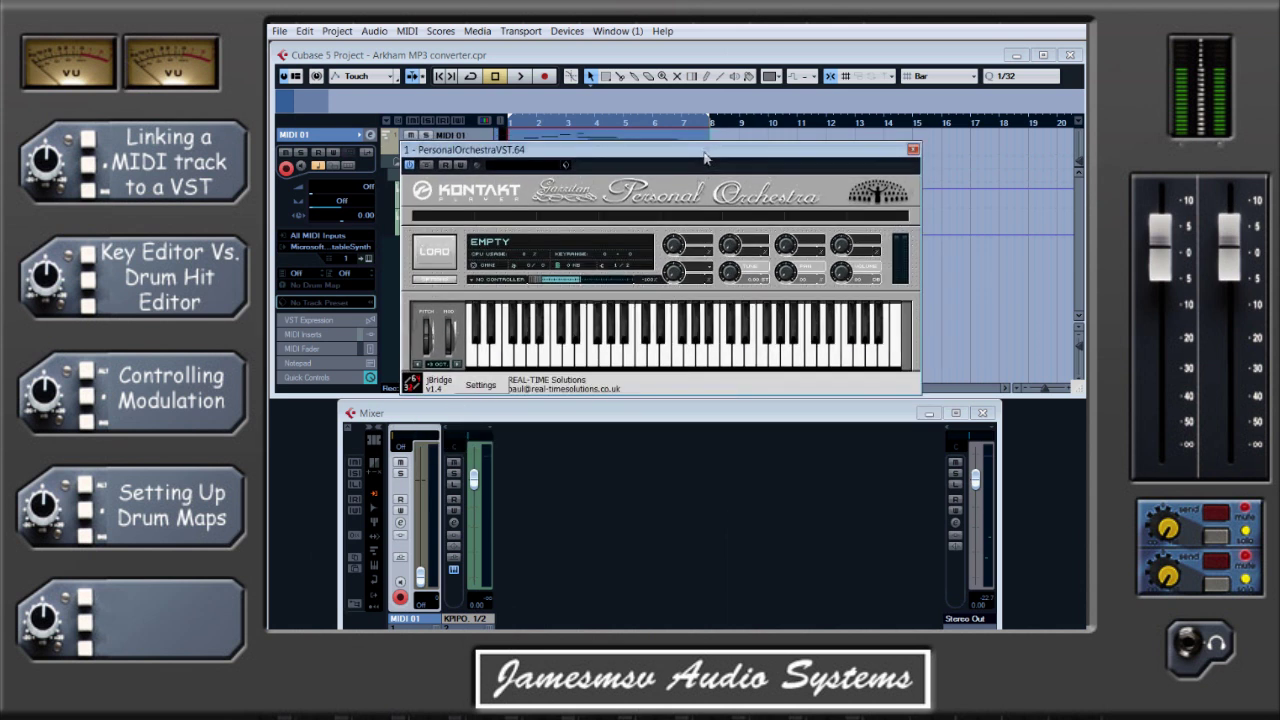
pyautogui.click(912, 150)
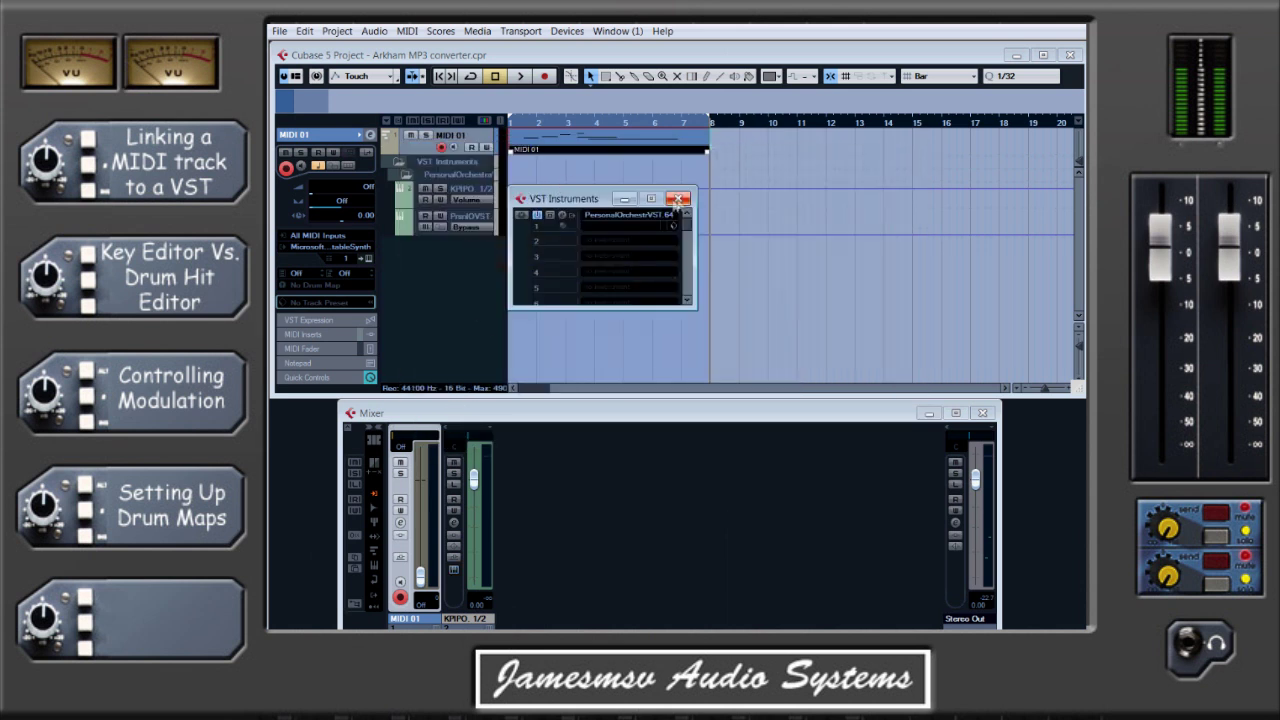
pyautogui.click(676, 203)
# Disarm recording on MIDI 01, route its output to PersonalOrchestraVST.64 - Midi In, and briefly view the plug-in's interface
pyautogui.click(441, 148)
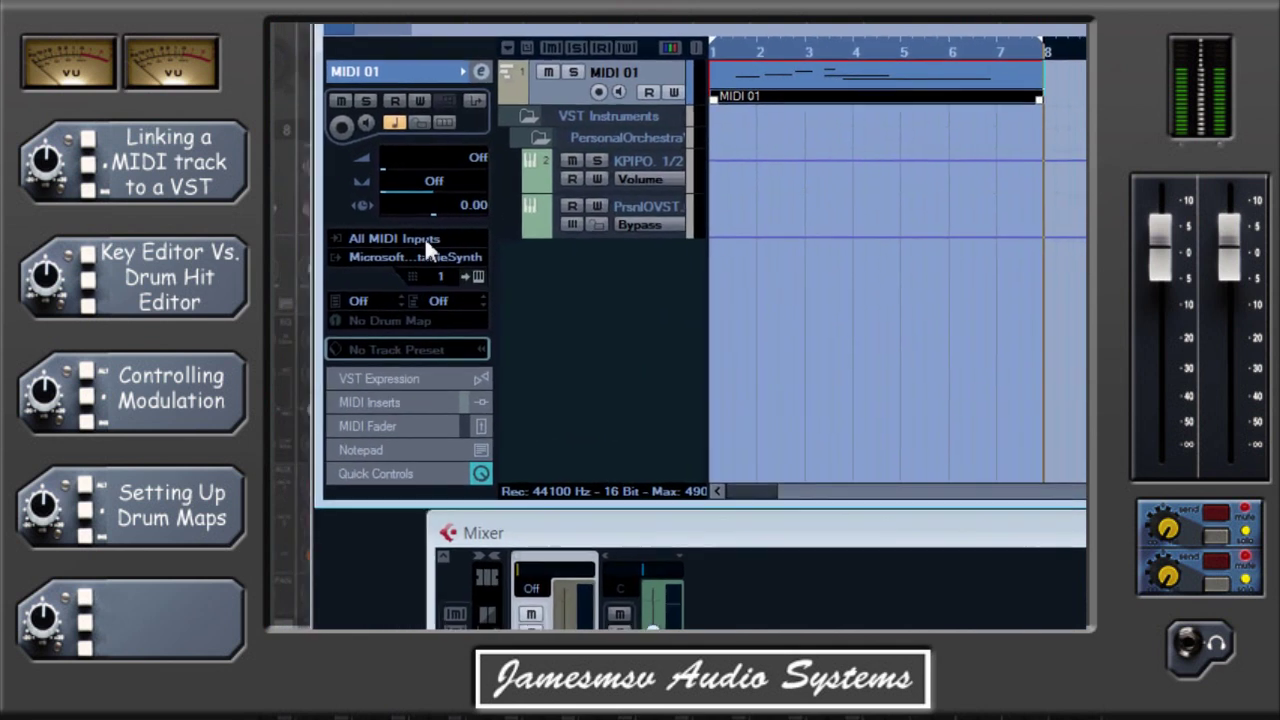
pyautogui.click(404, 229)
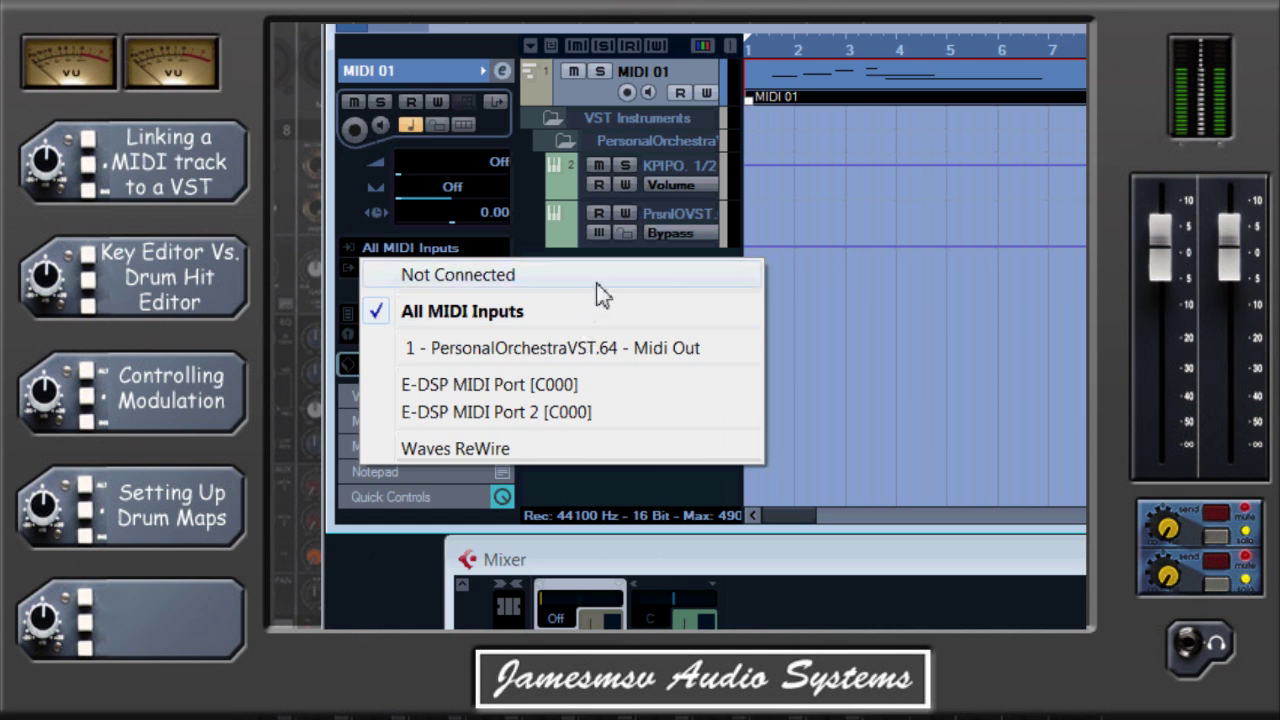
pyautogui.click(460, 240)
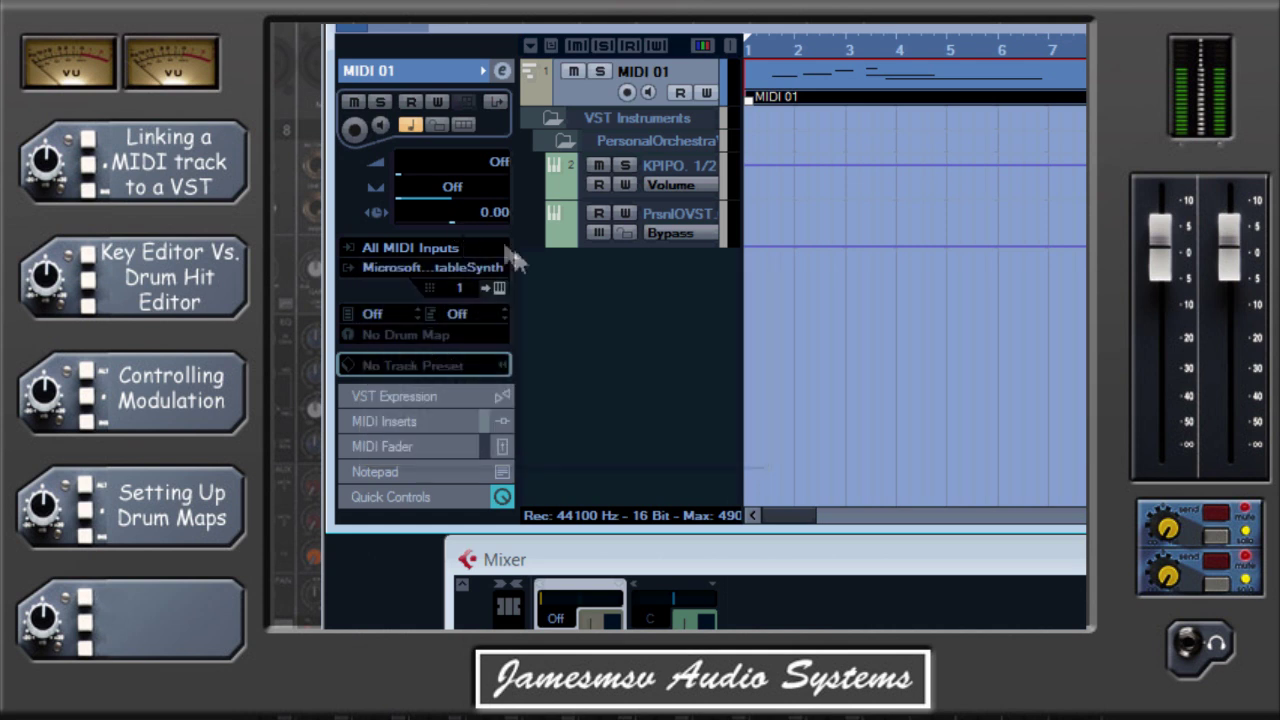
pyautogui.click(423, 267)
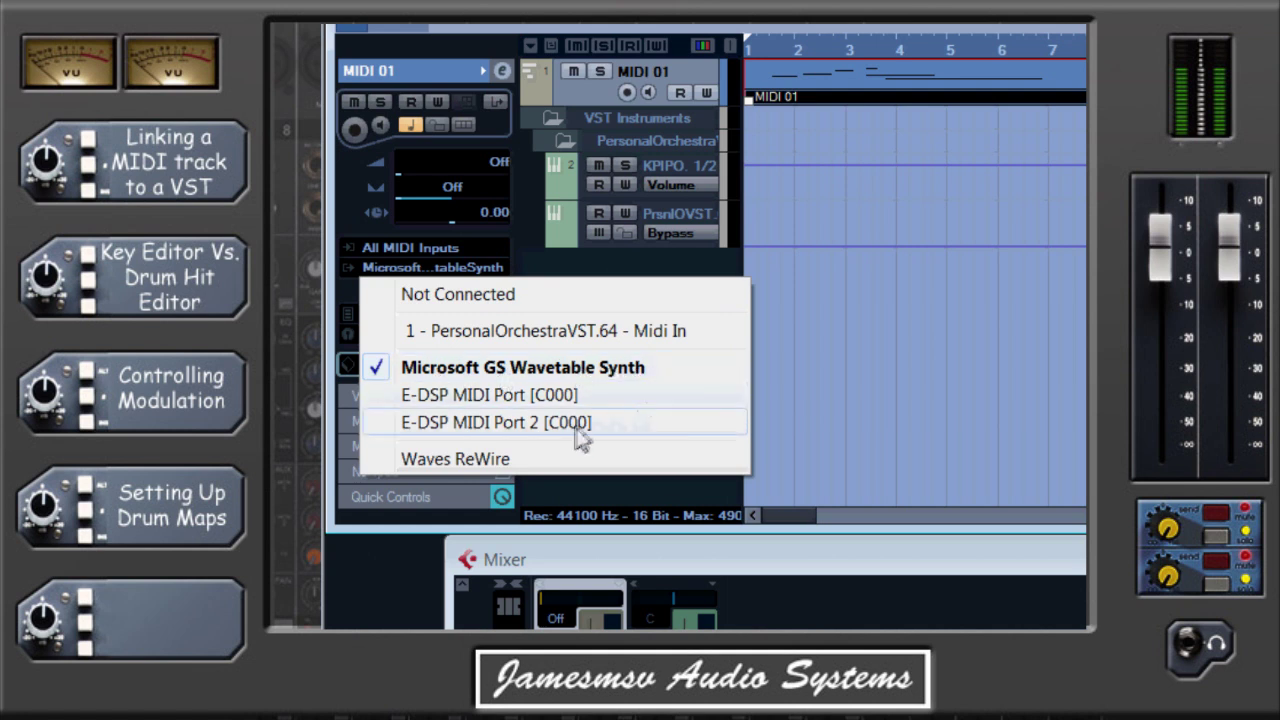
pyautogui.click(660, 335)
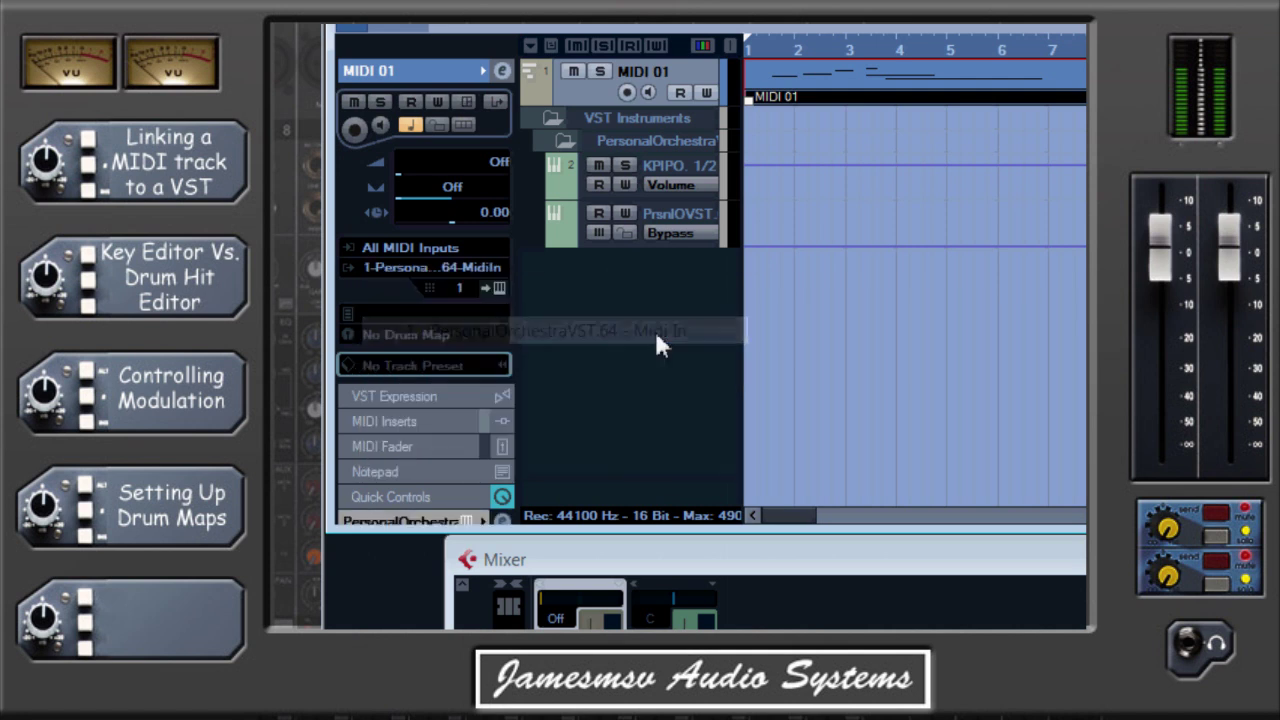
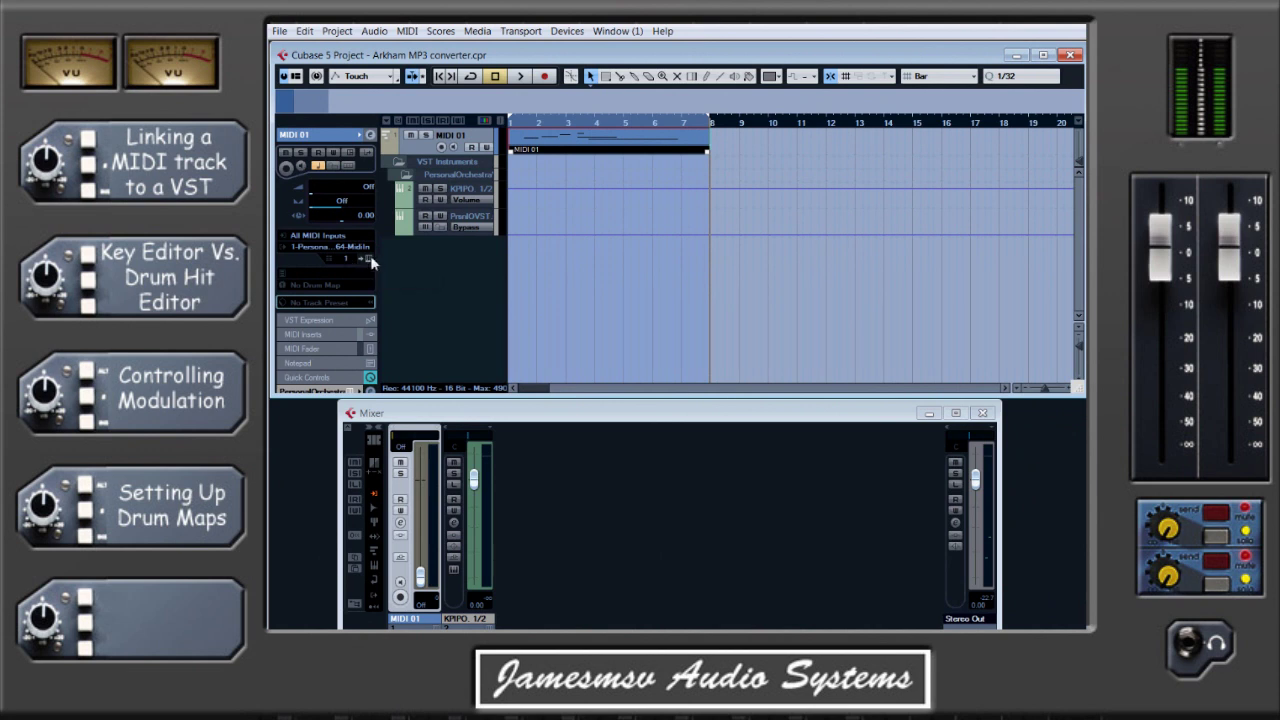
pyautogui.click(368, 258)
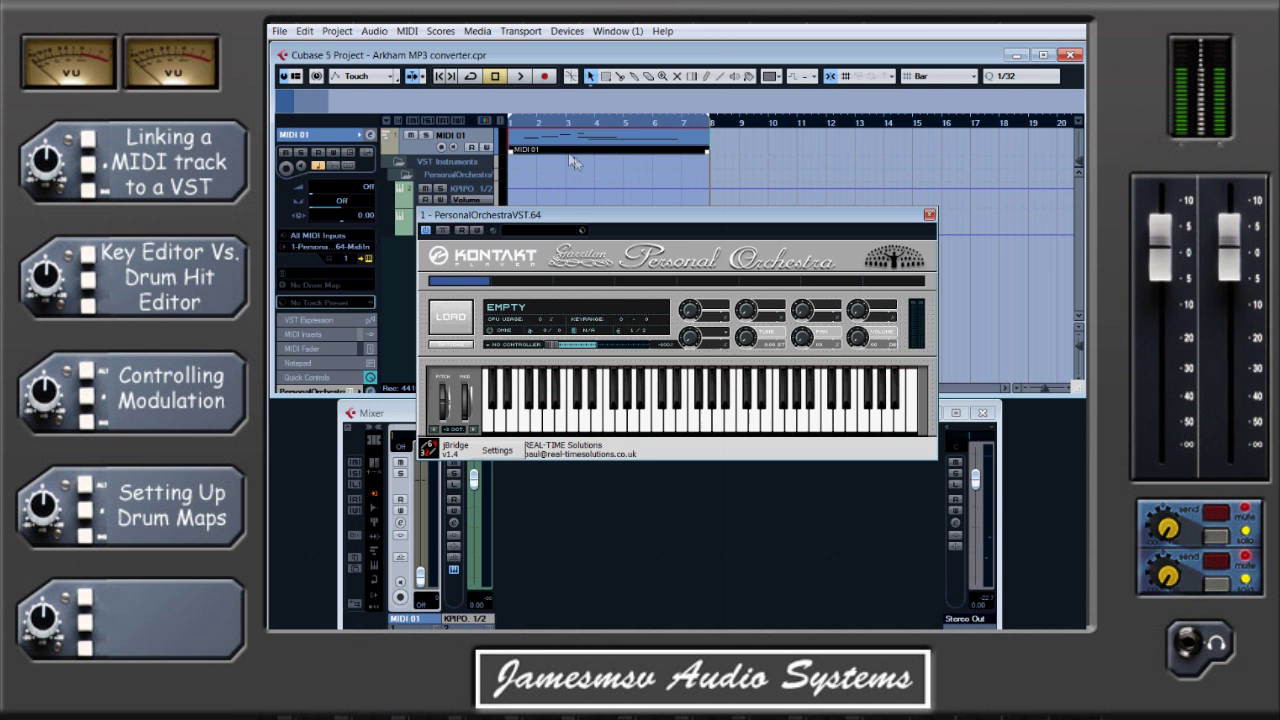
pyautogui.click(930, 216)
# Add a second MIDI track and create an empty part on it spanning bars 1 to 8
pyautogui.rightClick(473, 258)
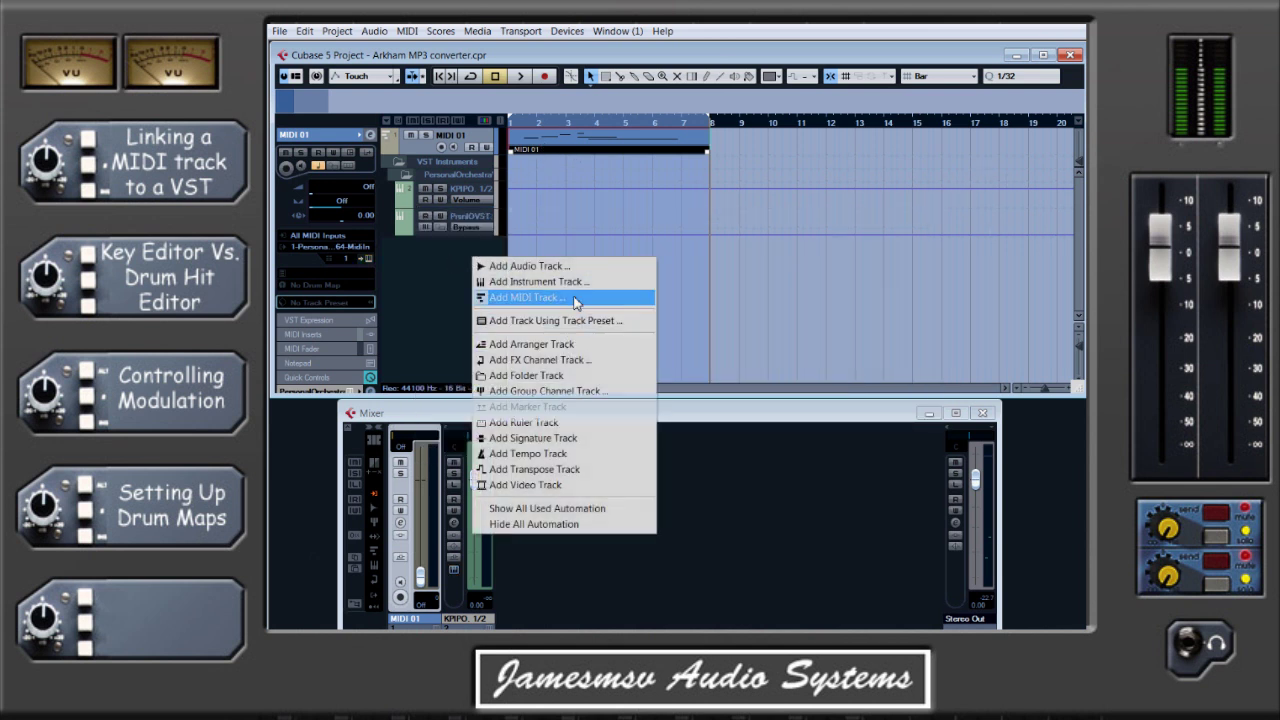
pyautogui.click(576, 298)
pyautogui.click(730, 348)
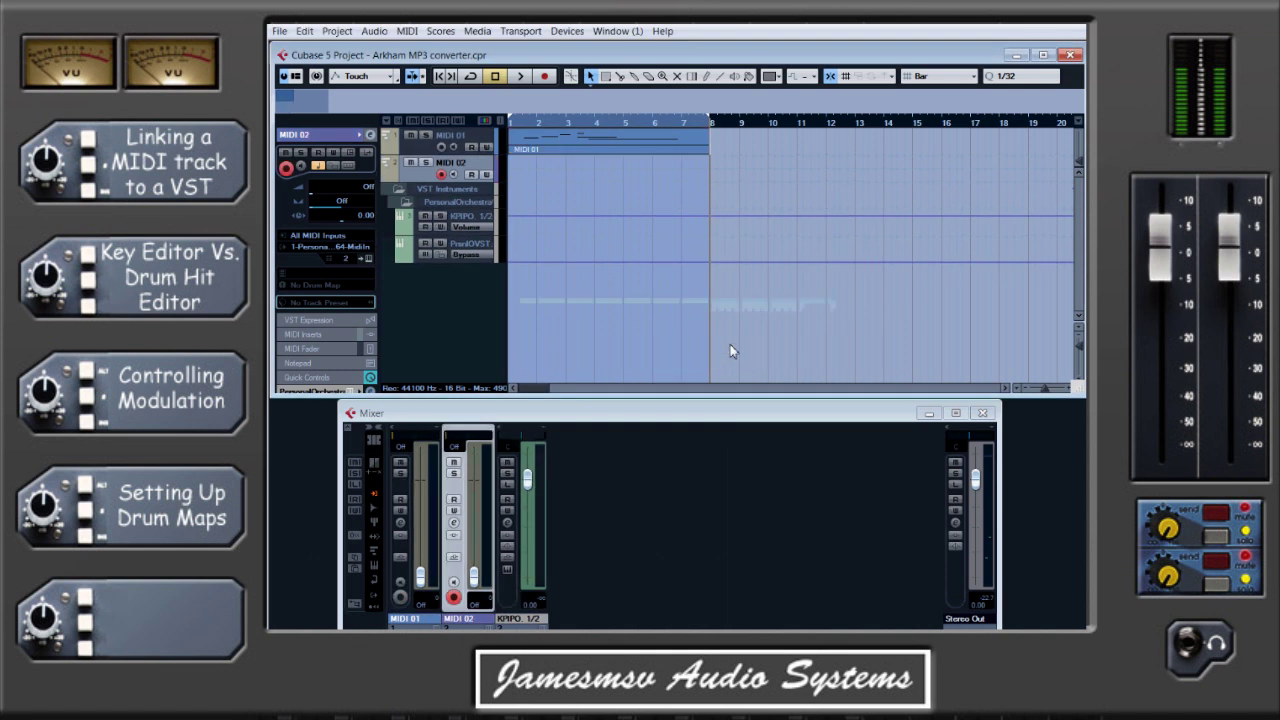
pyautogui.doubleClick(555, 178)
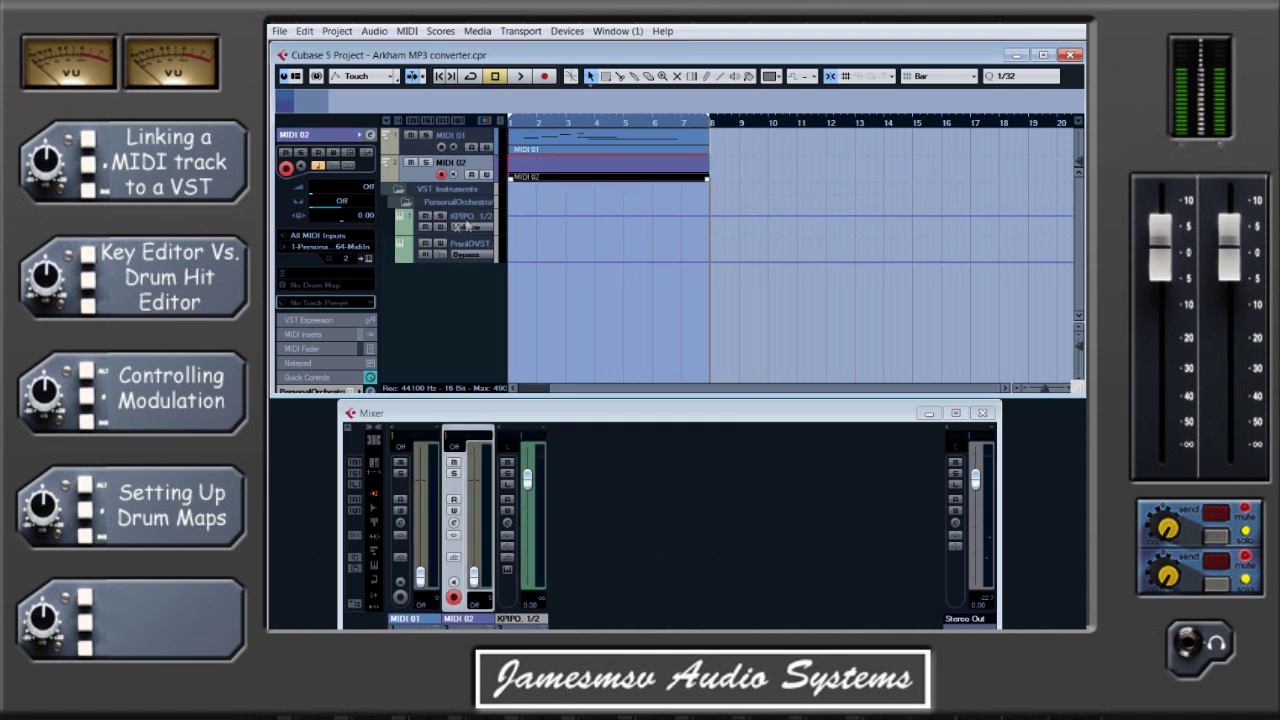
# Route MIDI 02's output to 1 - PersonalOrchestraVST.64 - Midi In and open the instrument's interface
pyautogui.click(340, 247)
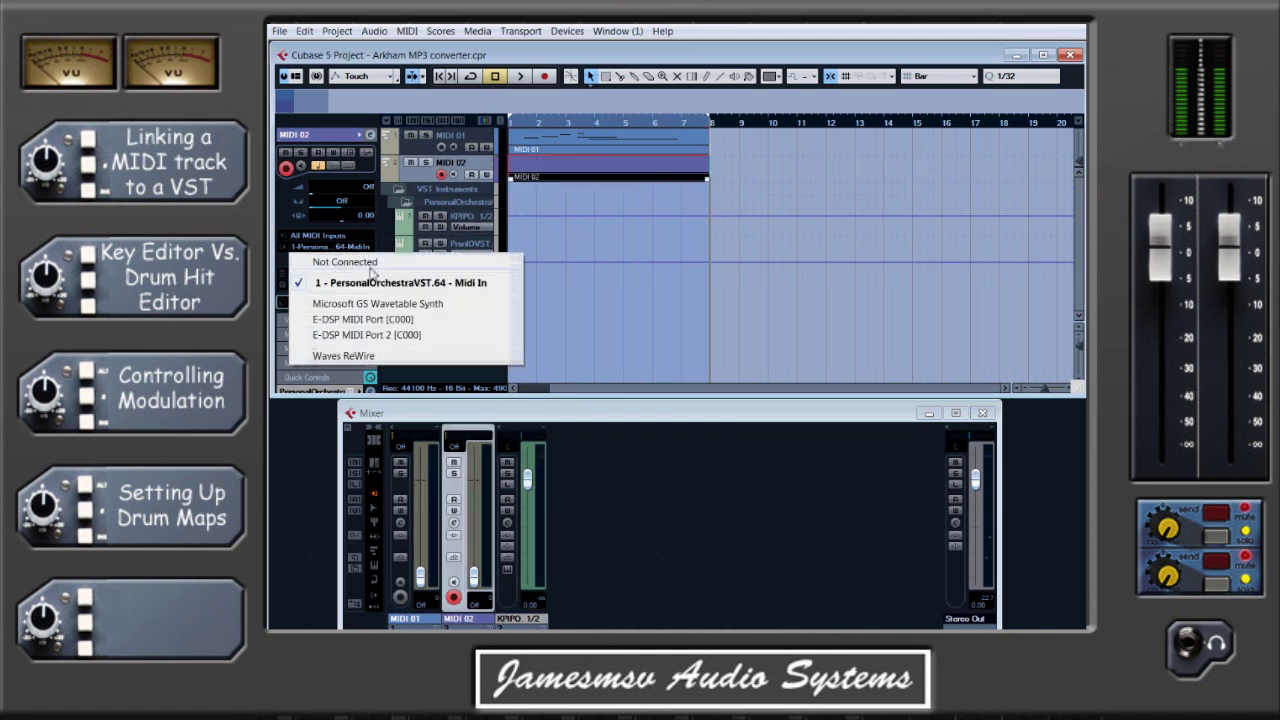
pyautogui.click(397, 286)
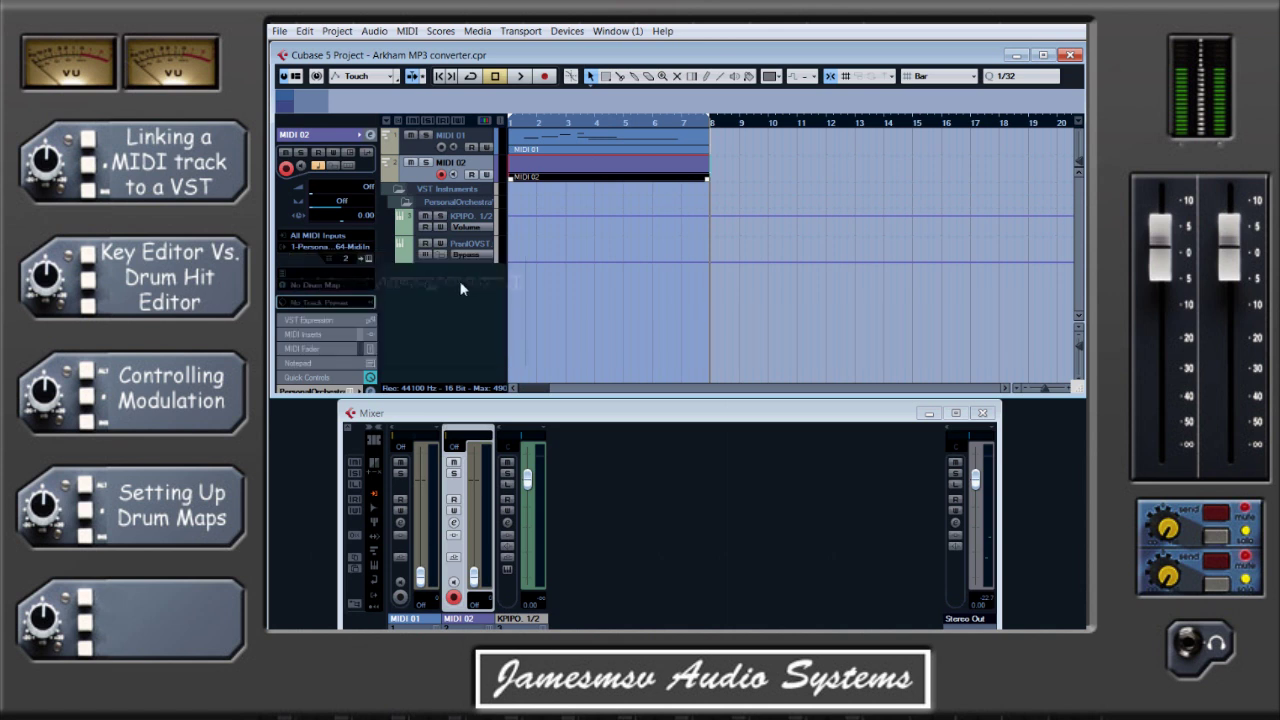
pyautogui.click(485, 174)
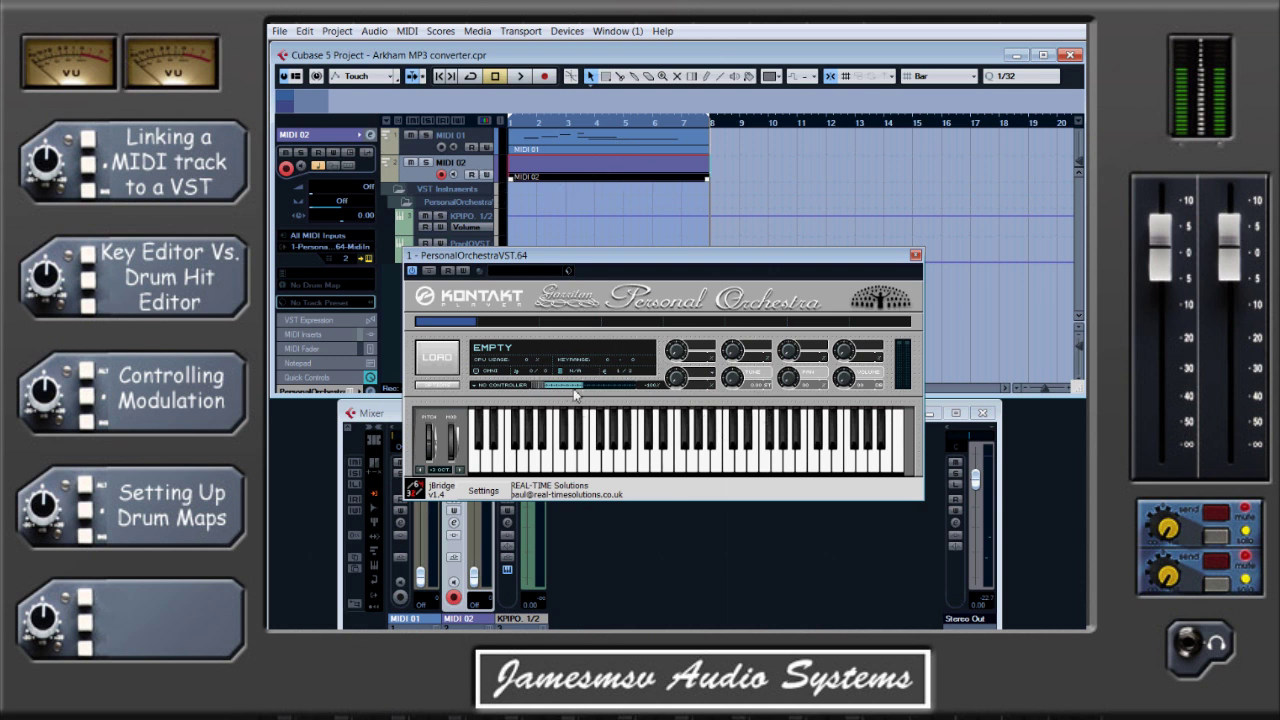
pyautogui.moveTo(598, 258); pyautogui.dragTo(628, 207)
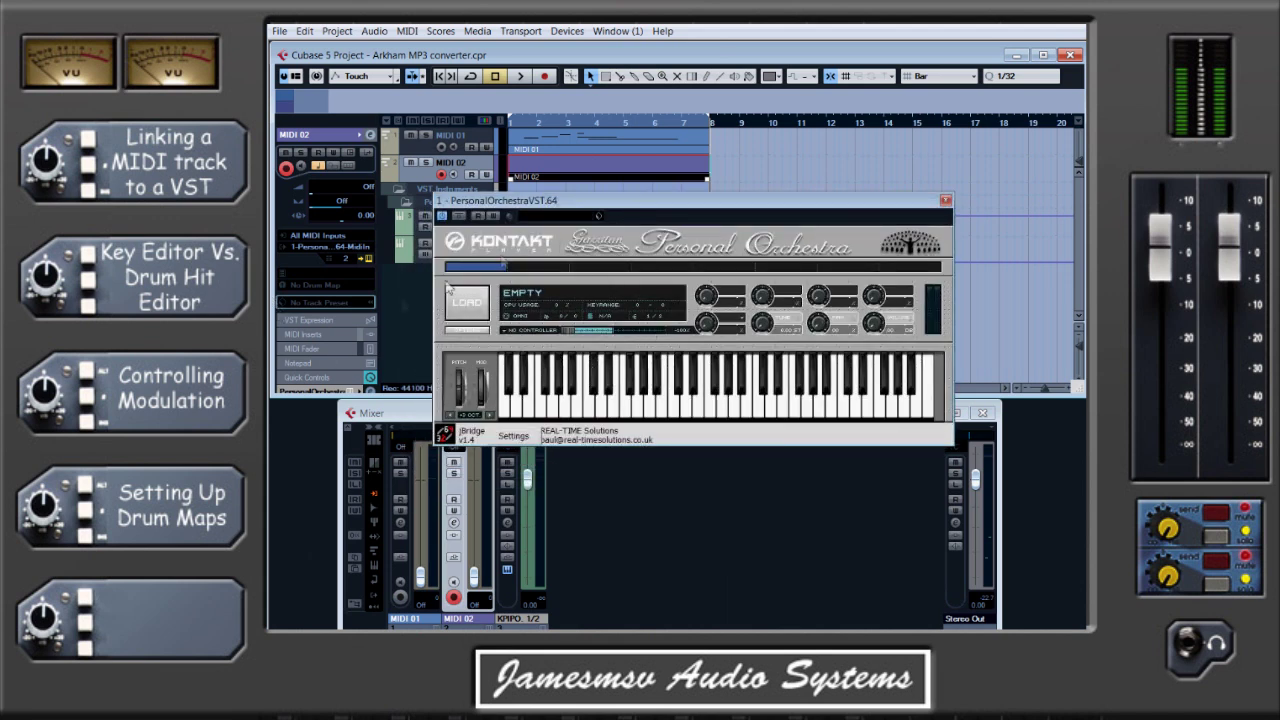
# Check the channel choices for MIDI 02 and set MIDI 01's output channel to 9
pyautogui.click(366, 258)
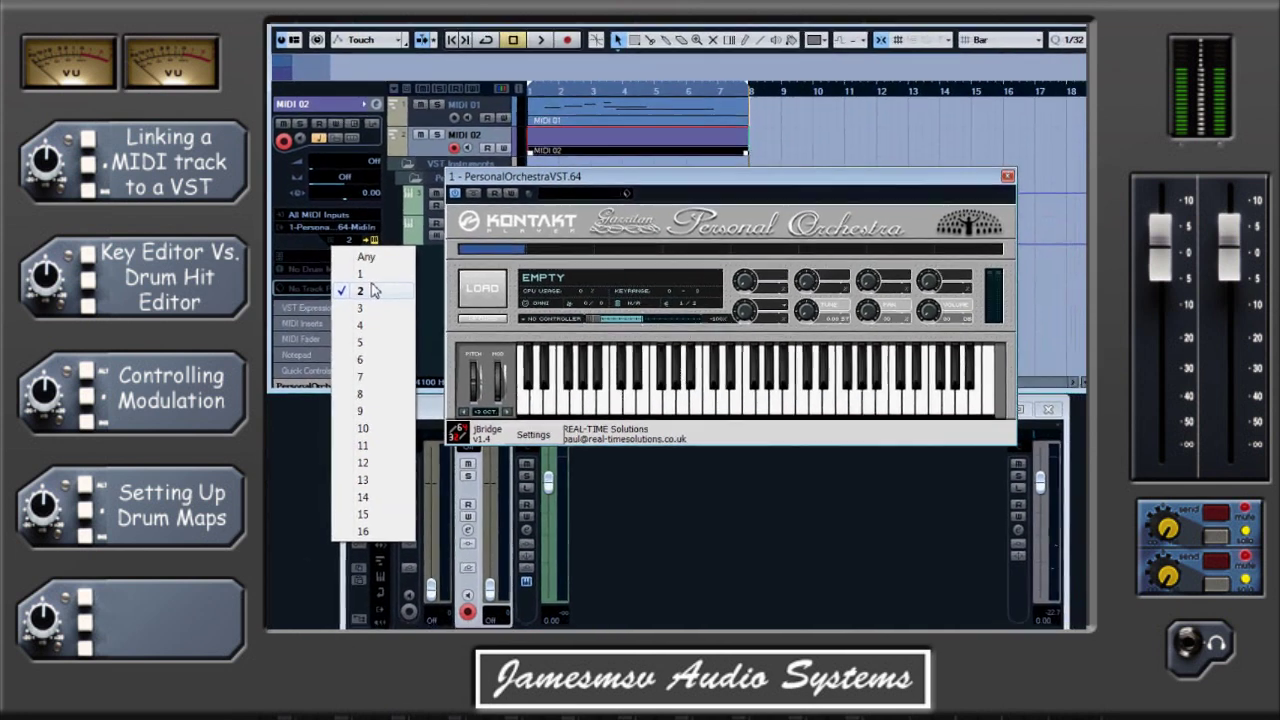
pyautogui.click(481, 132)
pyautogui.click(476, 142)
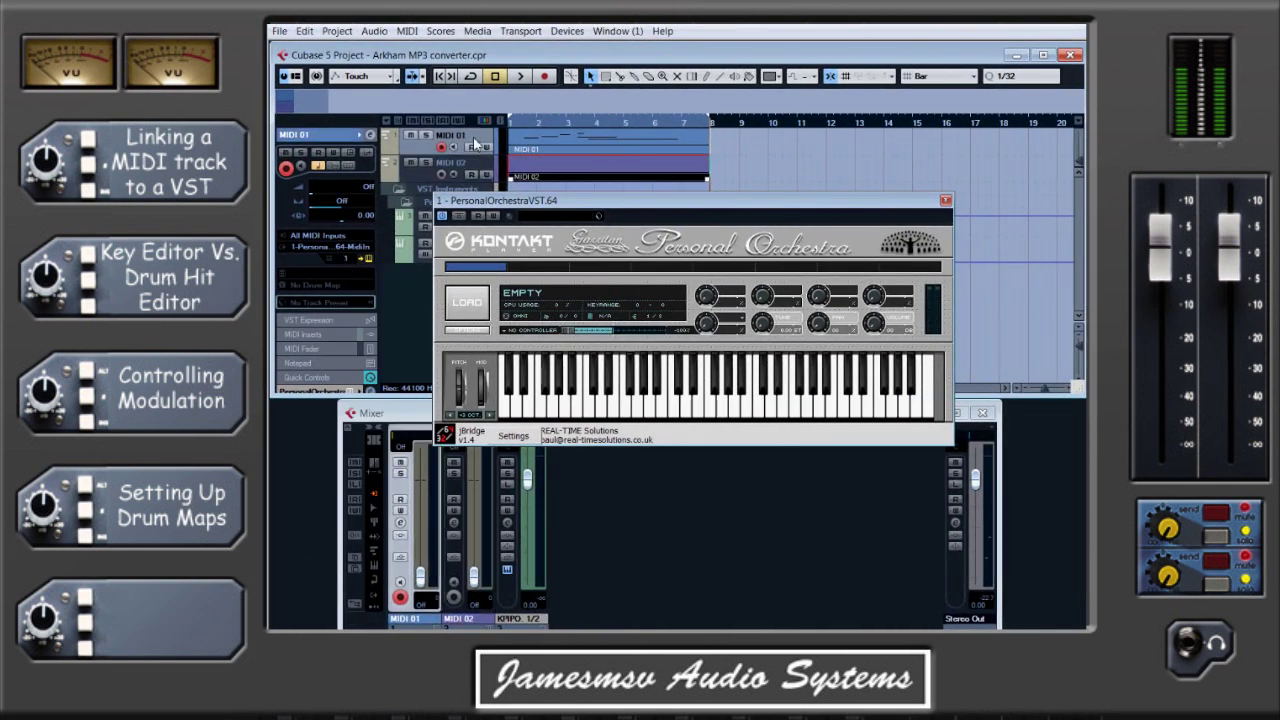
pyautogui.click(346, 259)
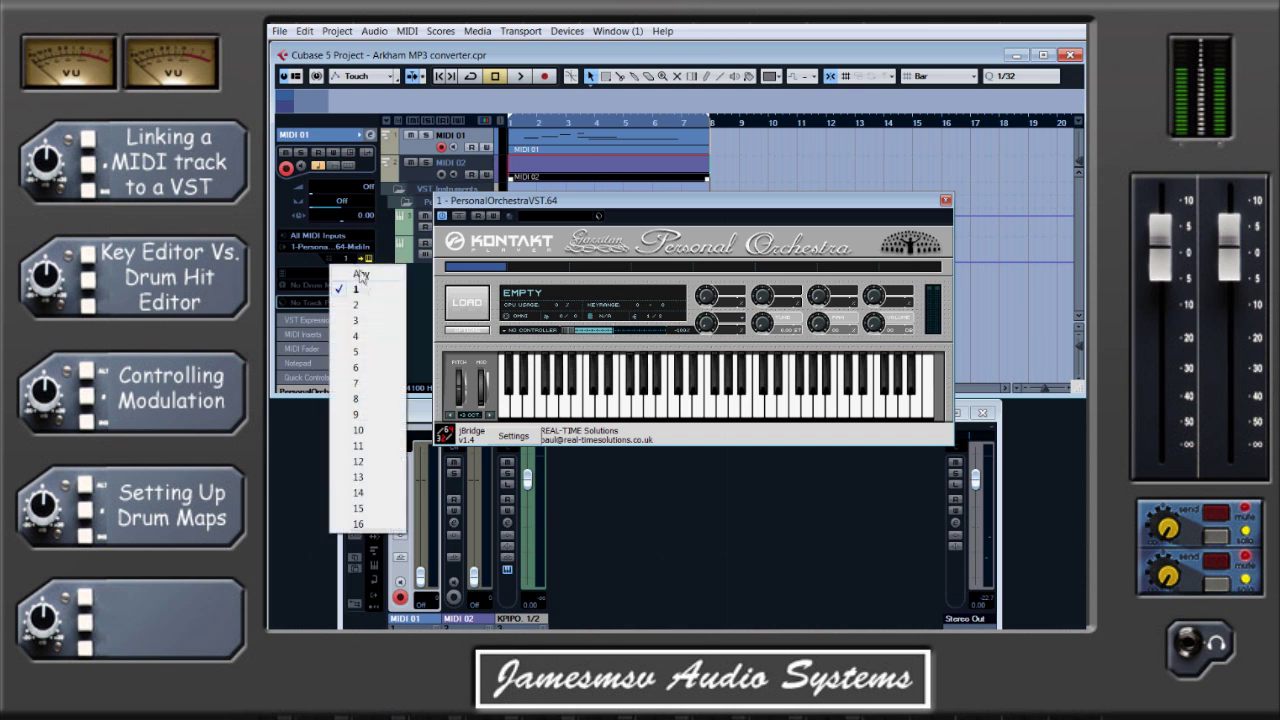
pyautogui.click(360, 414)
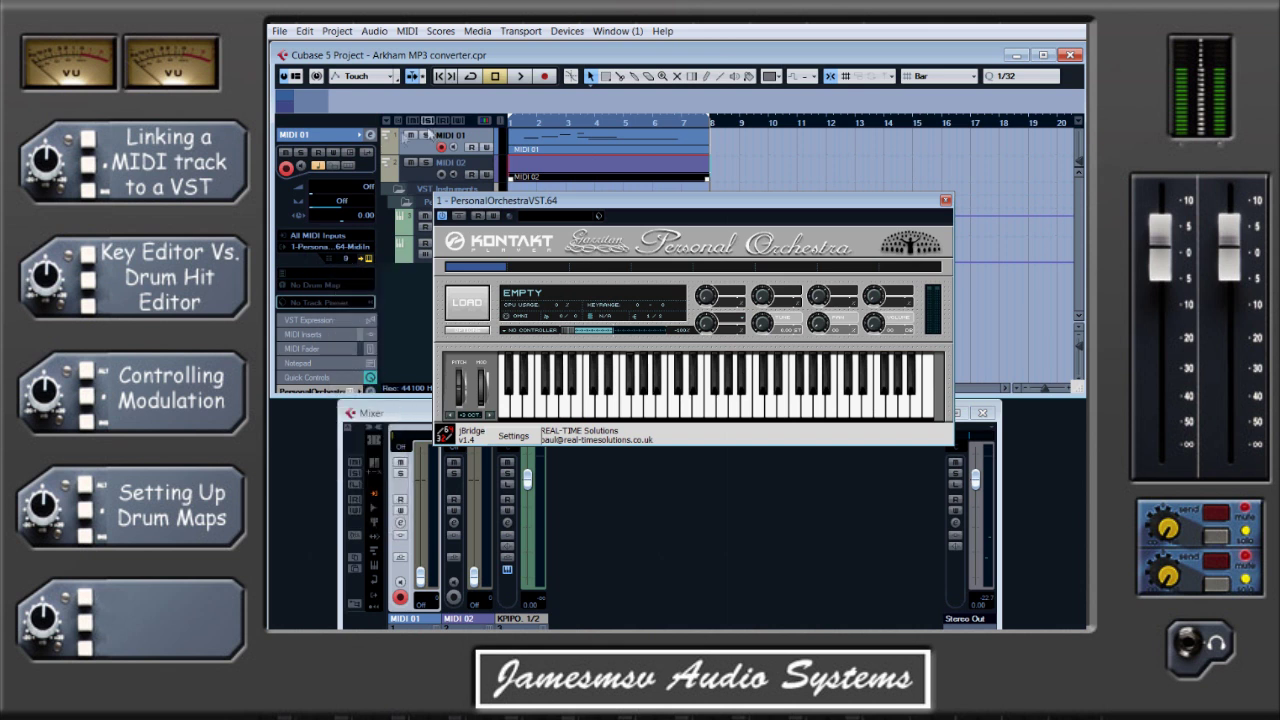
# Select the second instrument slot in the Kontakt player and change its MIDI receive channel from Omni to its own channel
pyautogui.moveTo(657, 205); pyautogui.dragTo(641, 189)
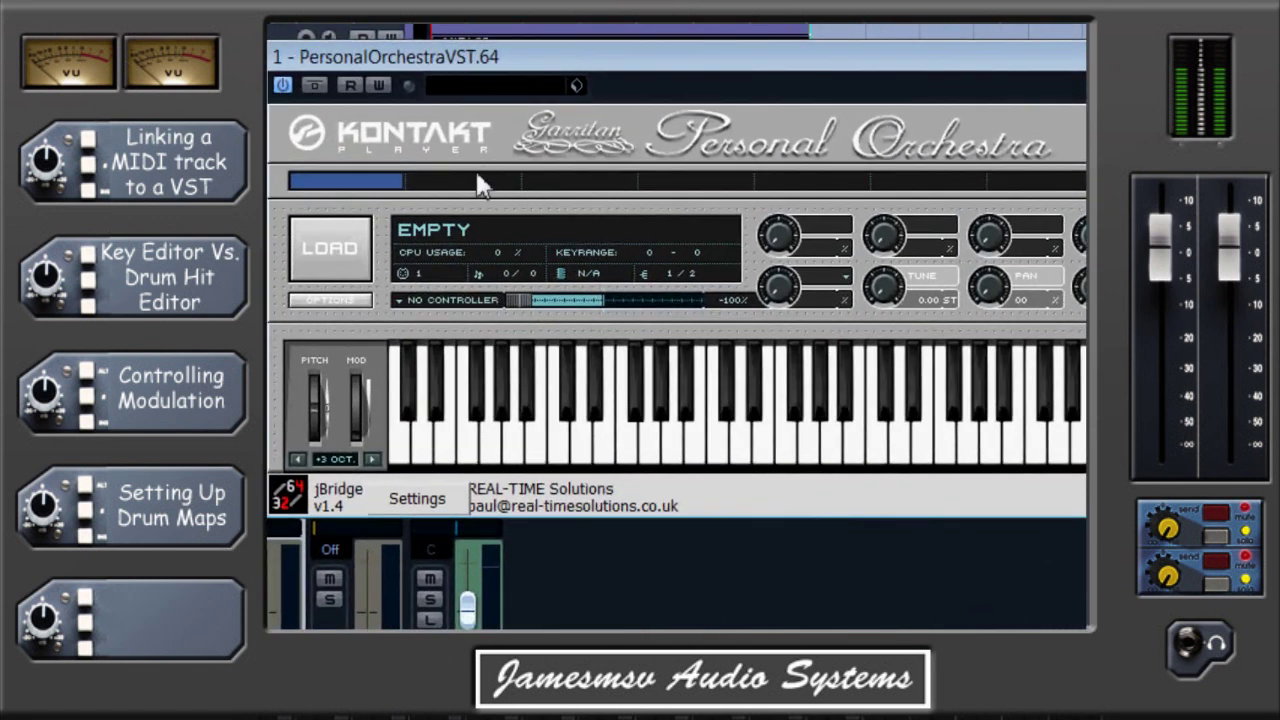
pyautogui.click(480, 185)
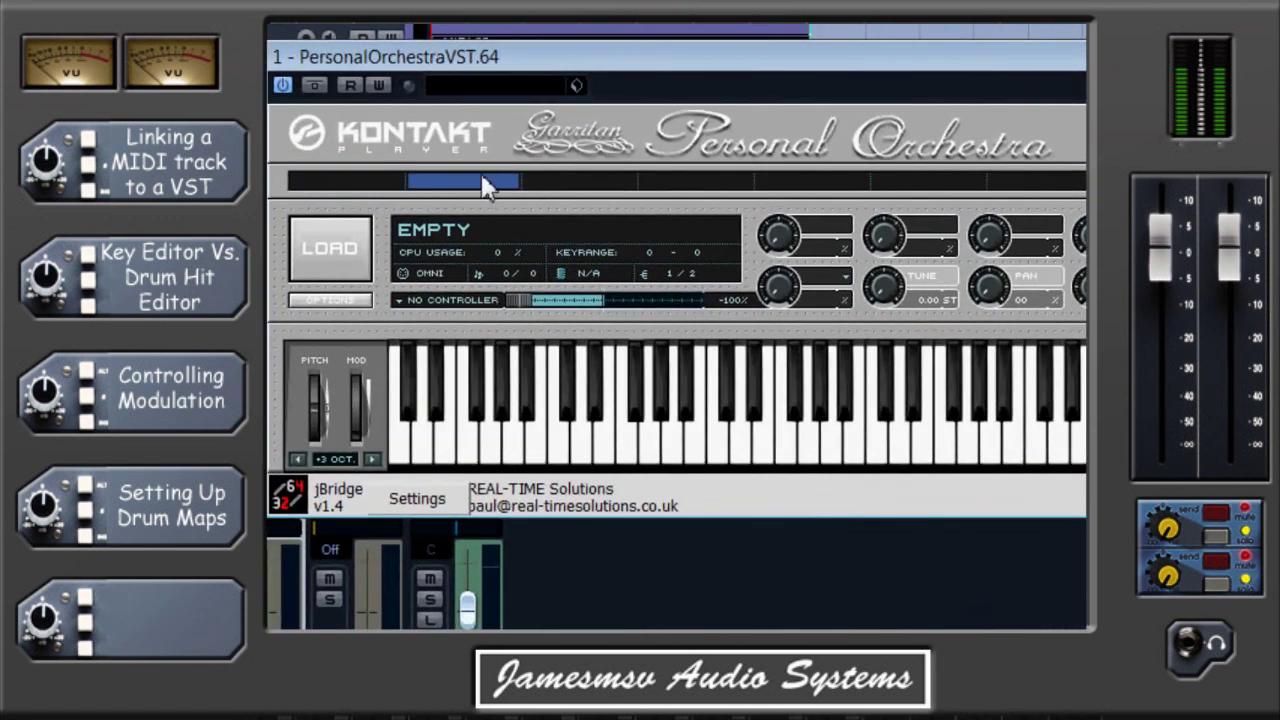
pyautogui.click(420, 274)
pyautogui.click(440, 285)
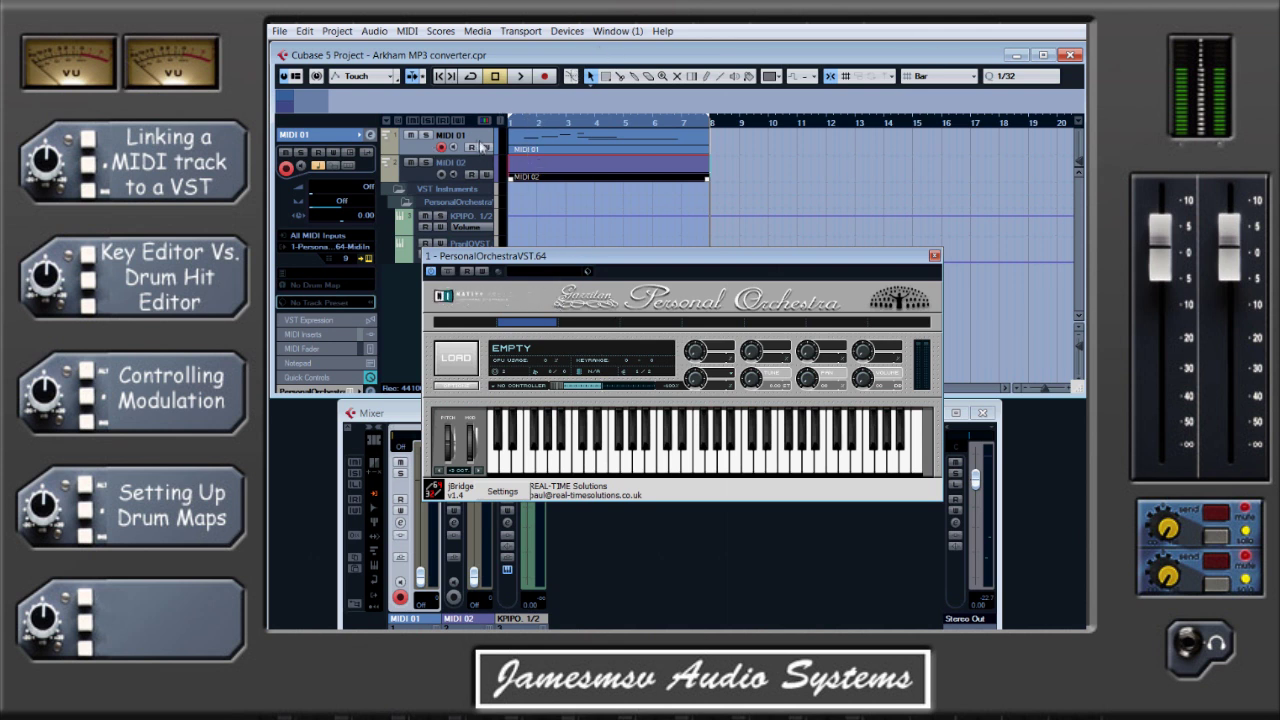
# Select the MIDI 01 part, close the instrument interface, and review MIDI 01's input and output routing choices
pyautogui.click(640, 146)
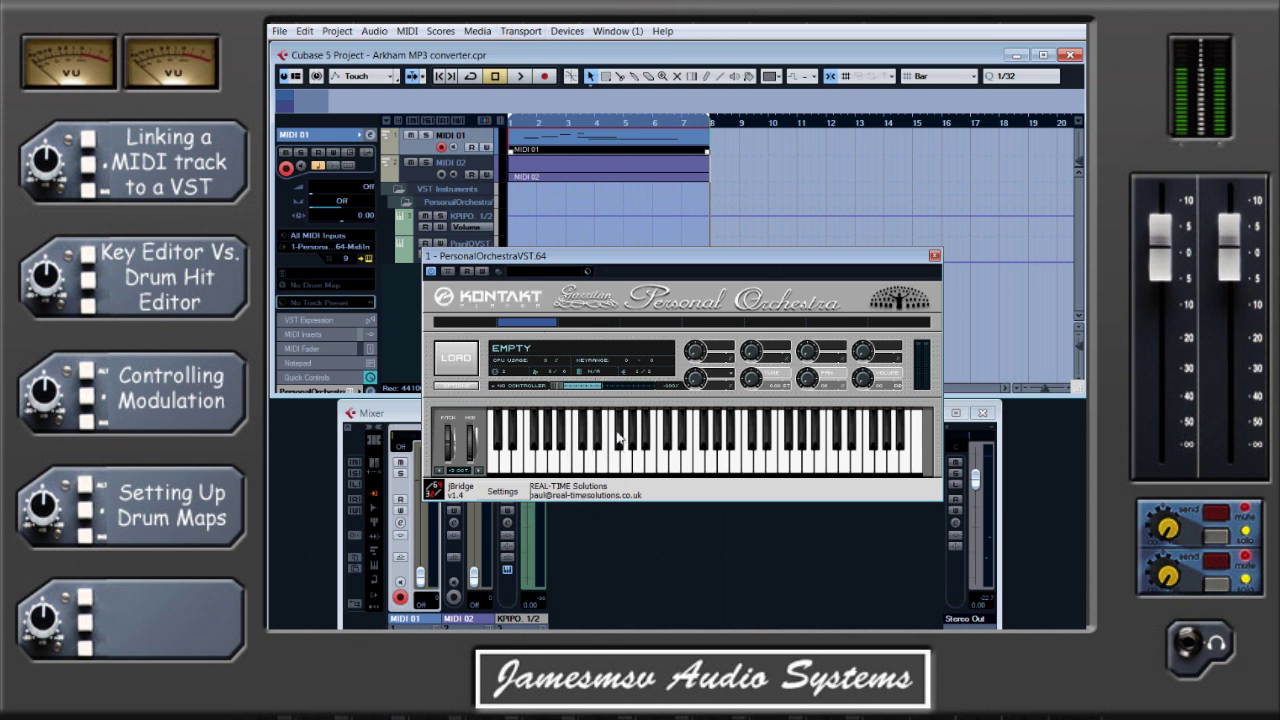
pyautogui.press('Escape')
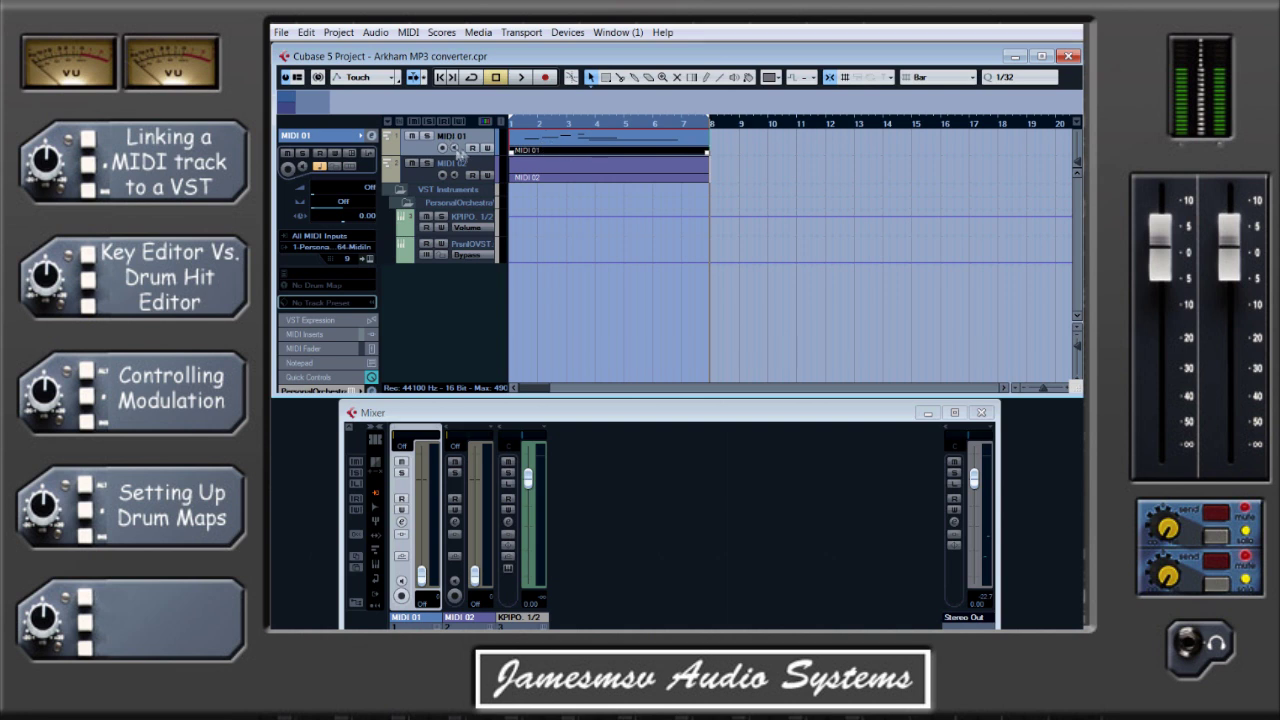
pyautogui.click(347, 238)
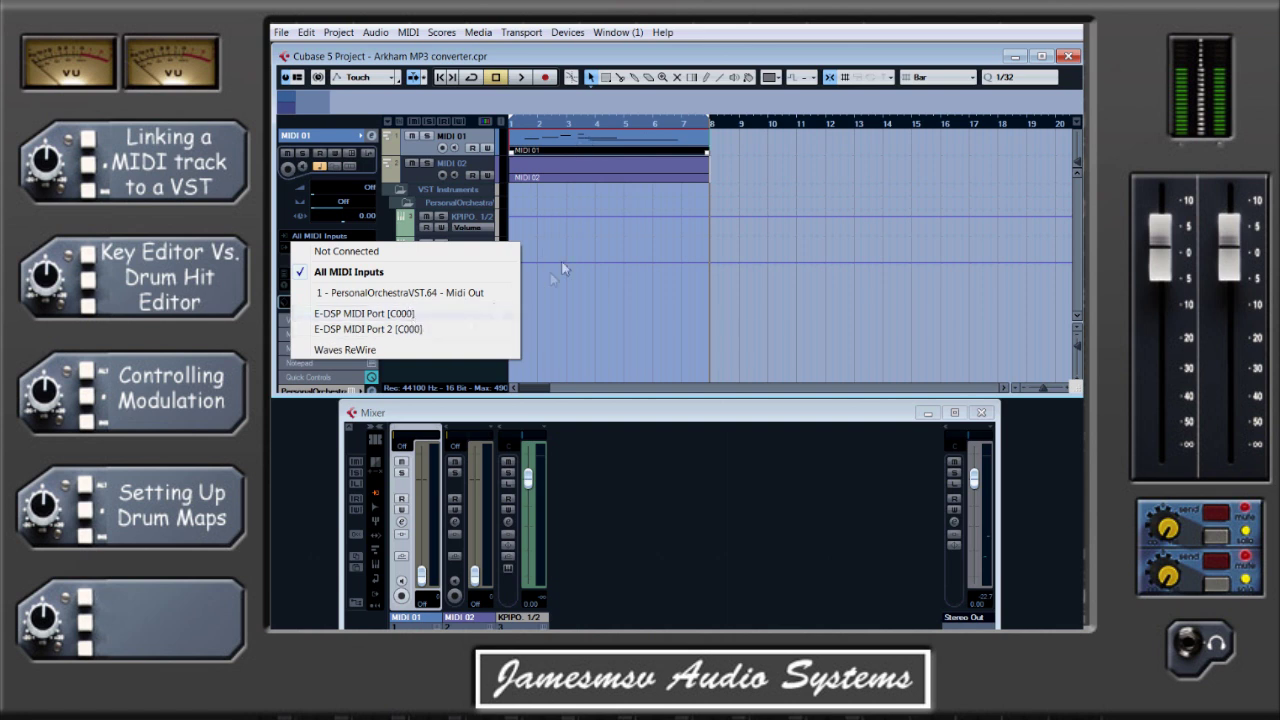
pyautogui.click(589, 212)
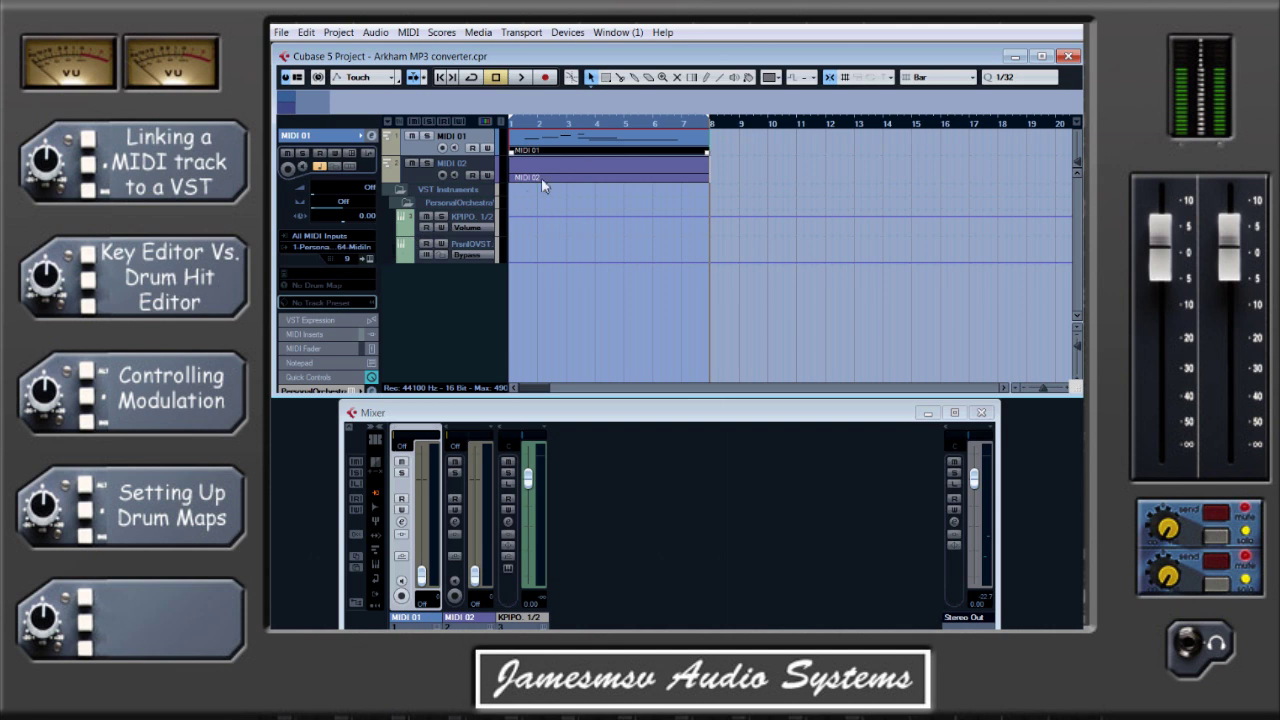
pyautogui.click(339, 249)
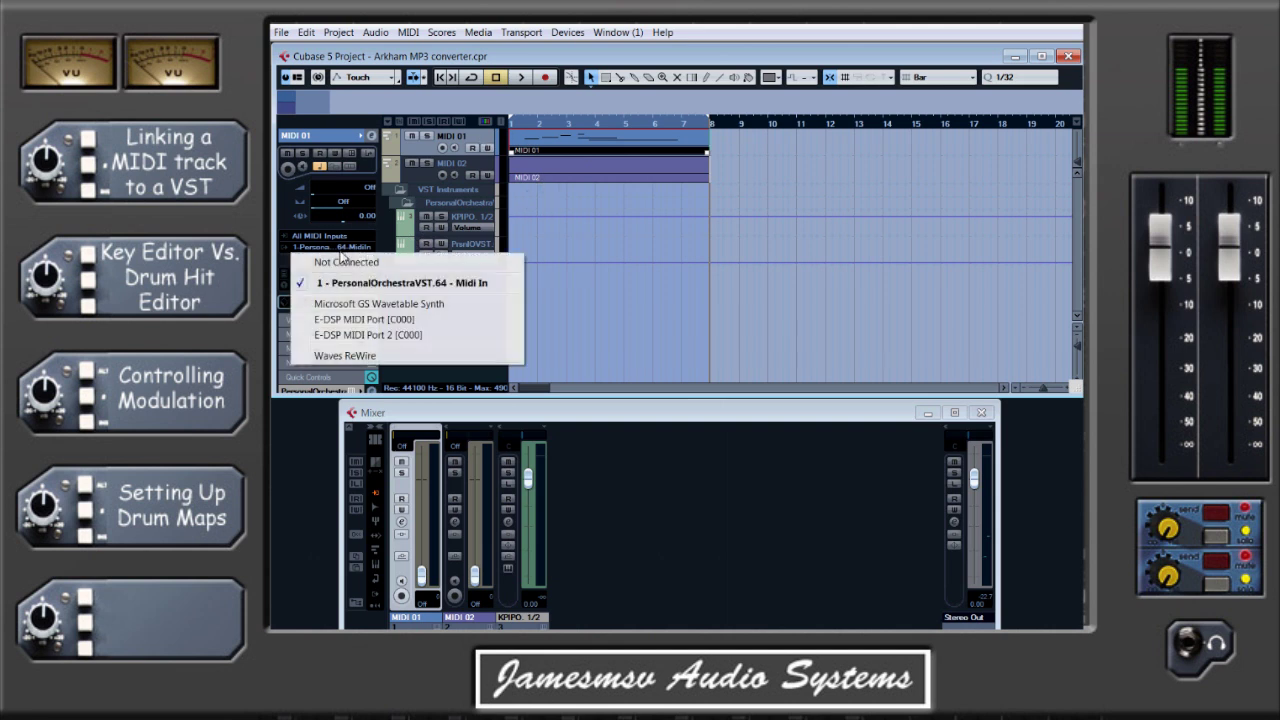
pyautogui.click(460, 386)
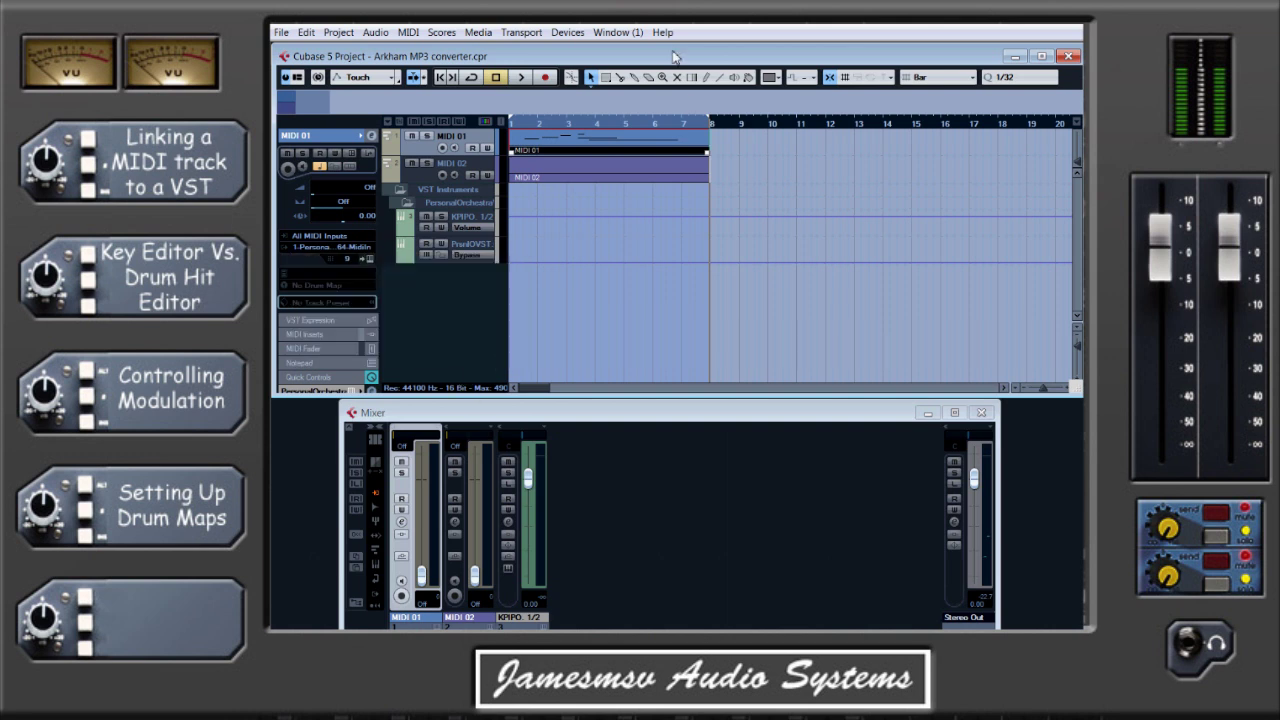
# Open the MIDI 01 part in the Key Editor and reposition its window so that its title bar is accessible
pyautogui.doubleClick(586, 140)
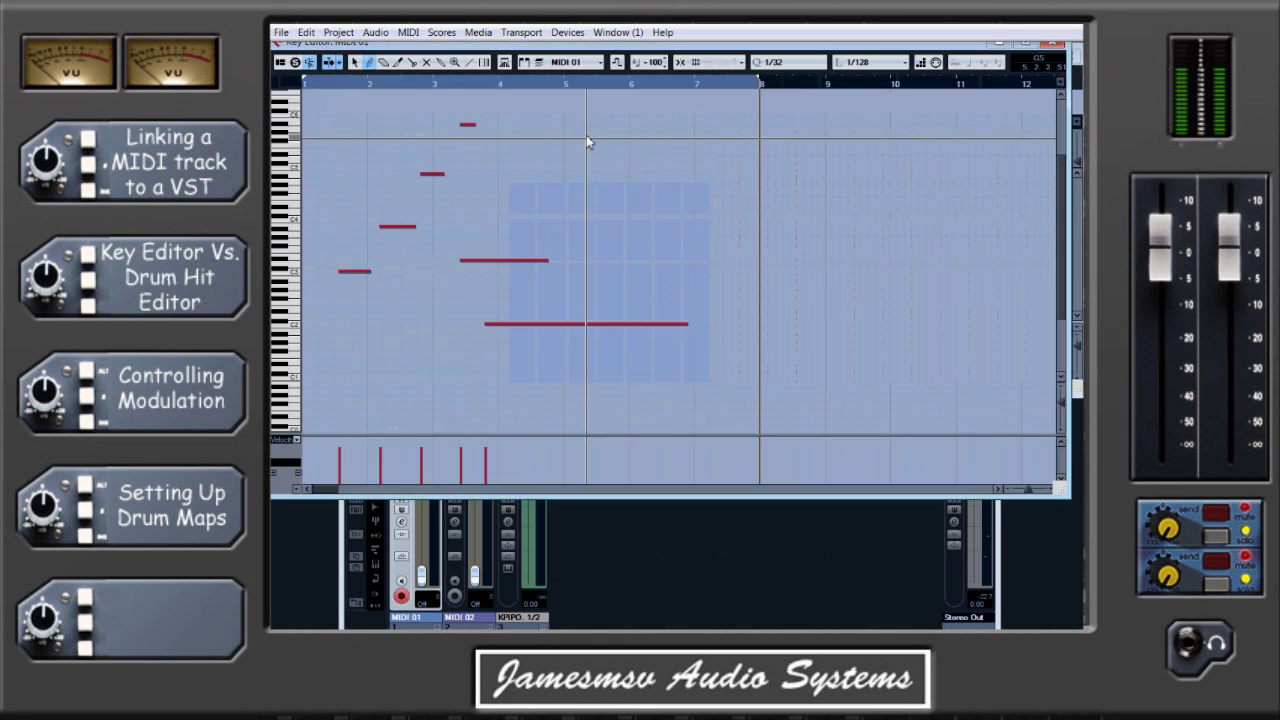
pyautogui.moveTo(676, 52); pyautogui.dragTo(684, 80)
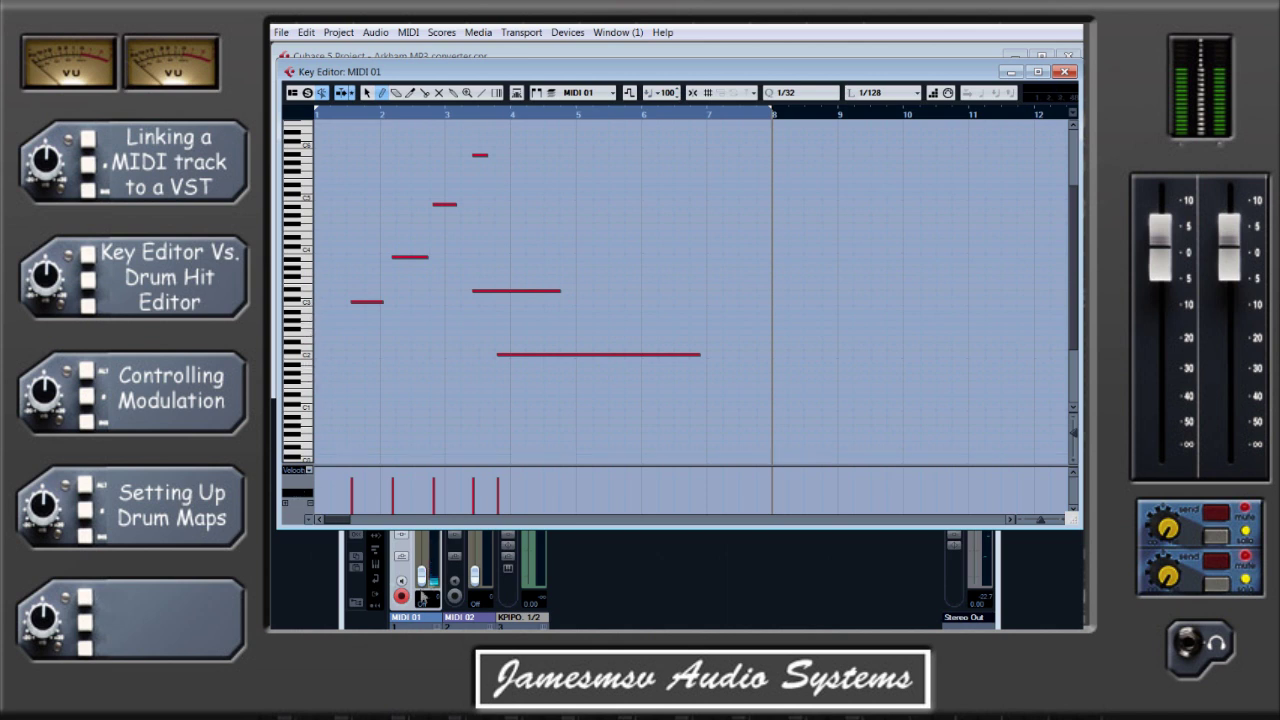
pyautogui.click(476, 600)
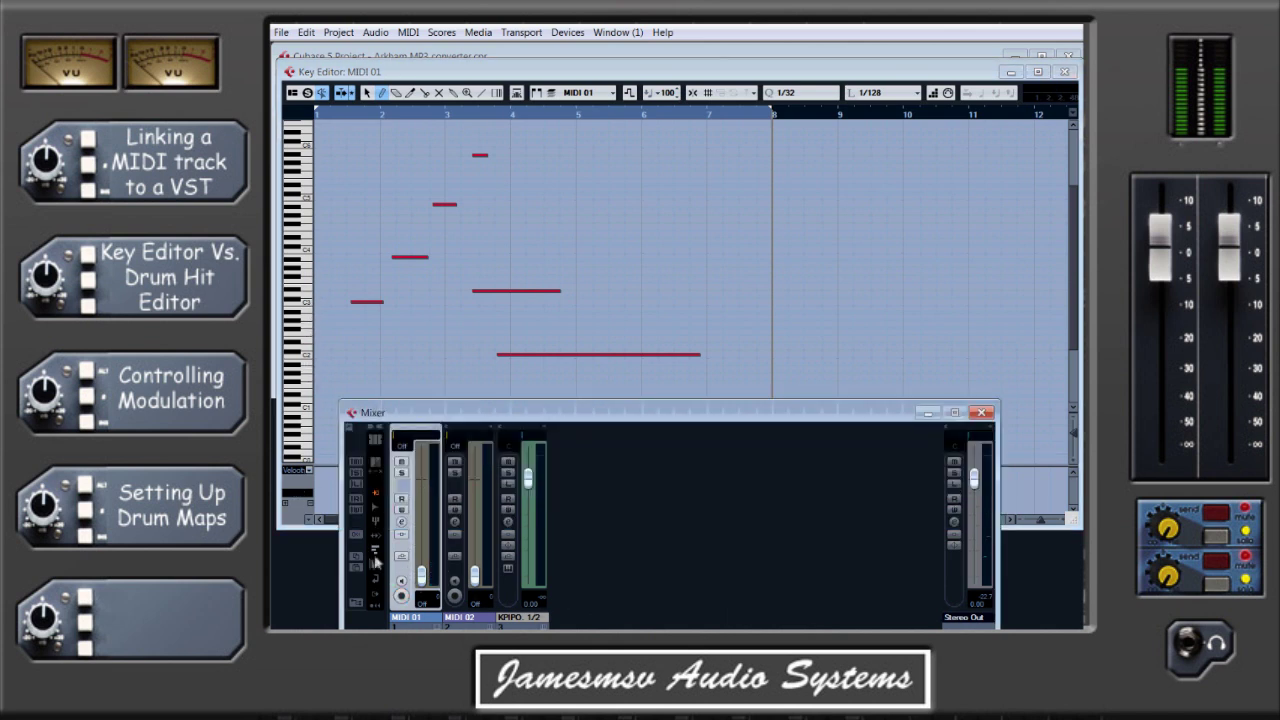
pyautogui.click(292, 352)
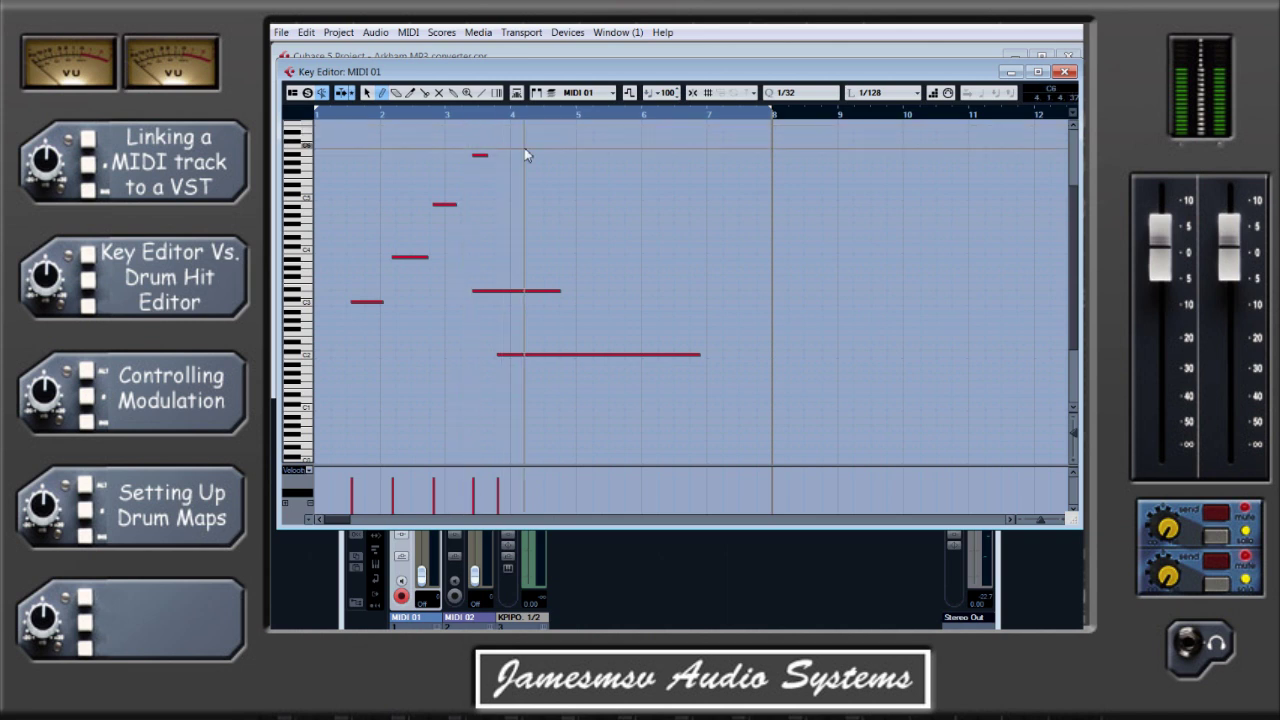
# Edit the project's tempo track, adding a jump to 140 BPM at about bar 4, and close the Tempo Track Editor
pyautogui.click(341, 33)
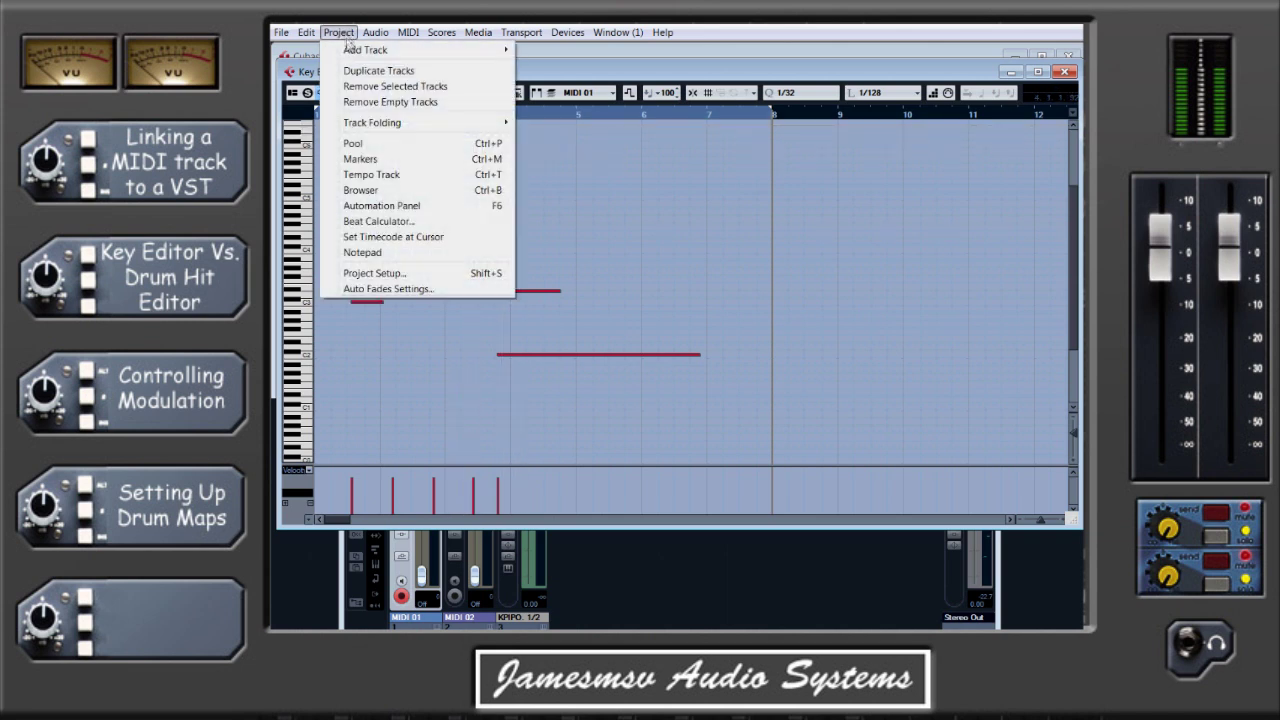
pyautogui.click(399, 183)
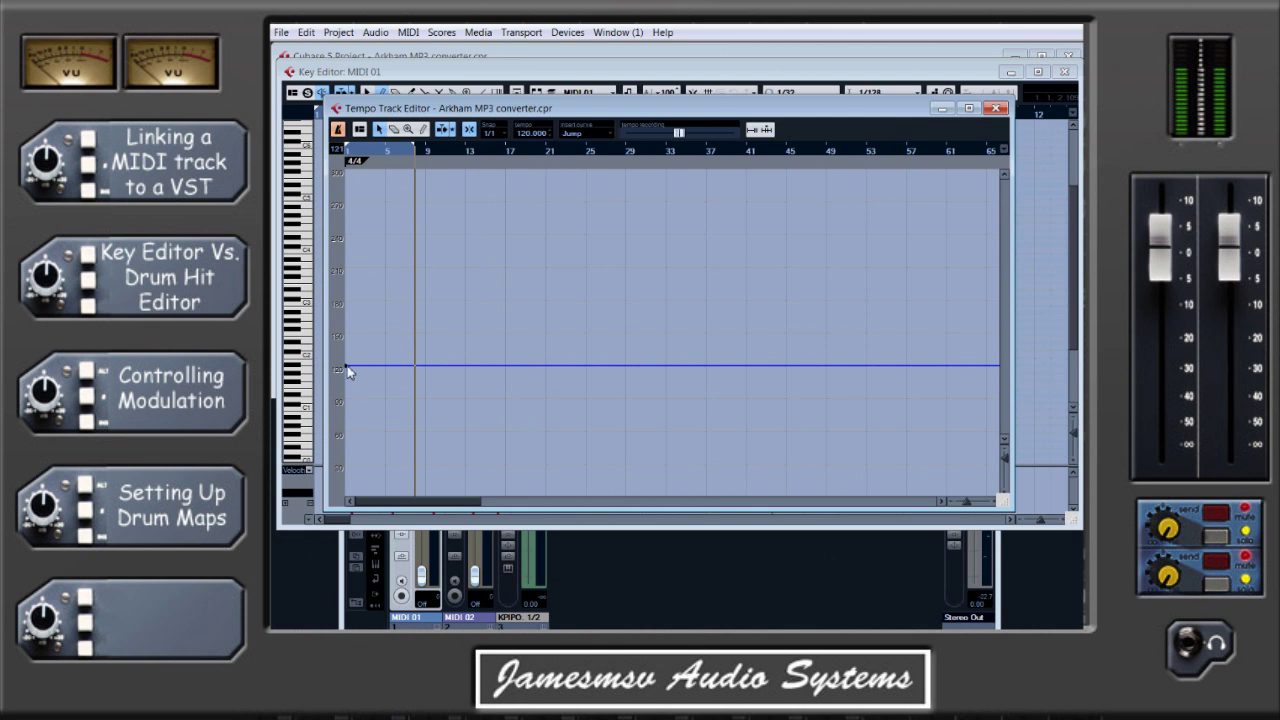
pyautogui.moveTo(368, 365); pyautogui.dragTo(375, 344)
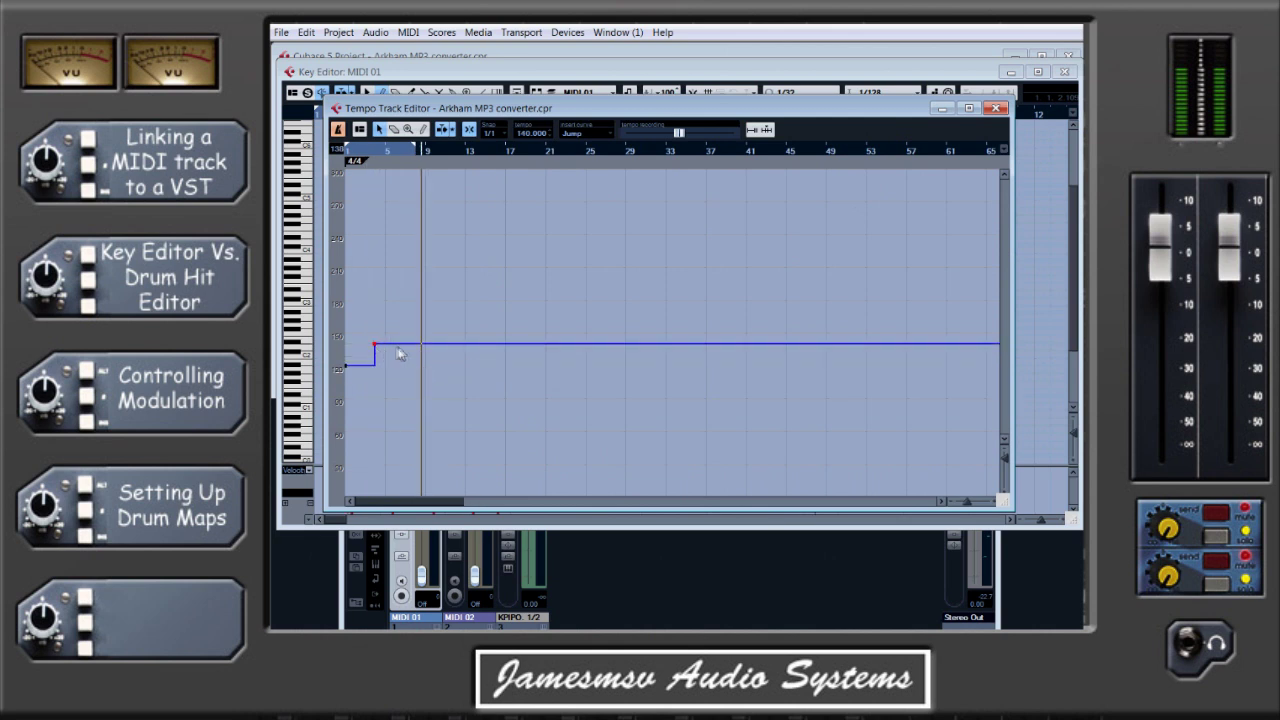
pyautogui.click(407, 370)
pyautogui.click(445, 348)
pyautogui.click(506, 394)
pyautogui.click(999, 110)
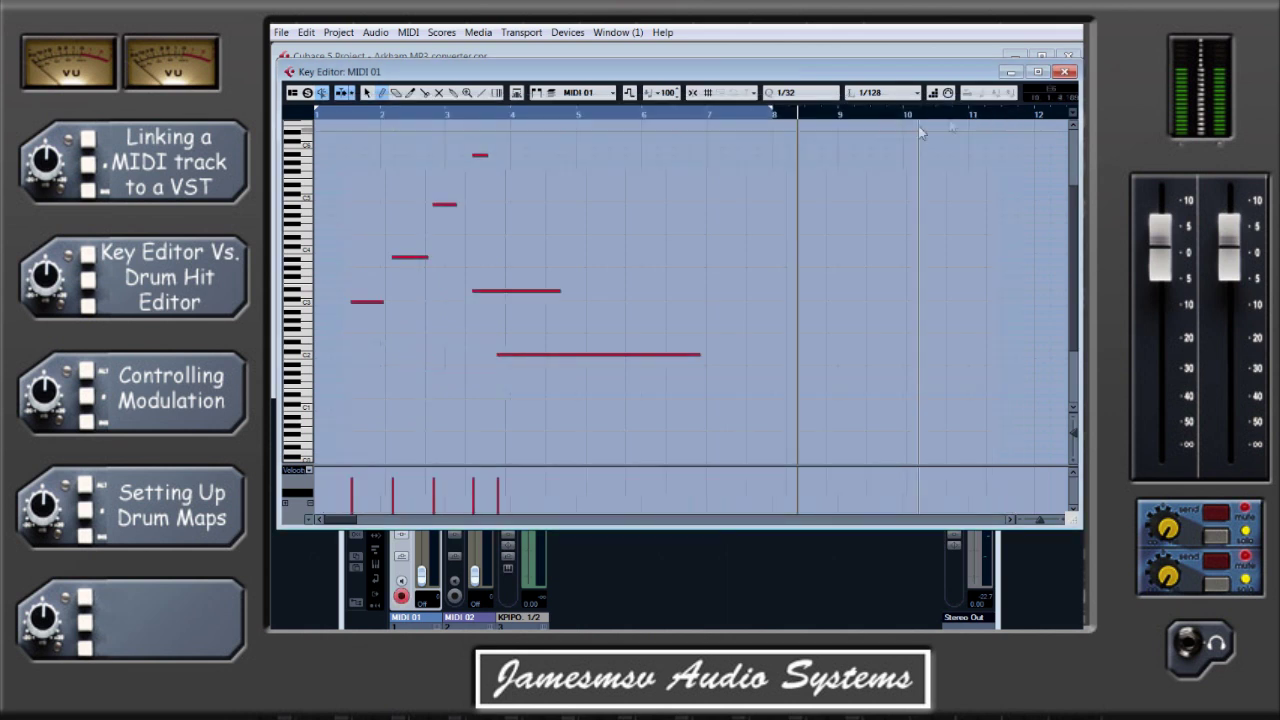
# Set the Key Editor's quantize to 1/16 Triplet and draw four short descending notes from bar 4 to just past bar 5
pyautogui.click(528, 116)
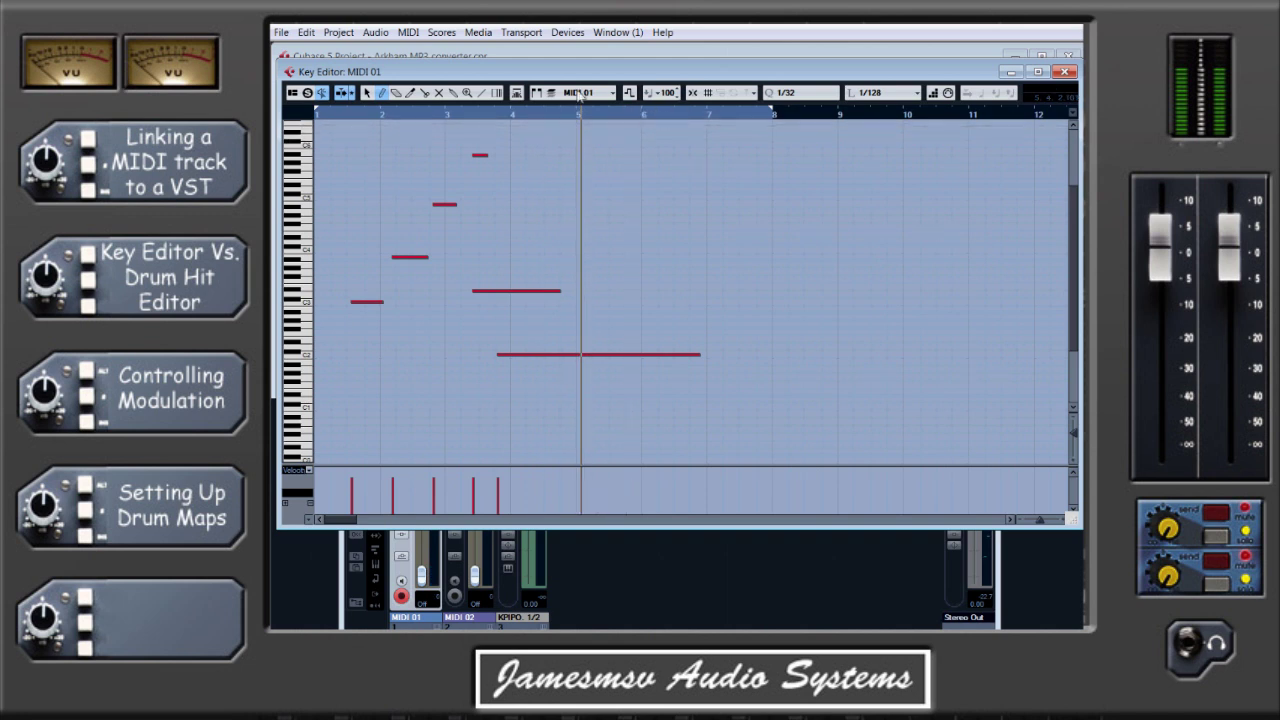
pyautogui.click(785, 93)
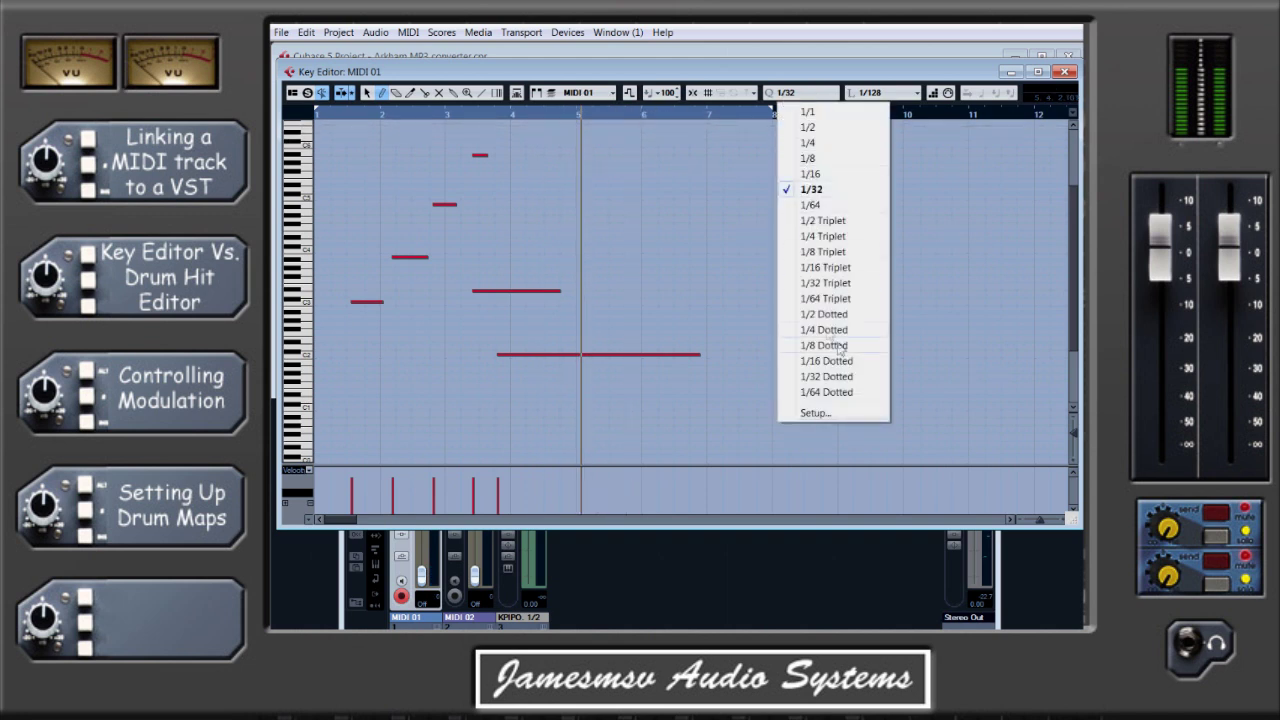
pyautogui.click(826, 267)
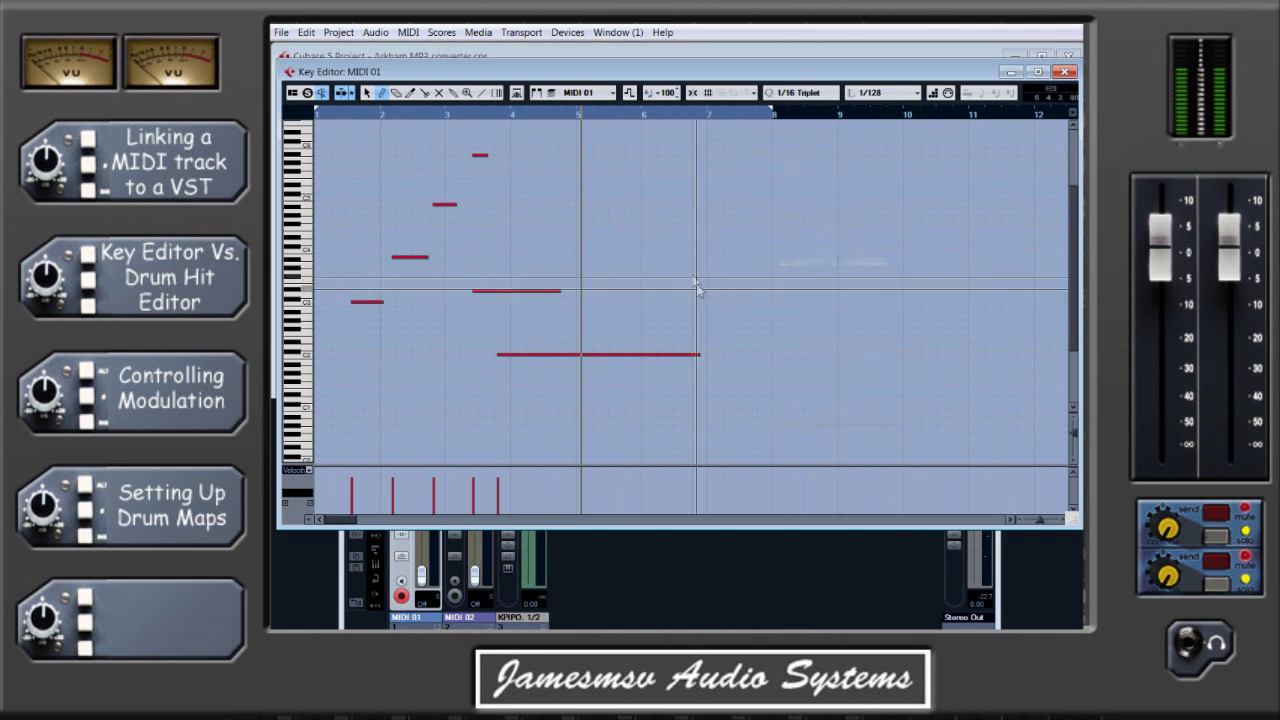
pyautogui.click(517, 197)
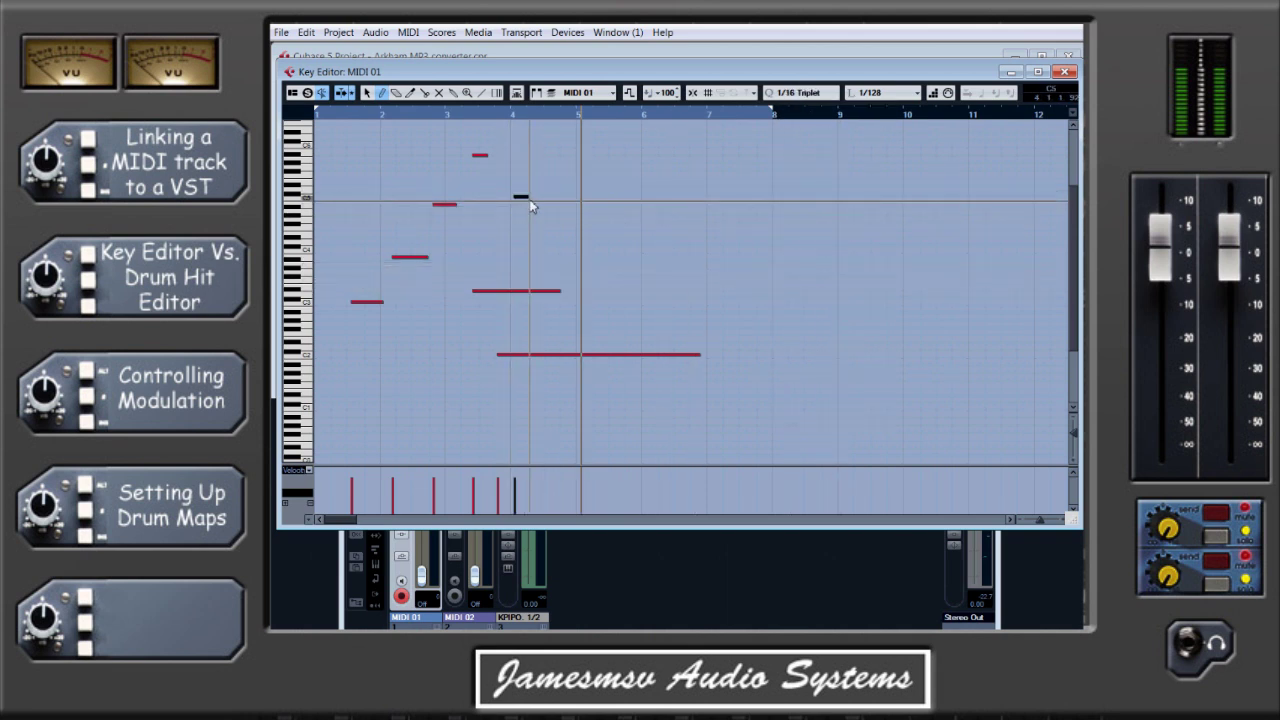
pyautogui.click(541, 215)
pyautogui.moveTo(555, 239); pyautogui.dragTo(595, 258)
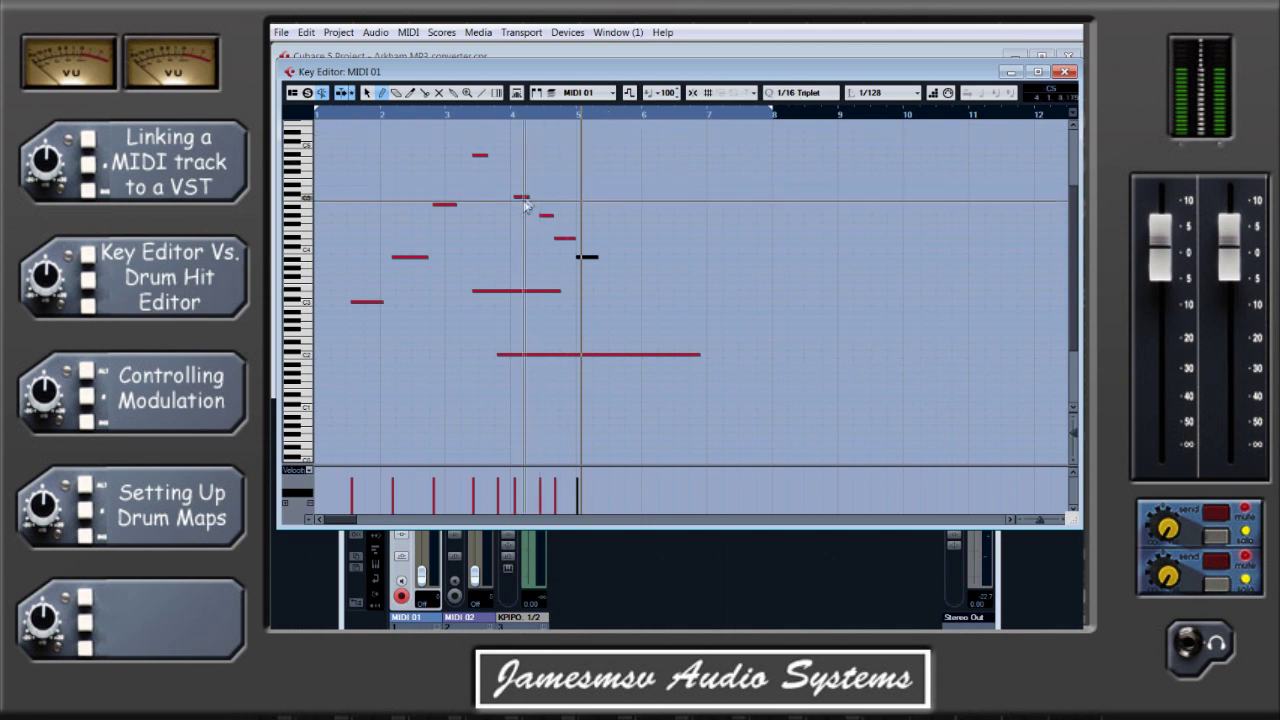
# Select the four short descending notes and review the available quantize values without changing the setting
pyautogui.click(367, 93)
pyautogui.moveTo(617, 271); pyautogui.dragTo(511, 176)
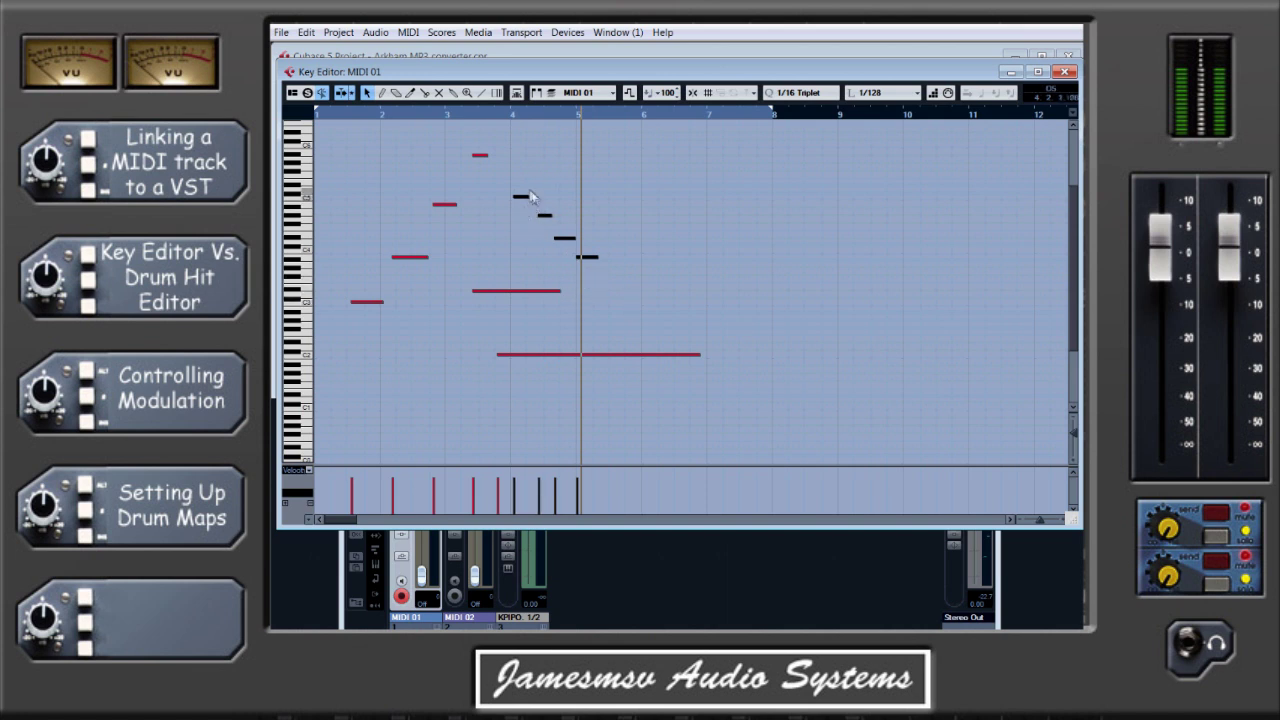
pyautogui.click(792, 93)
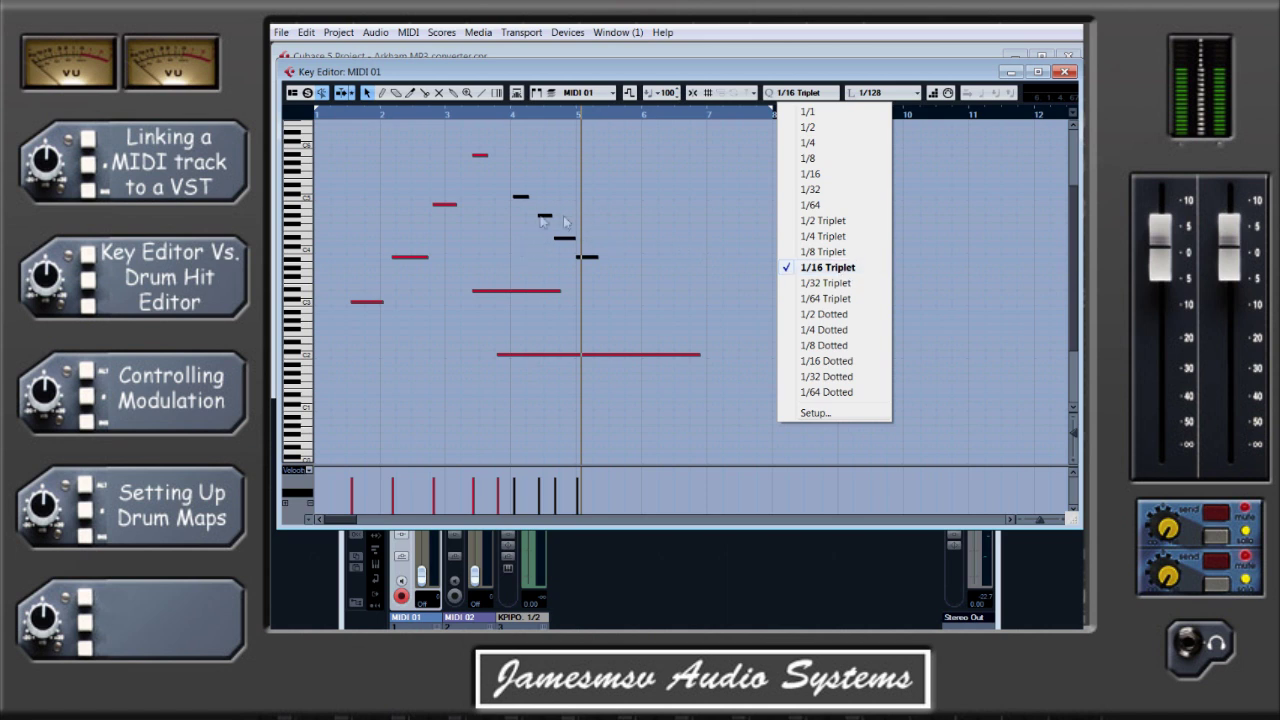
pyautogui.click(601, 213)
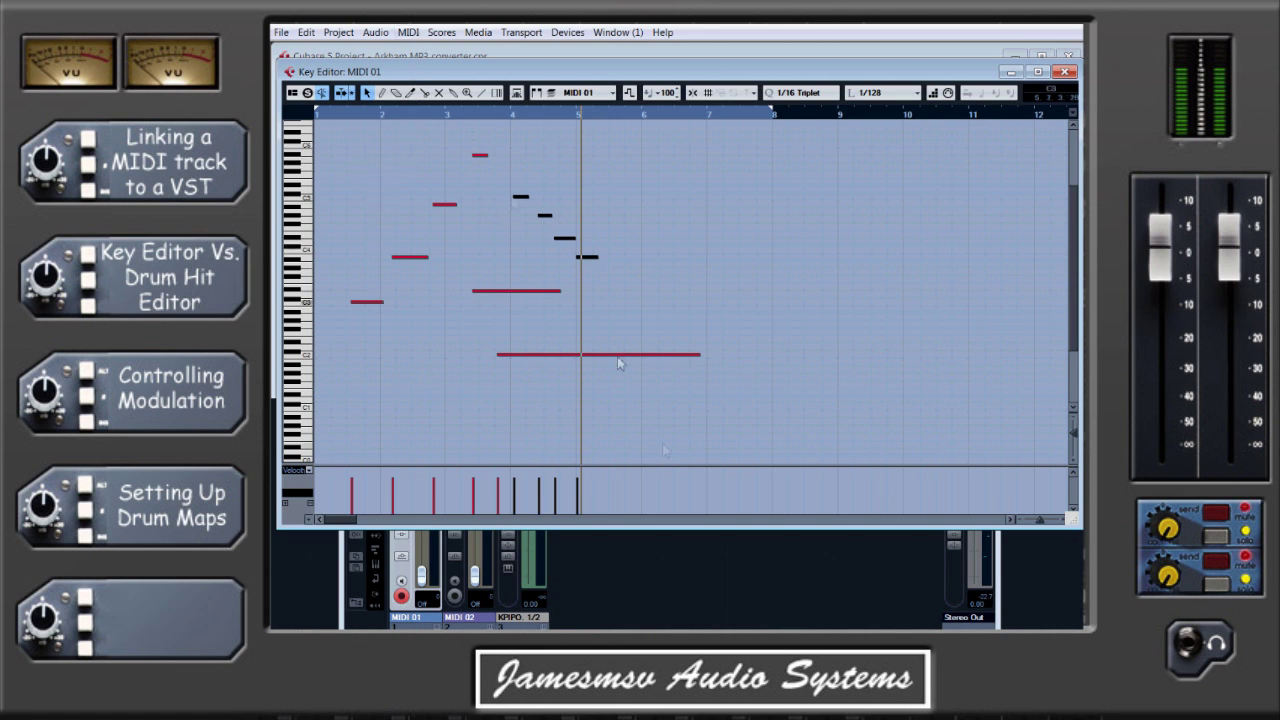
# Move the long C2 note to start at bar 4 and shorten its end to just before bar 7
pyautogui.click(568, 354)
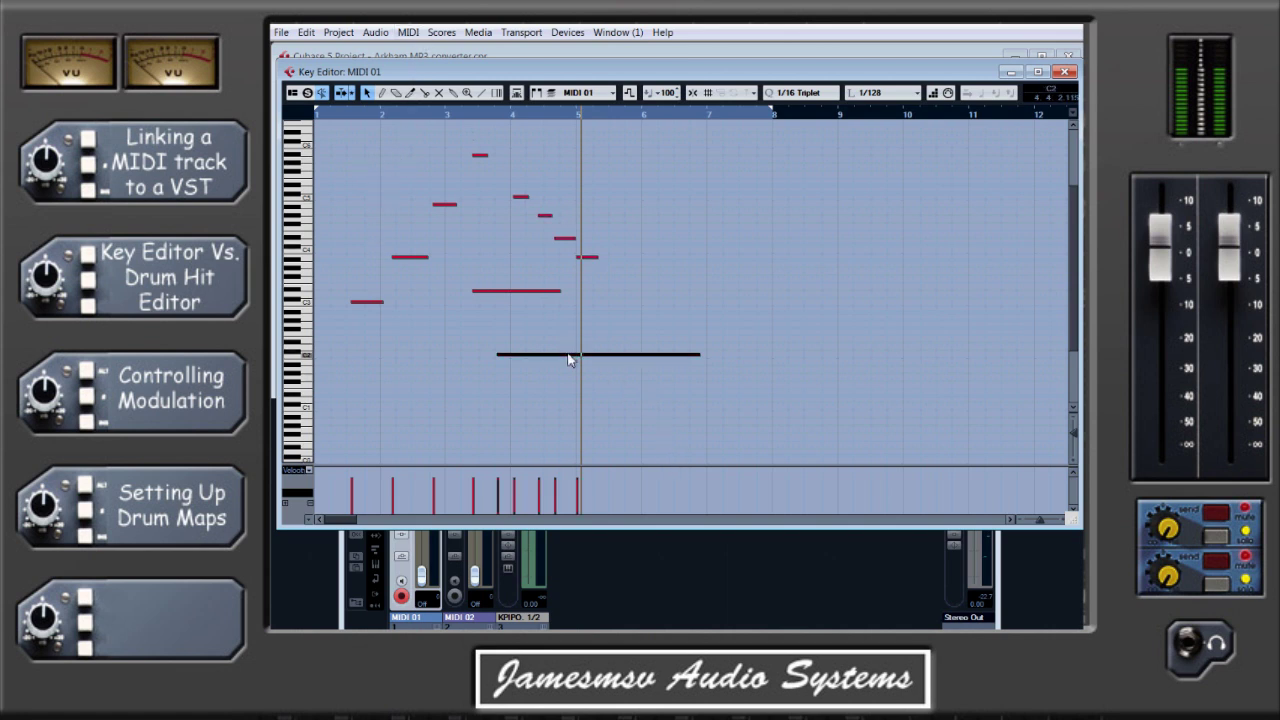
pyautogui.moveTo(501, 356); pyautogui.dragTo(519, 362)
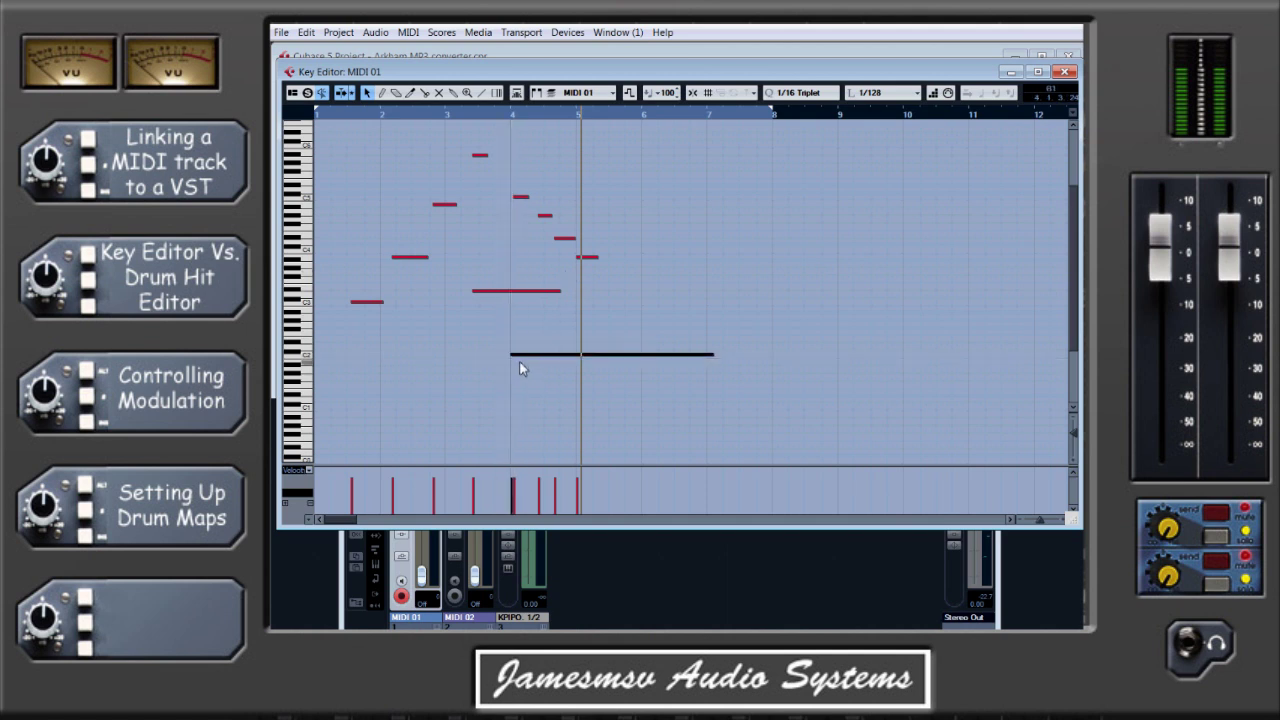
pyautogui.moveTo(712, 356); pyautogui.dragTo(703, 356)
# Open MIDI 01 in the Drum Editor, select the Short Whistle hit at bar 5, and return to bar 1
pyautogui.click(405, 34)
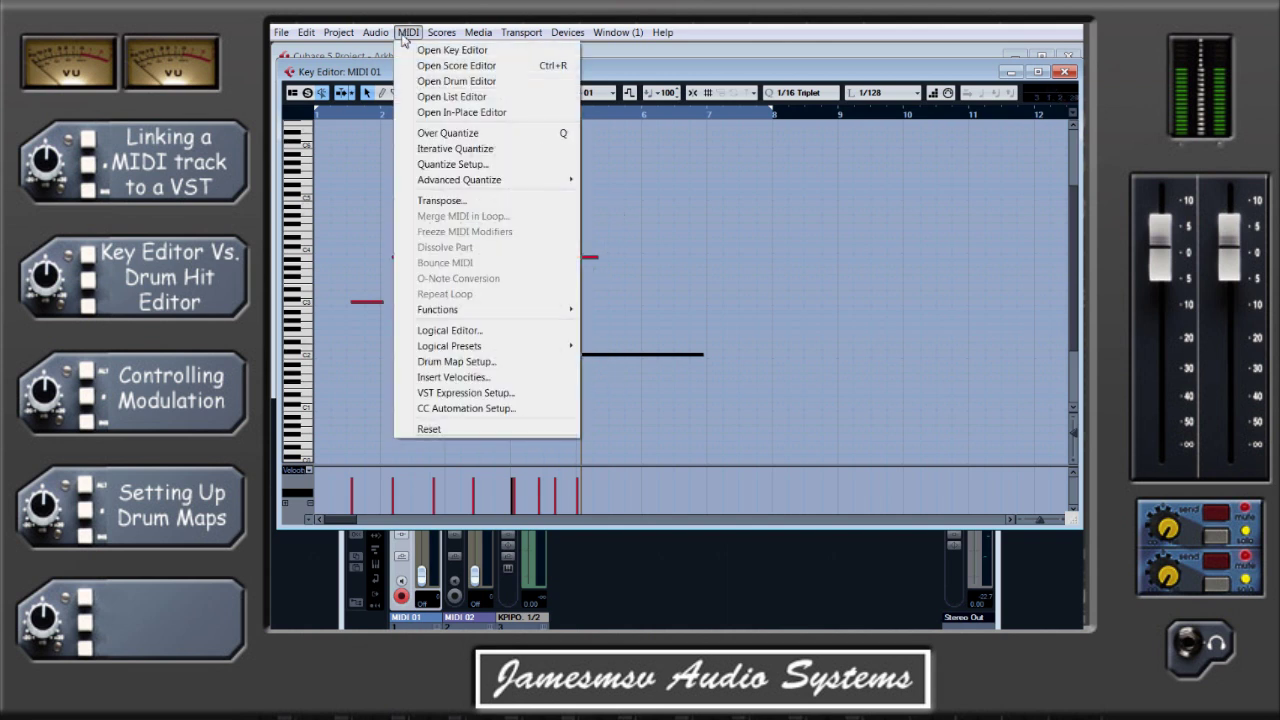
pyautogui.moveTo(448, 41)
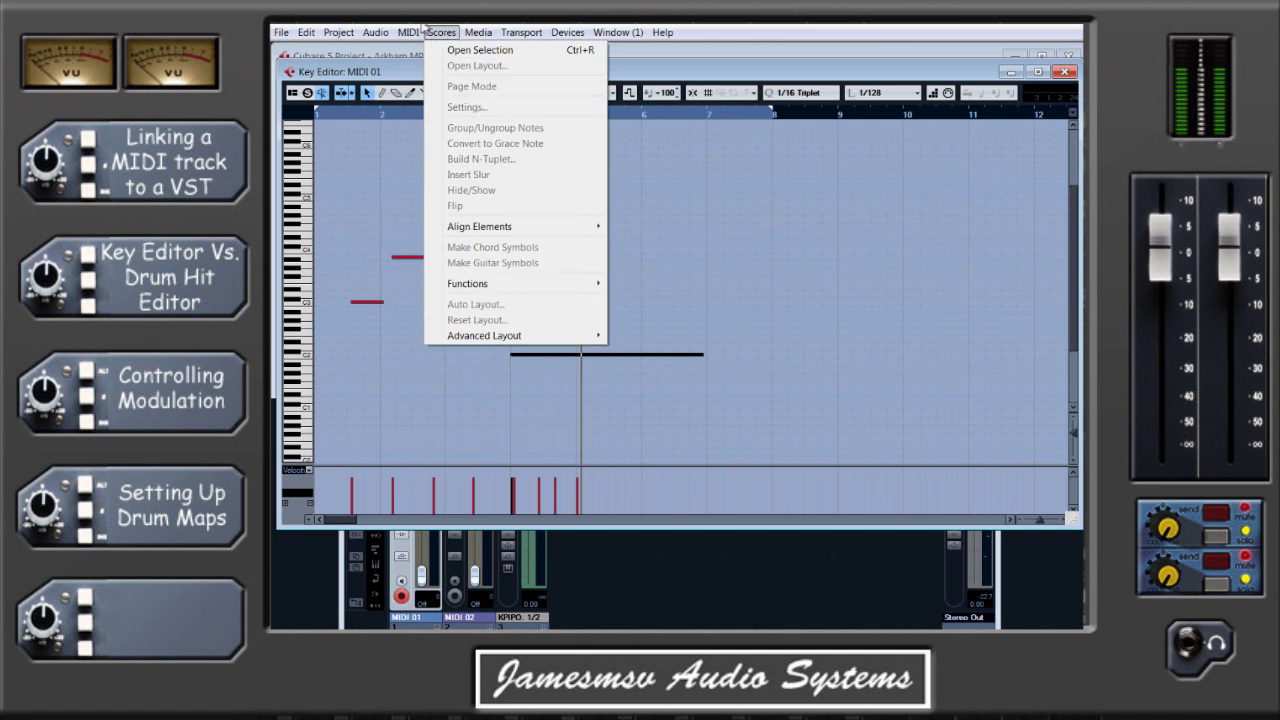
pyautogui.moveTo(410, 32)
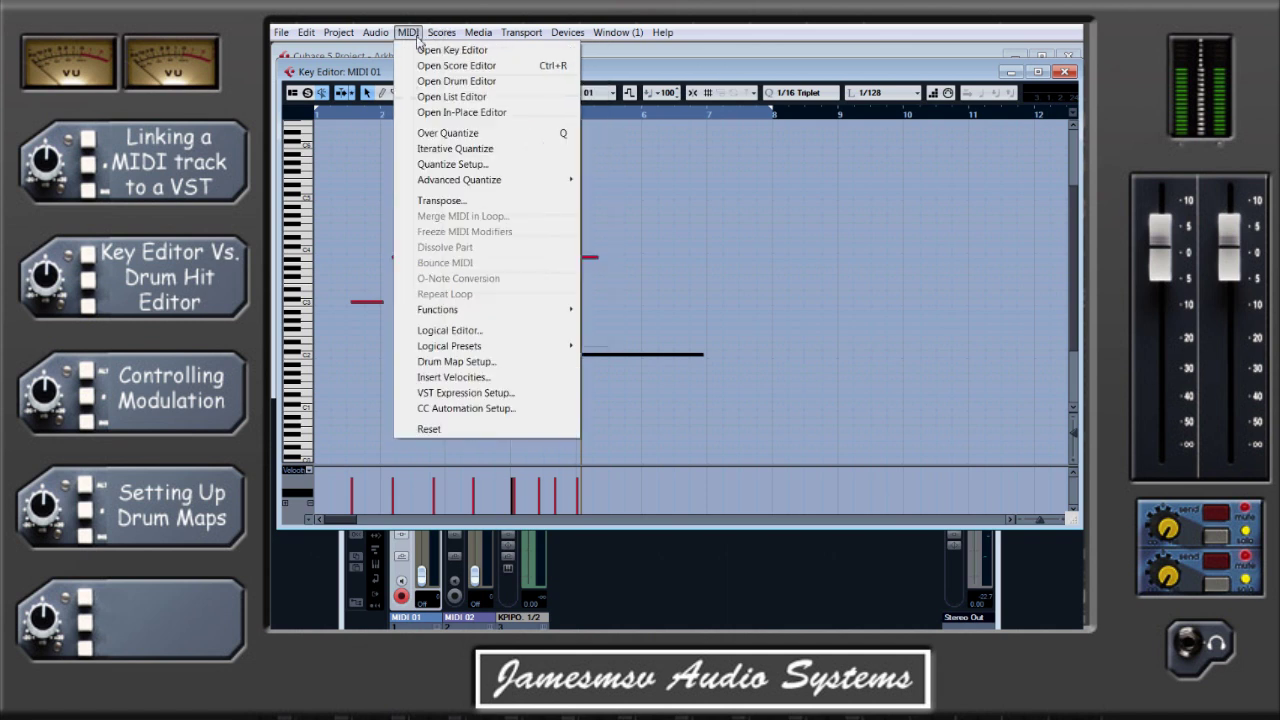
pyautogui.click(447, 82)
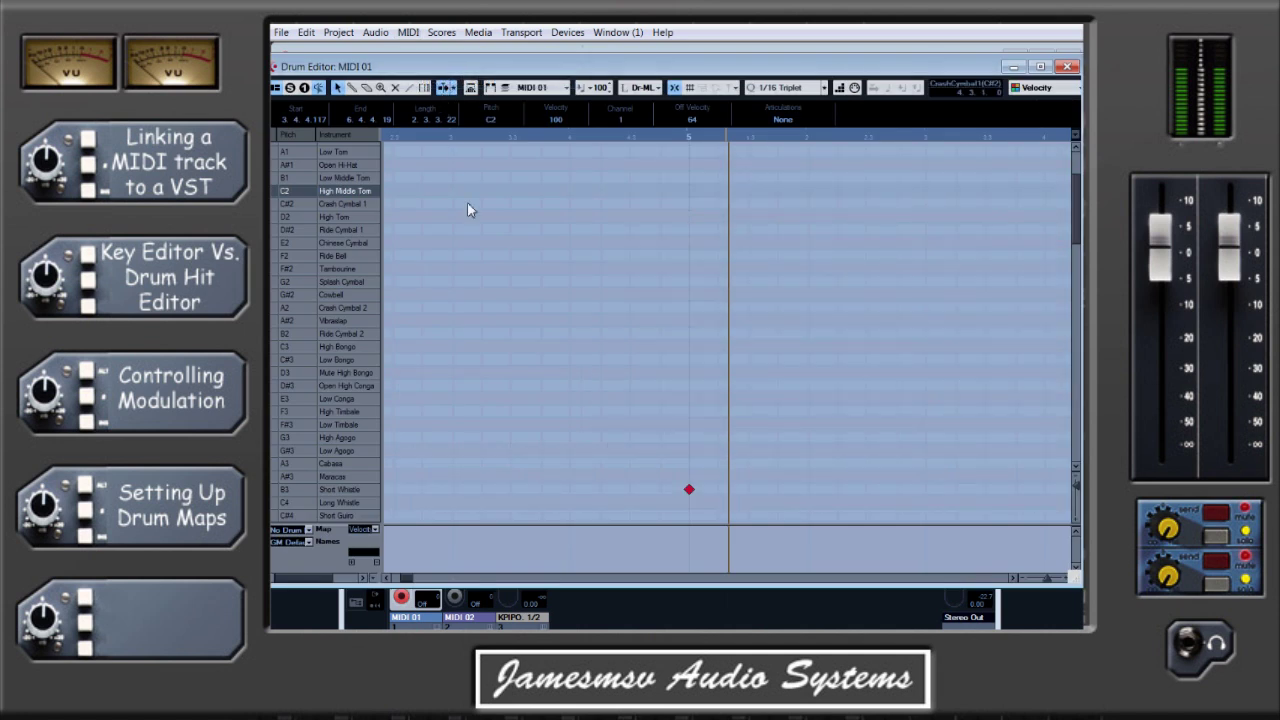
pyautogui.click(689, 490)
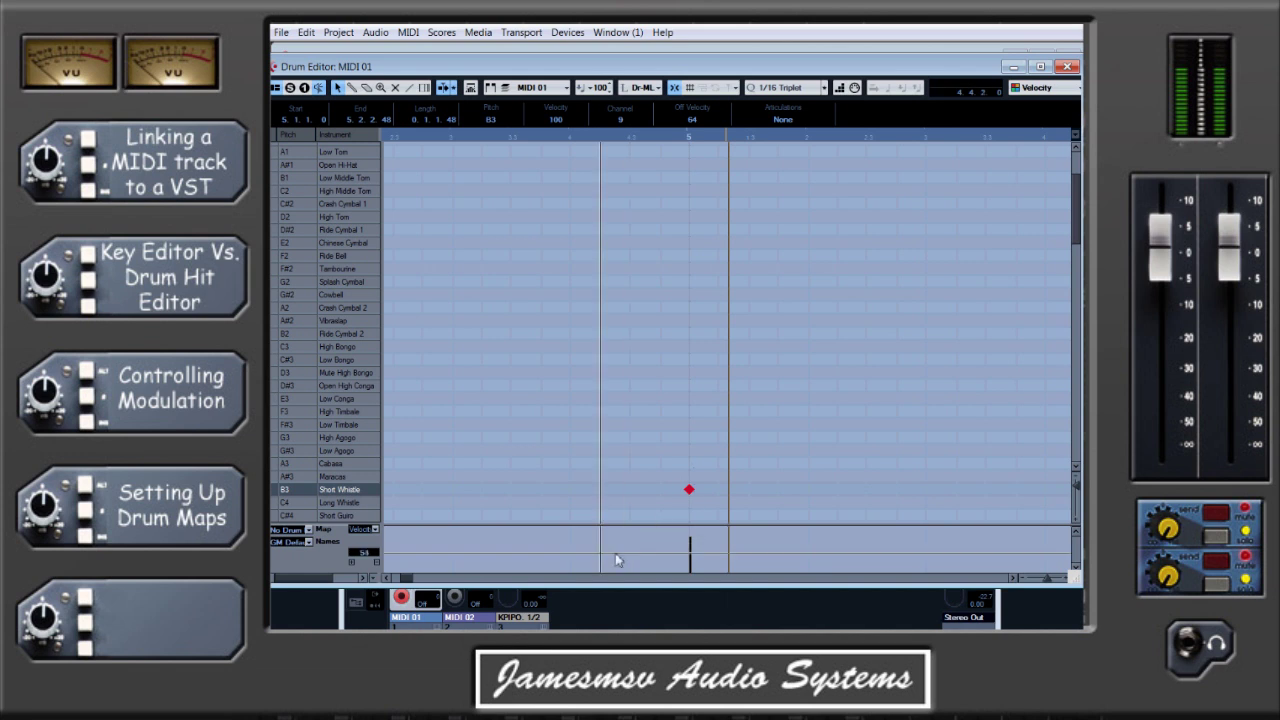
pyautogui.moveTo(422, 588); pyautogui.dragTo(404, 587)
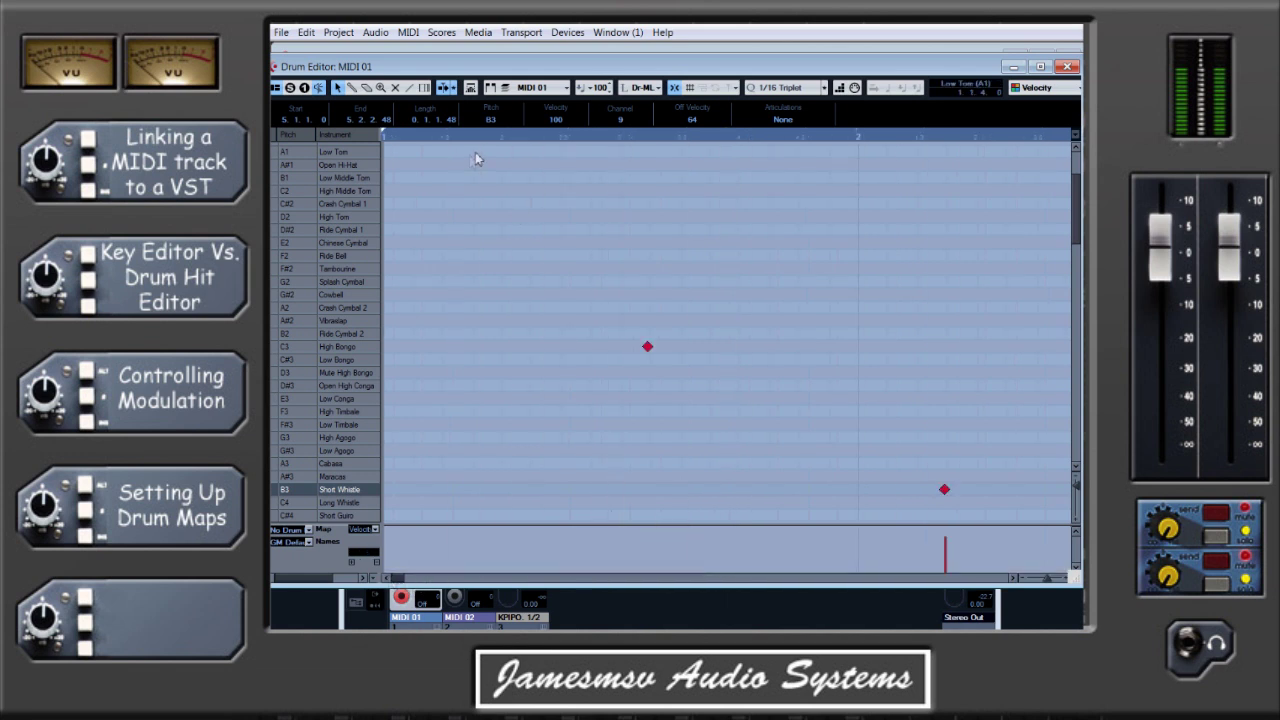
# Draw nine drum hits between bars 1 and 2 across the Low Tom, Open Hi-Hat, Low Middle Tom, High Middle Tom, High Tom and Ride Cymbal 1 lanes
pyautogui.click(351, 88)
pyautogui.click(503, 151)
pyautogui.click(532, 190)
pyautogui.click(591, 164)
pyautogui.click(620, 216)
pyautogui.click(680, 164)
pyautogui.click(680, 229)
pyautogui.click(739, 177)
pyautogui.click(769, 229)
pyautogui.click(858, 177)
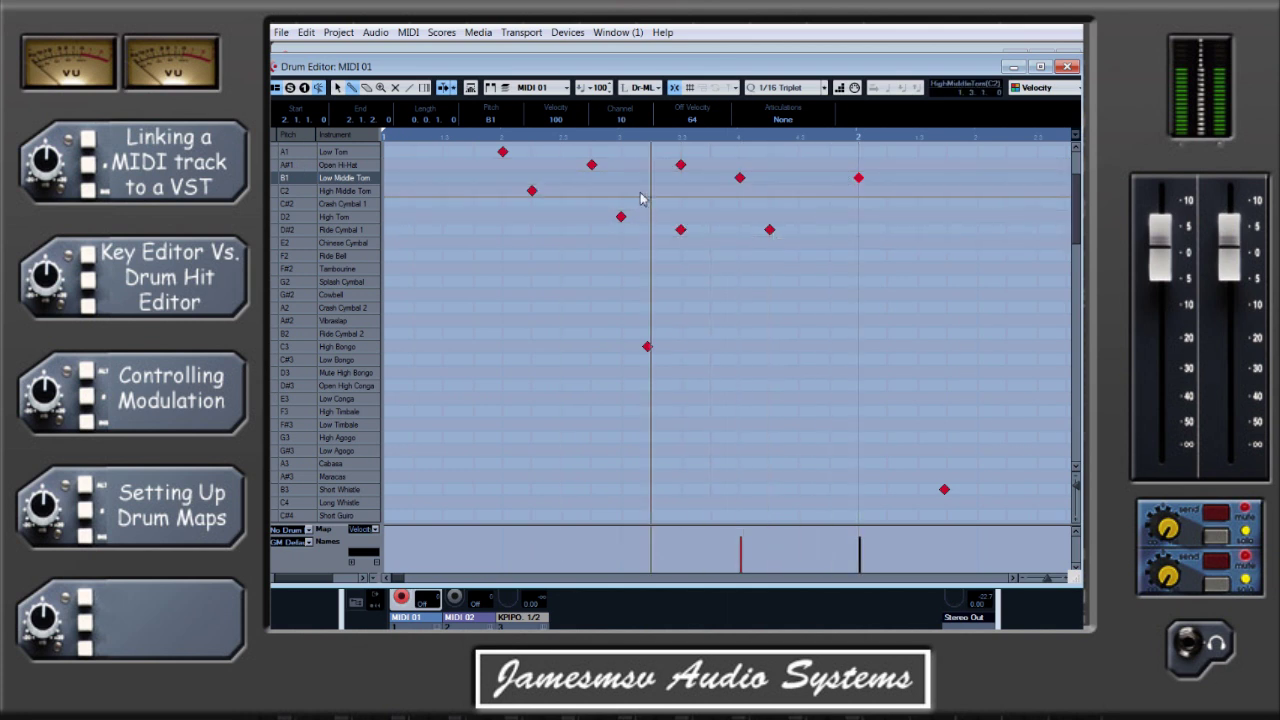
# Reopen MIDI 01 in the Key Editor and draw a long note above C6 from bar 3 to about bar 5.7
pyautogui.click(408, 32)
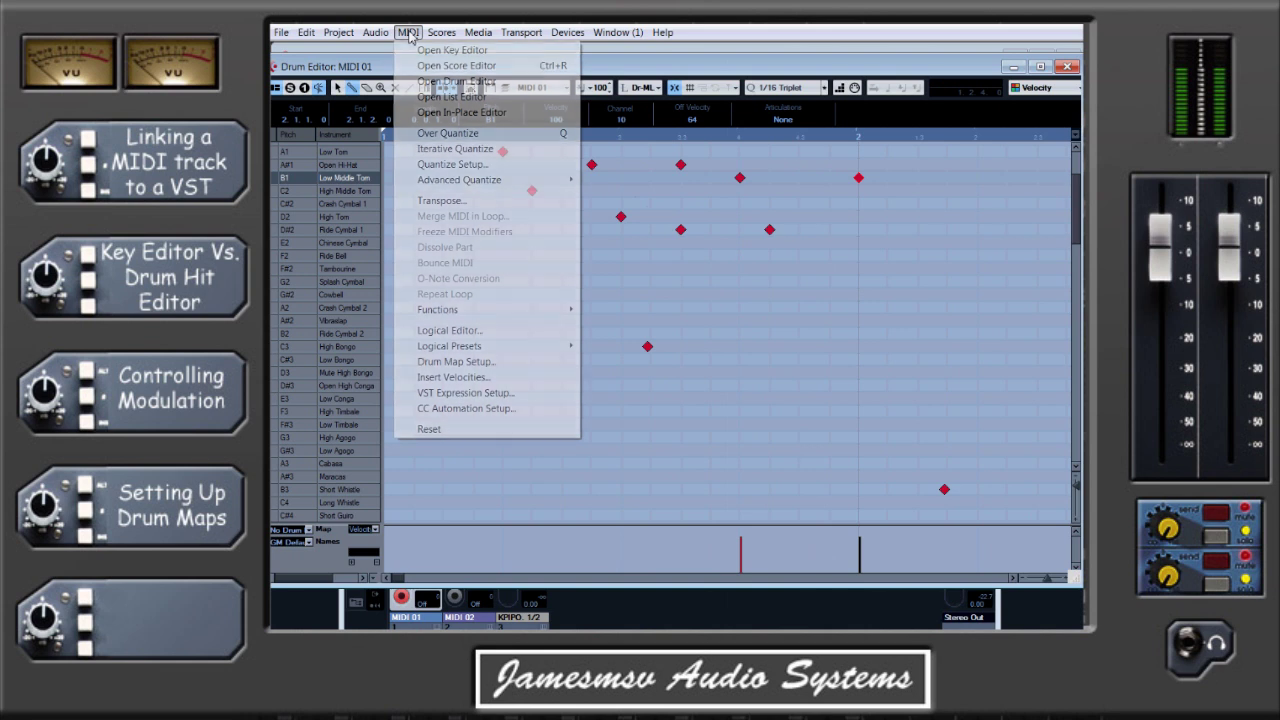
pyautogui.click(465, 52)
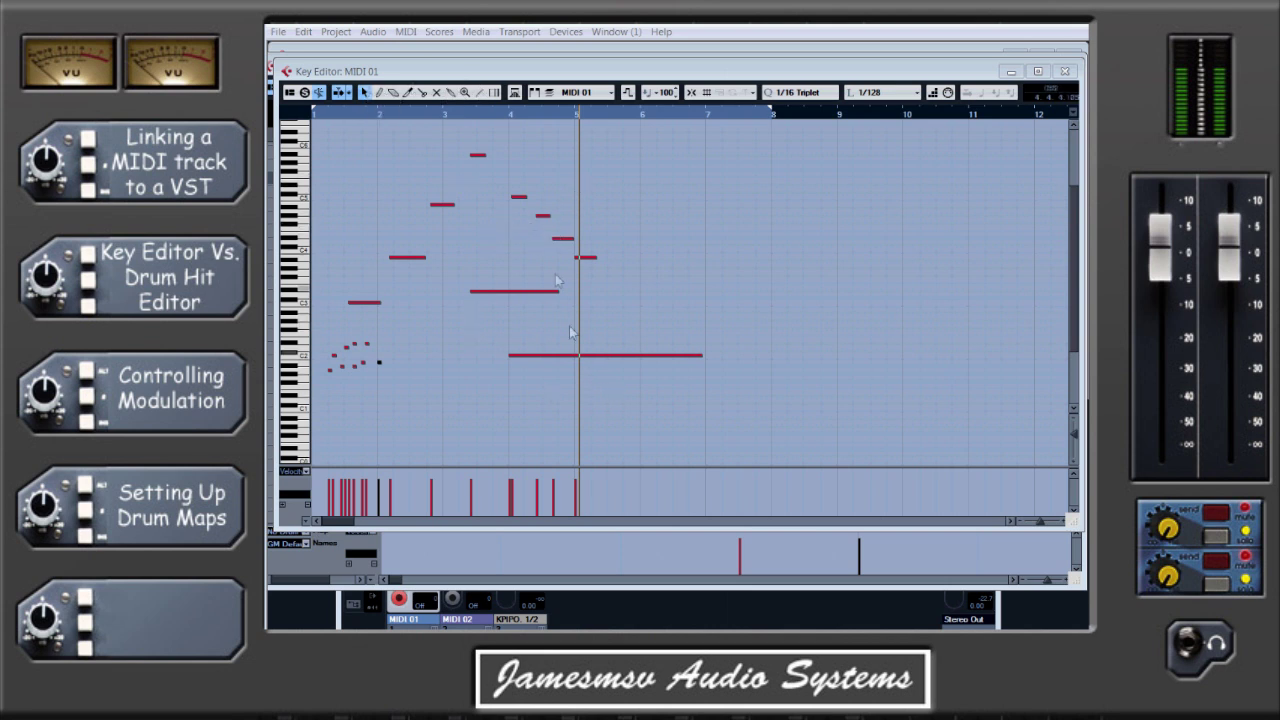
pyautogui.click(379, 95)
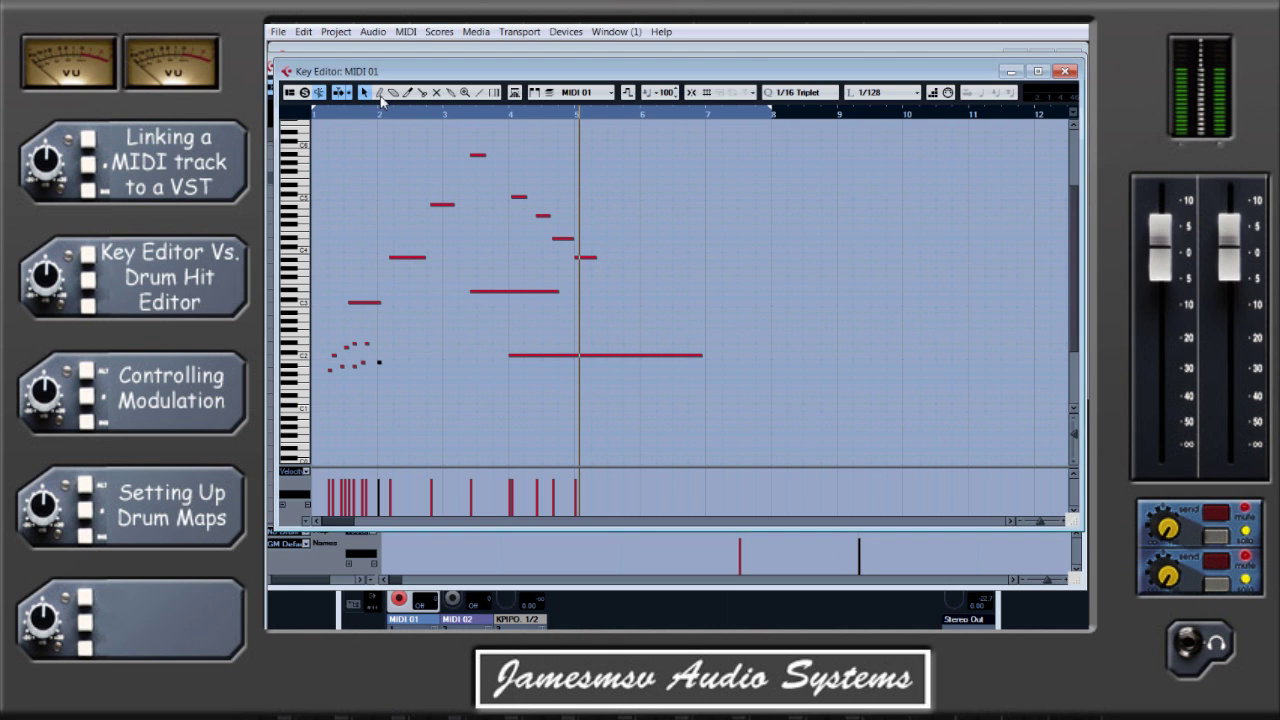
pyautogui.moveTo(442, 131); pyautogui.dragTo(620, 157)
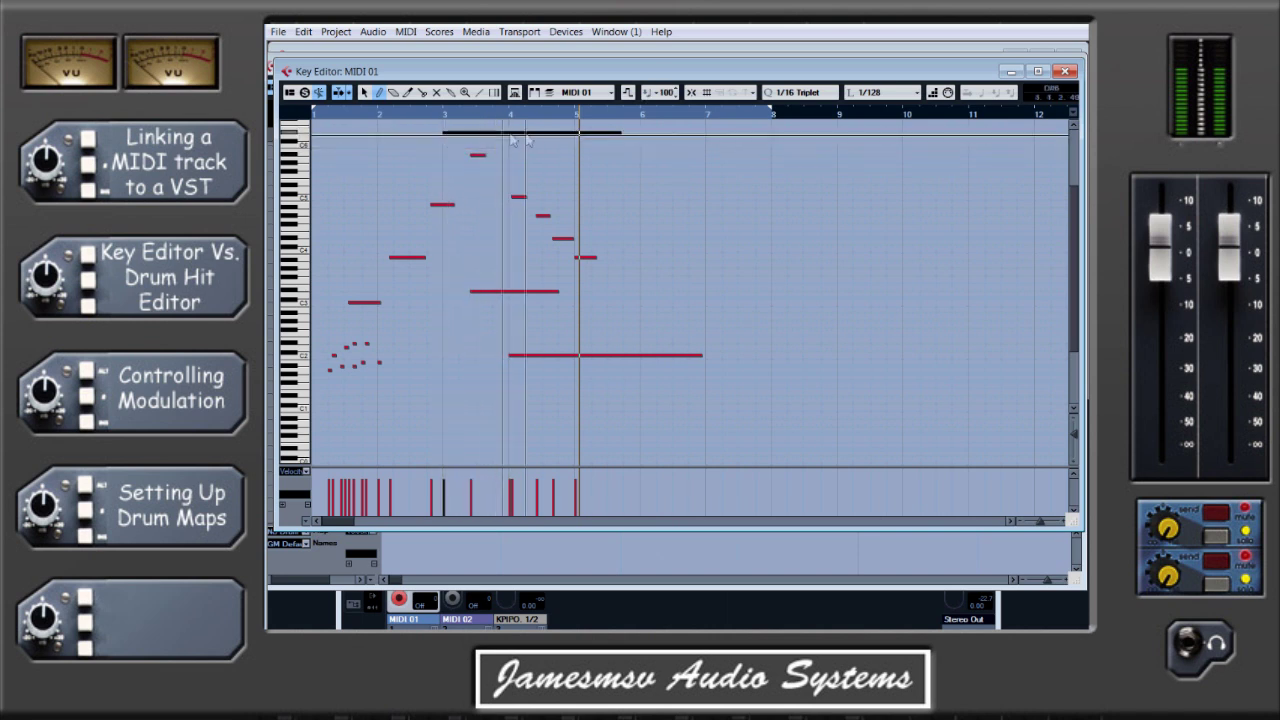
# Erase the long note above C6 that runs from bar 3 to about bar 5.7, and return to the selection tool
pyautogui.click(397, 92)
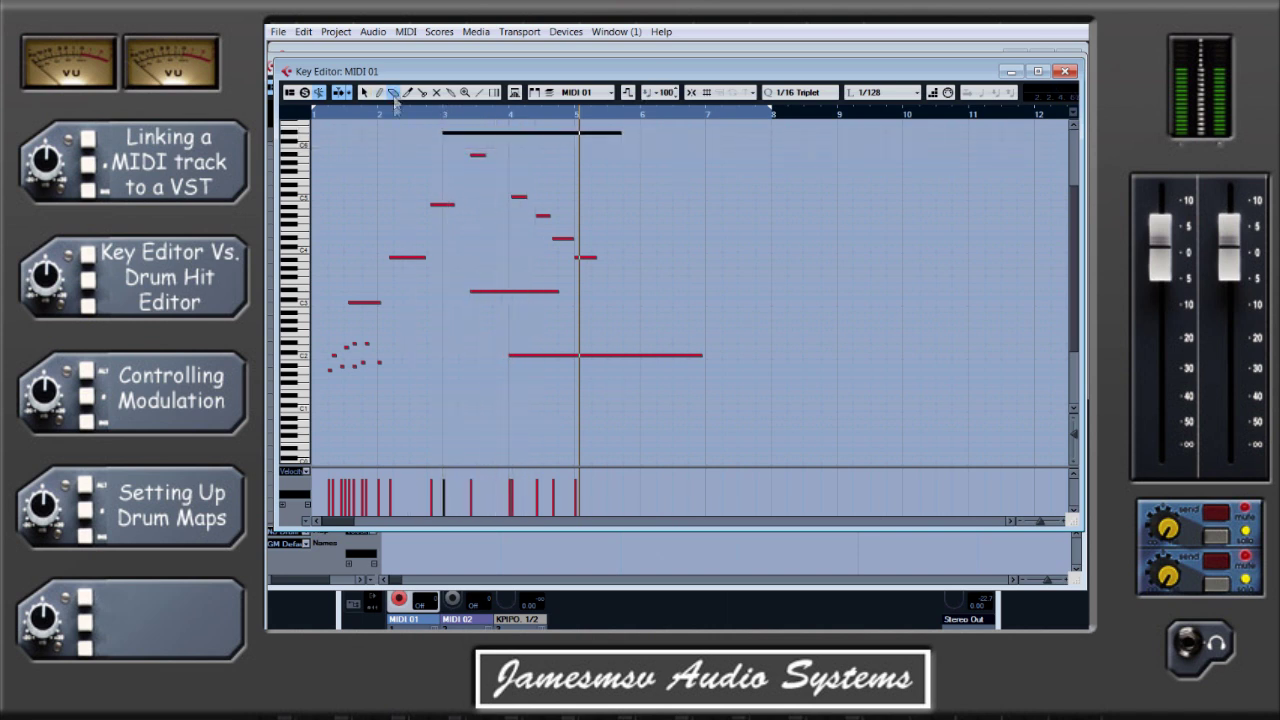
pyautogui.click(472, 133)
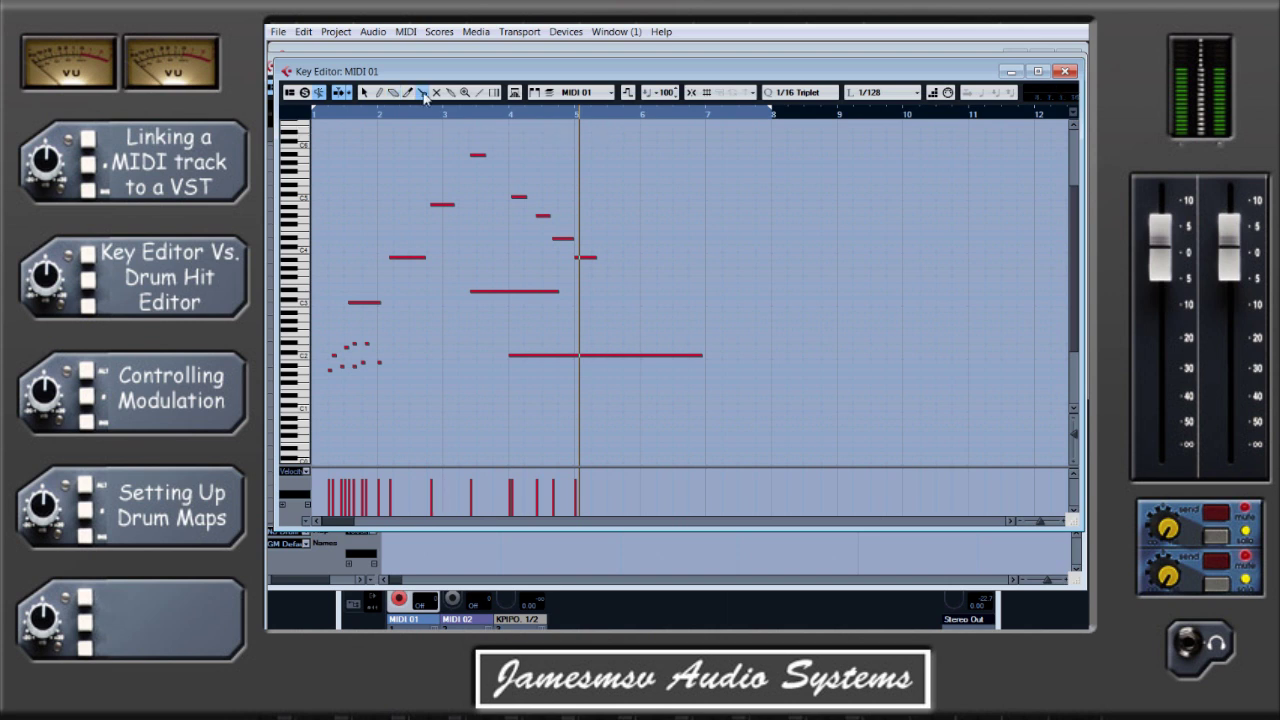
pyautogui.click(365, 93)
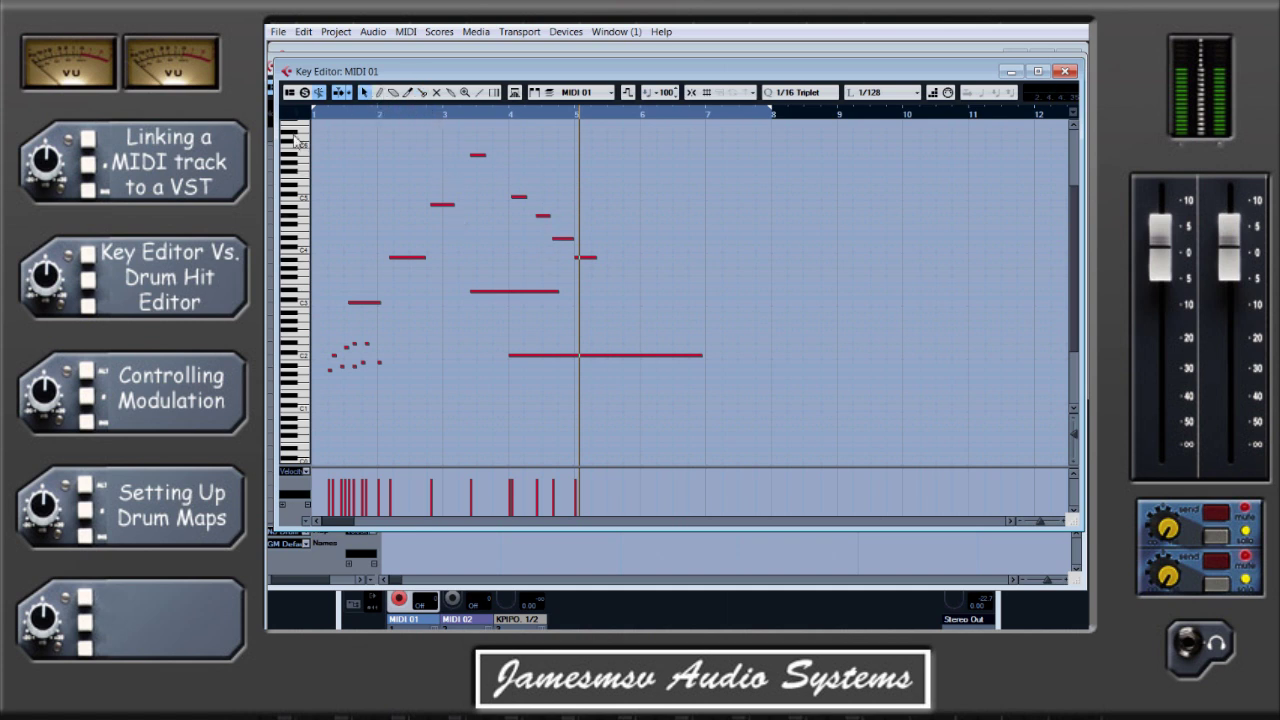
# Select the B4 note just before bar 3, show the info line, and set the note's velocity to 127
pyautogui.click(443, 205)
pyautogui.click(290, 93)
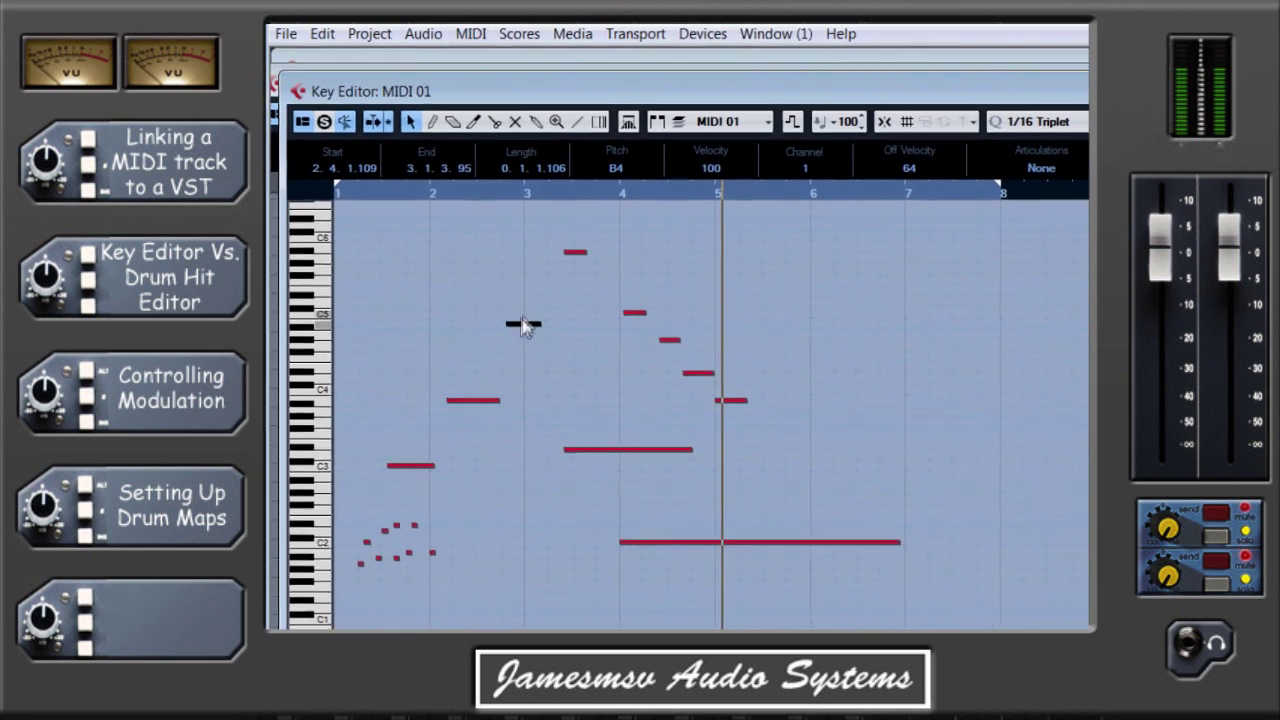
pyautogui.click(552, 358)
pyautogui.click(550, 348)
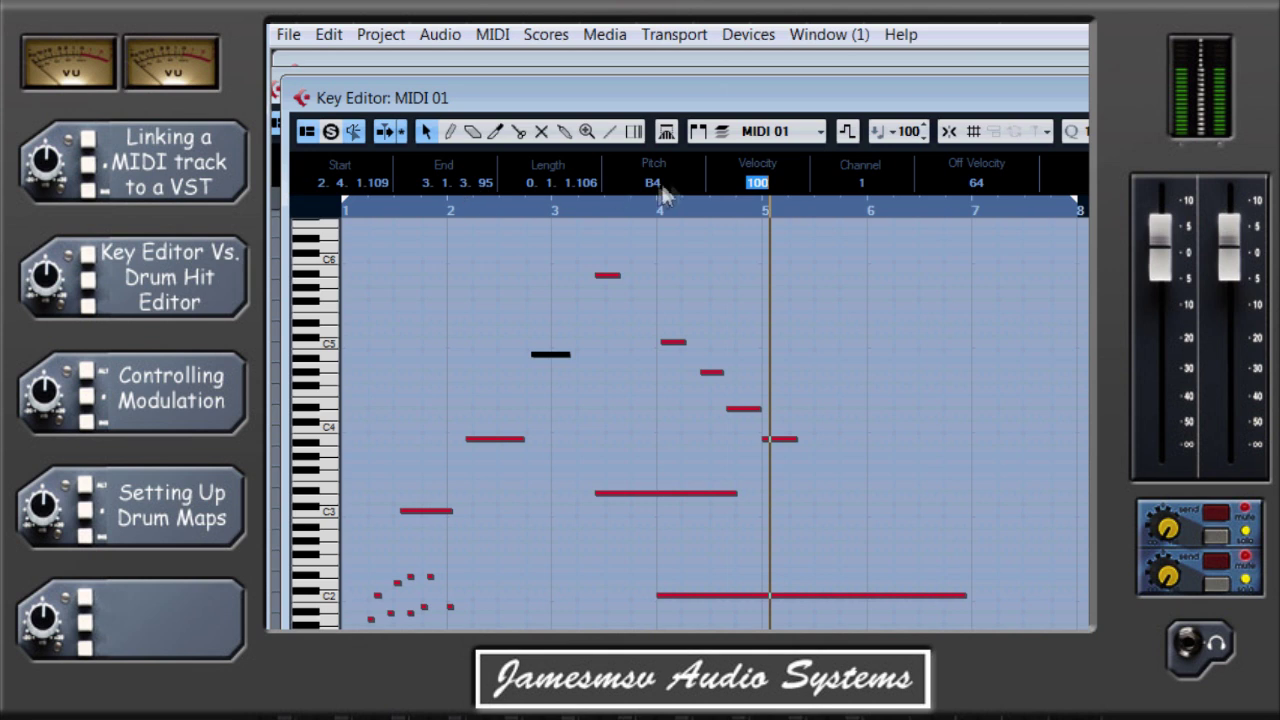
pyautogui.write('127')
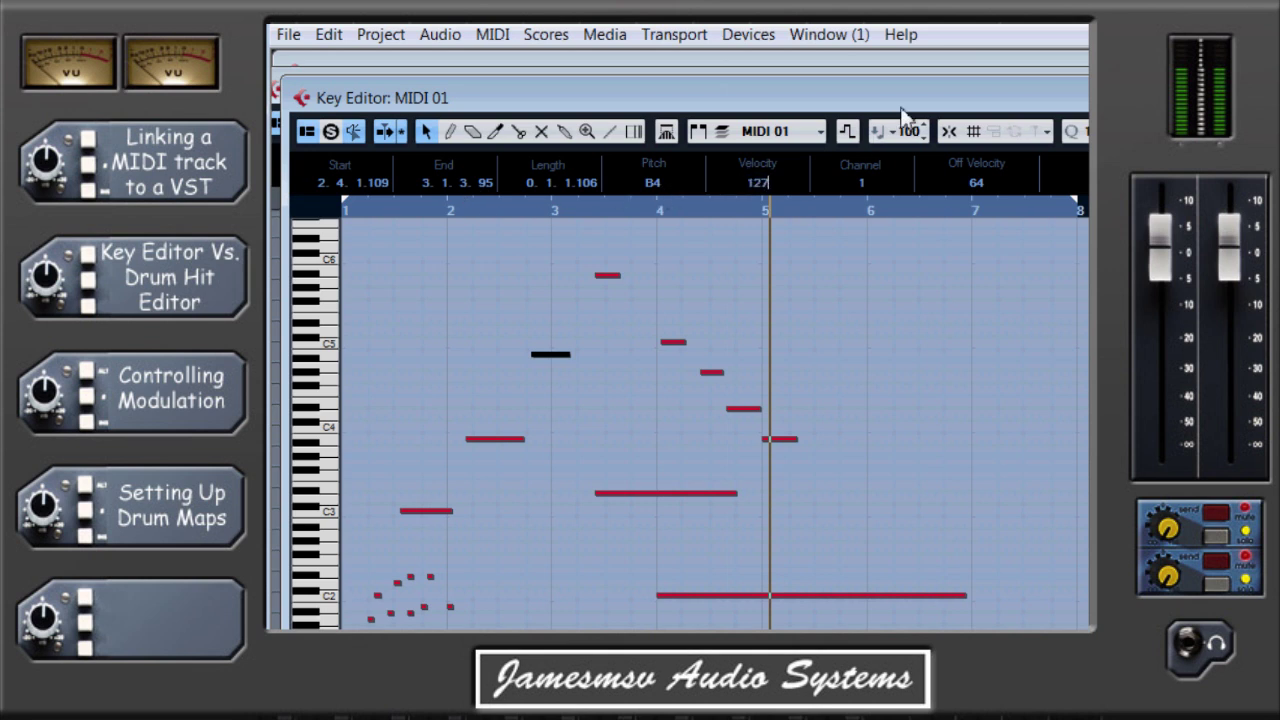
pyautogui.press('Return')
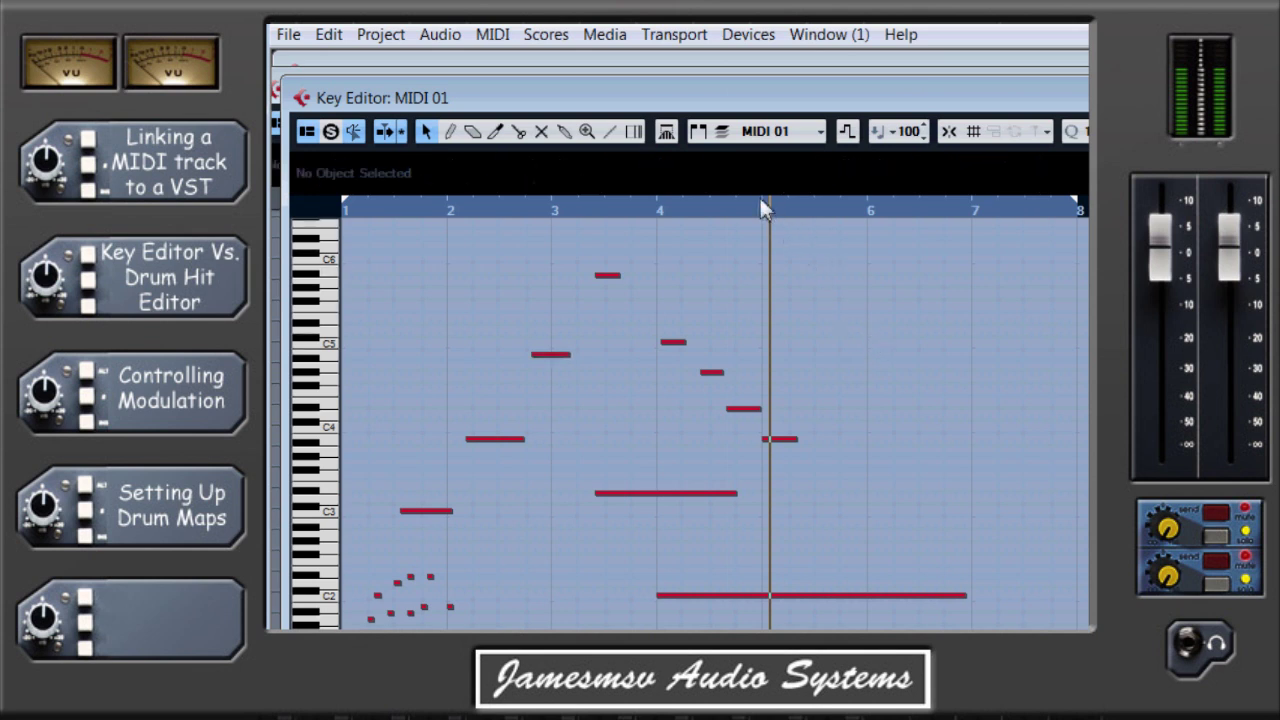
pyautogui.click(550, 355)
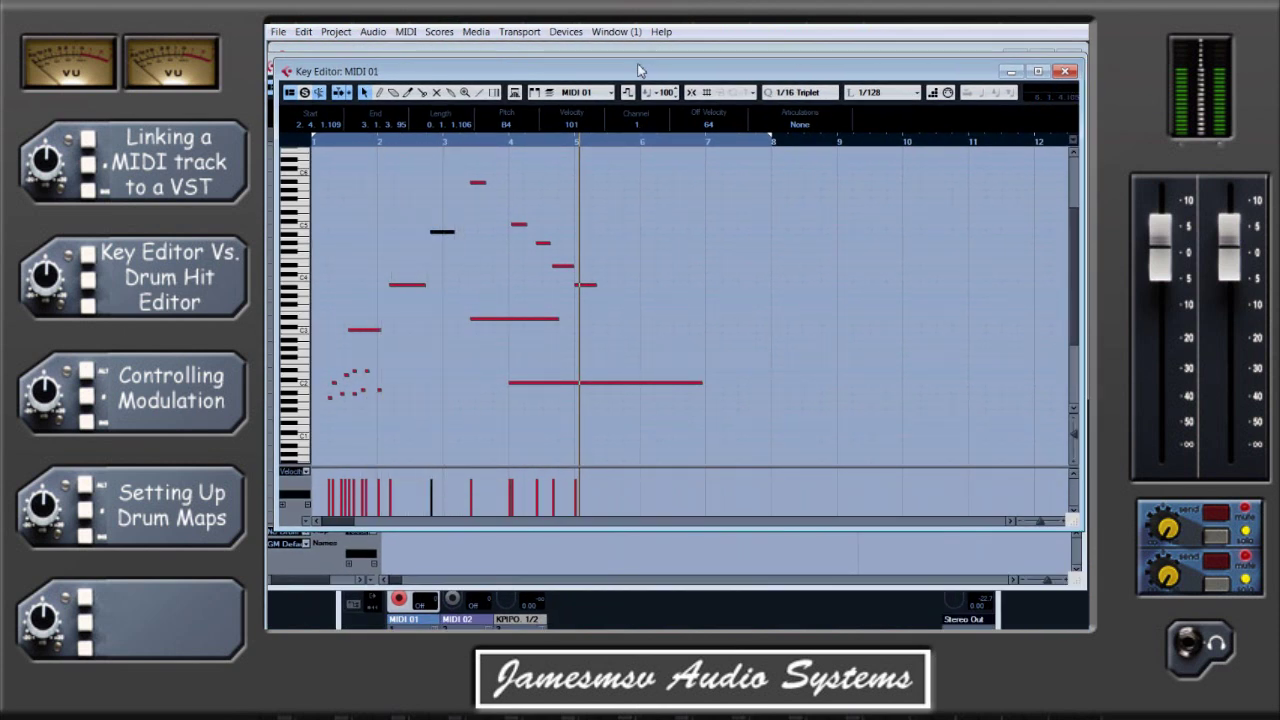
# Move the Key Editor window up, enlarge the velocity lane, and select the long D#3 note with the Draw tool active
pyautogui.moveTo(640, 70); pyautogui.dragTo(644, 54)
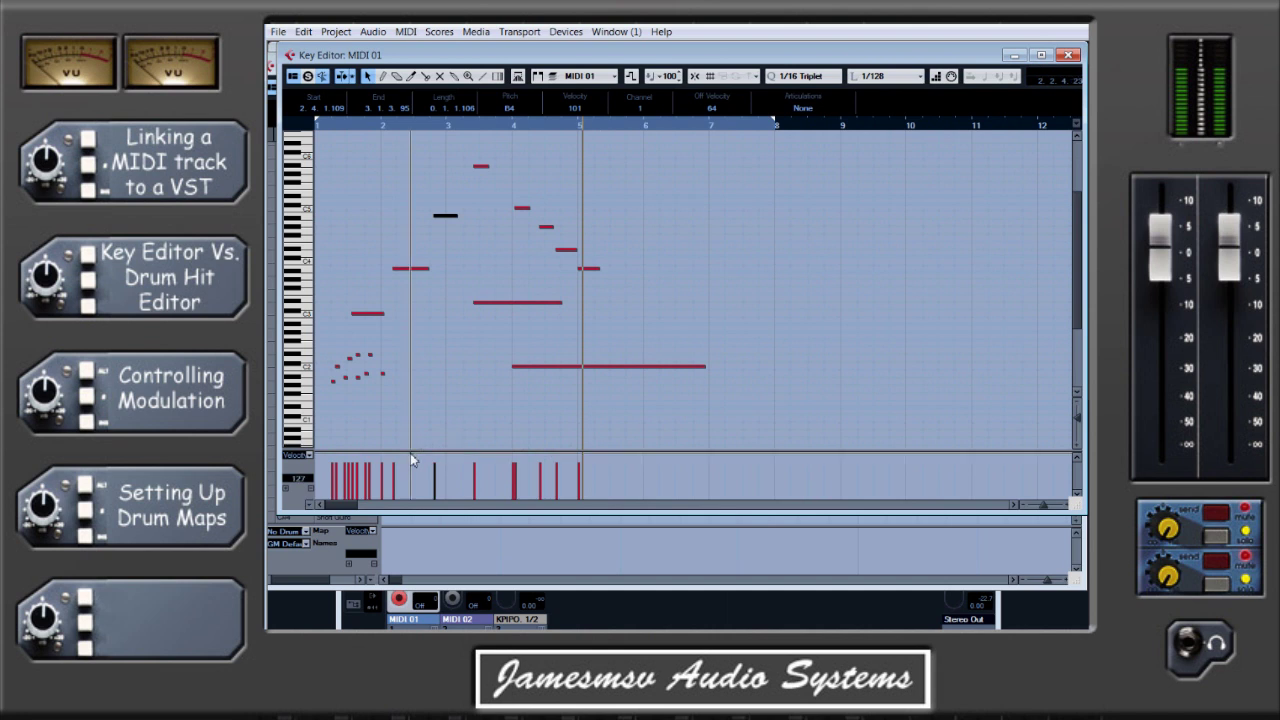
pyautogui.moveTo(410, 453); pyautogui.dragTo(406, 366)
pyautogui.click(382, 77)
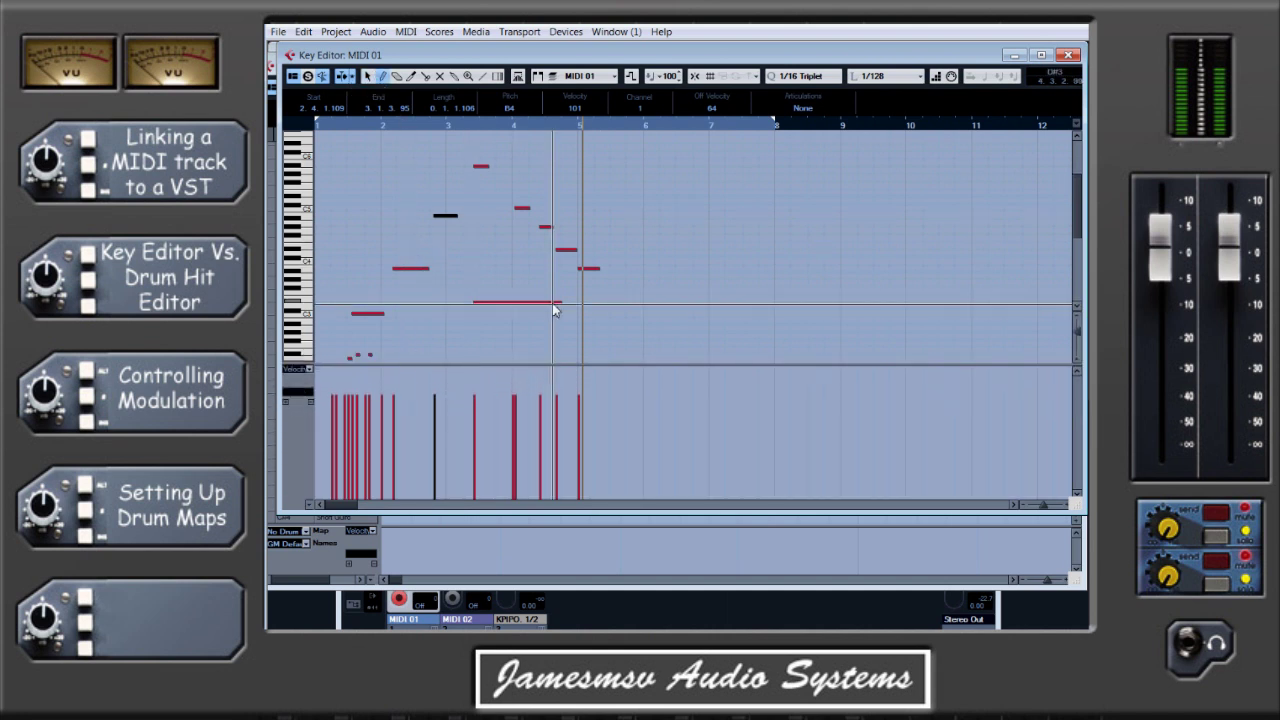
pyautogui.click(552, 302)
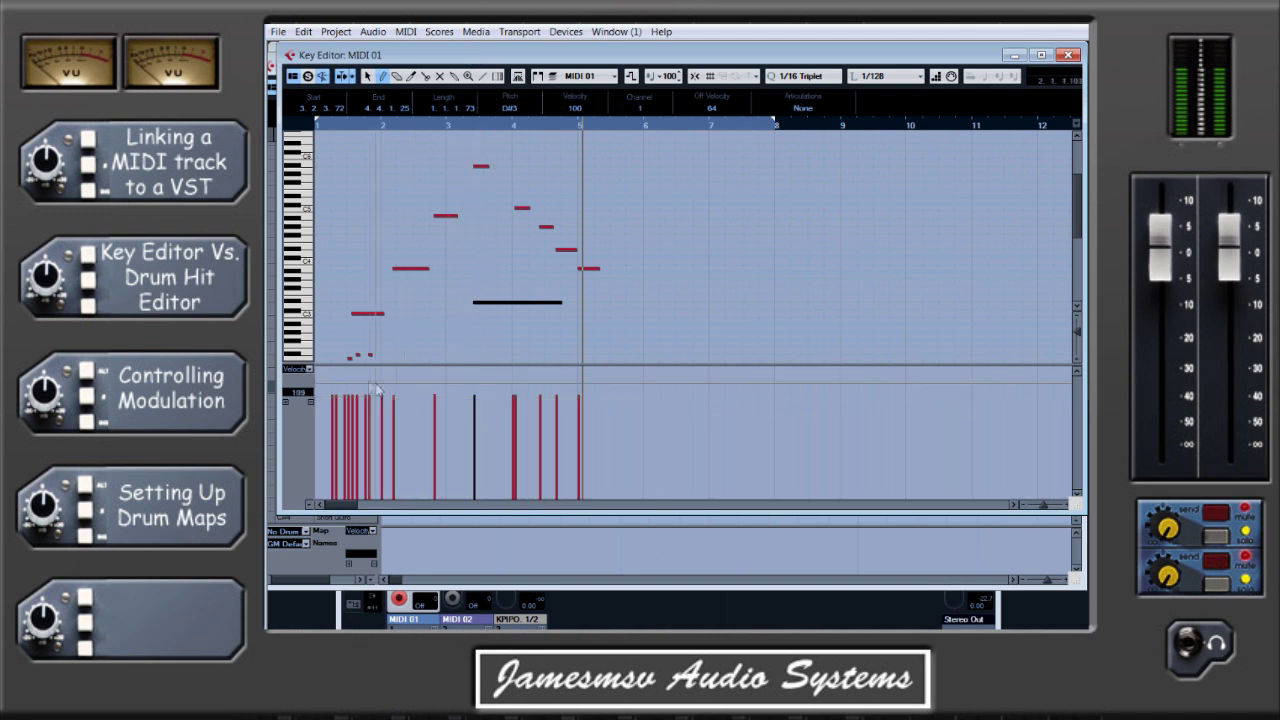
# Keep the controller lane on Velocity and redraw the velocities of the notes between bars 1 and 5 freehand at varying heights
pyautogui.click(310, 370)
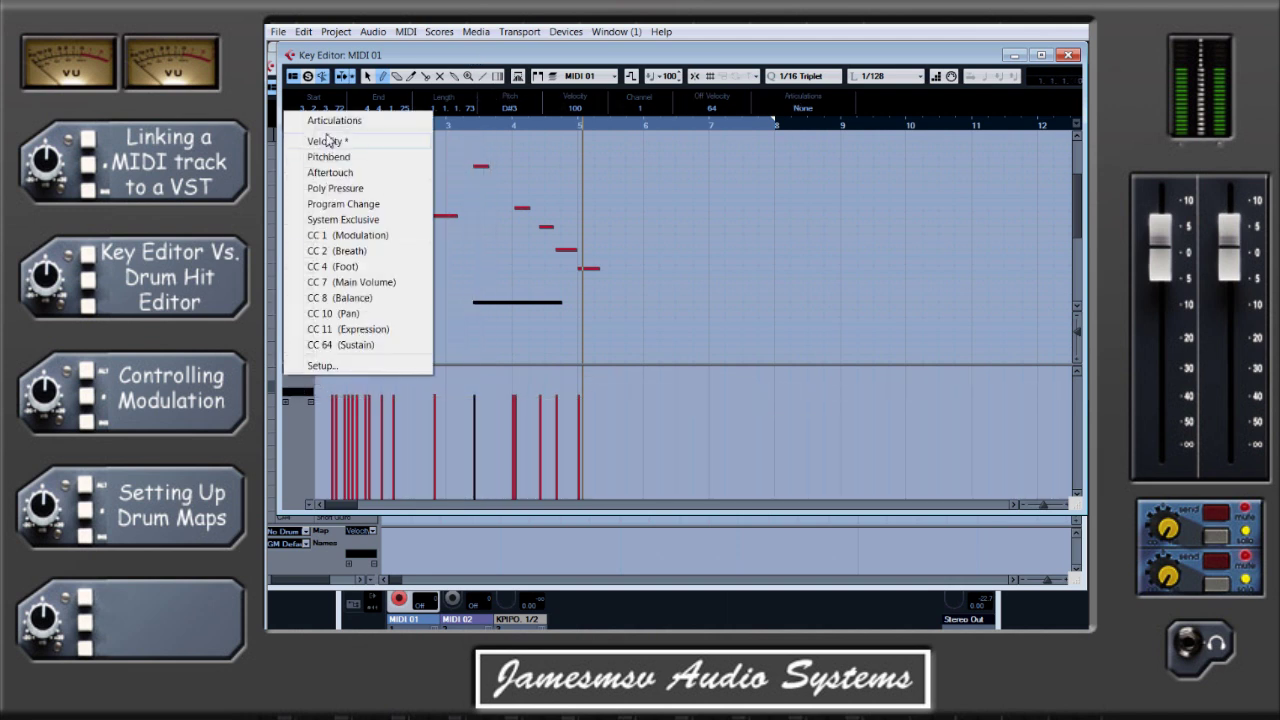
pyautogui.click(376, 146)
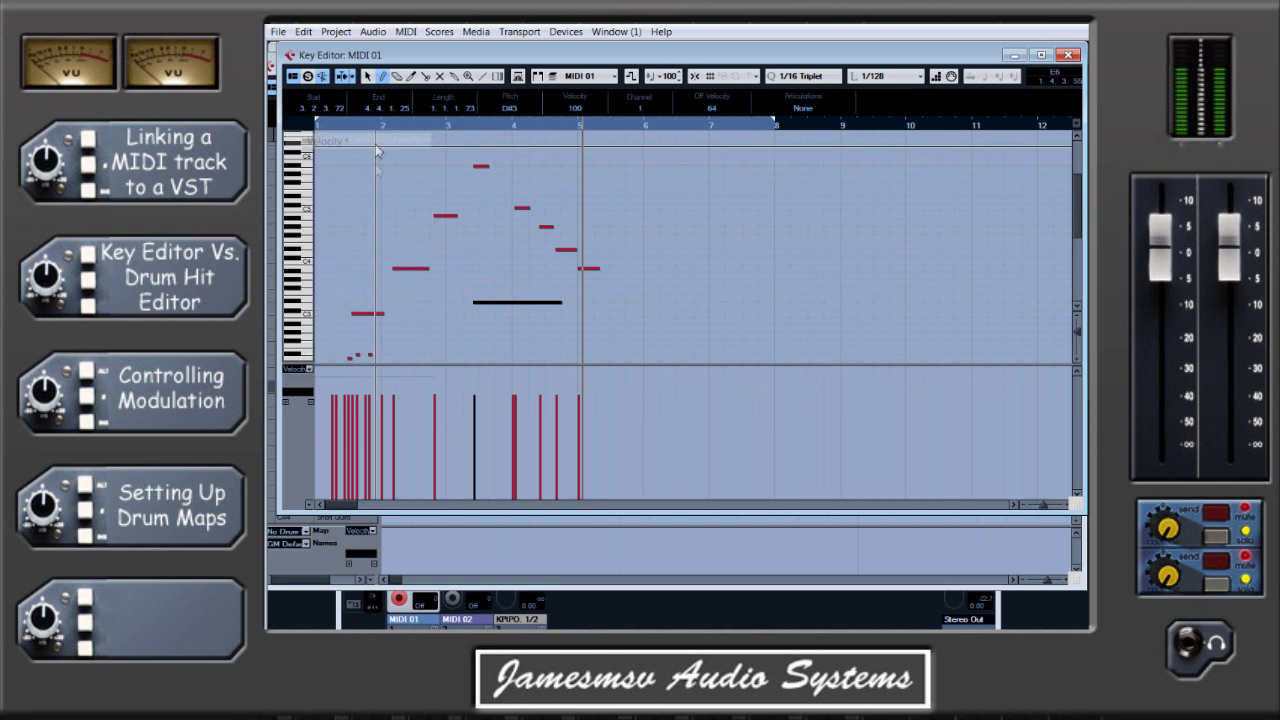
pyautogui.click(477, 397)
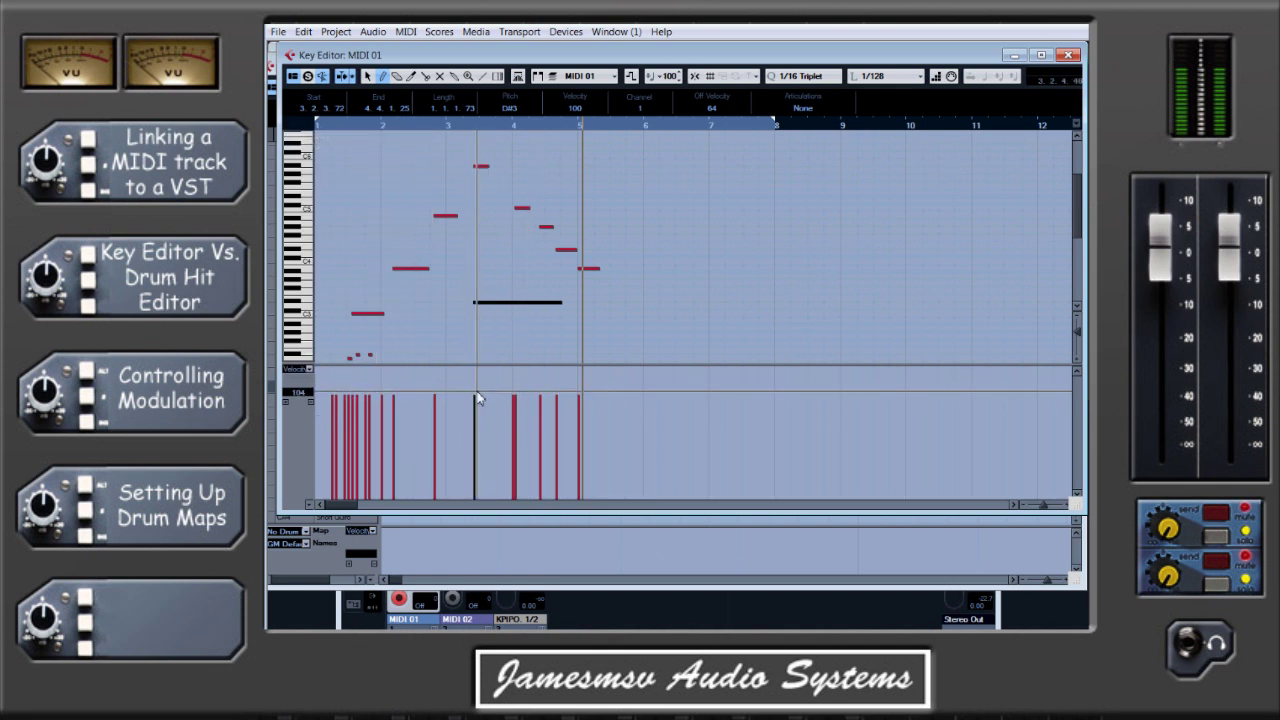
pyautogui.moveTo(477, 397)
pyautogui.mouseDown()
pyautogui.moveTo(575, 418)
pyautogui.moveTo(579, 388)
pyautogui.moveTo(541, 430)
pyautogui.moveTo(490, 445)
pyautogui.moveTo(408, 386)
pyautogui.moveTo(368, 382)
pyautogui.moveTo(340, 392)
pyautogui.moveTo(322, 421)
pyautogui.moveTo(326, 451)
pyautogui.moveTo(345, 458)
pyautogui.moveTo(385, 426)
pyautogui.moveTo(424, 459)
pyautogui.moveTo(476, 430)
pyautogui.moveTo(520, 456)
pyautogui.mouseUp()
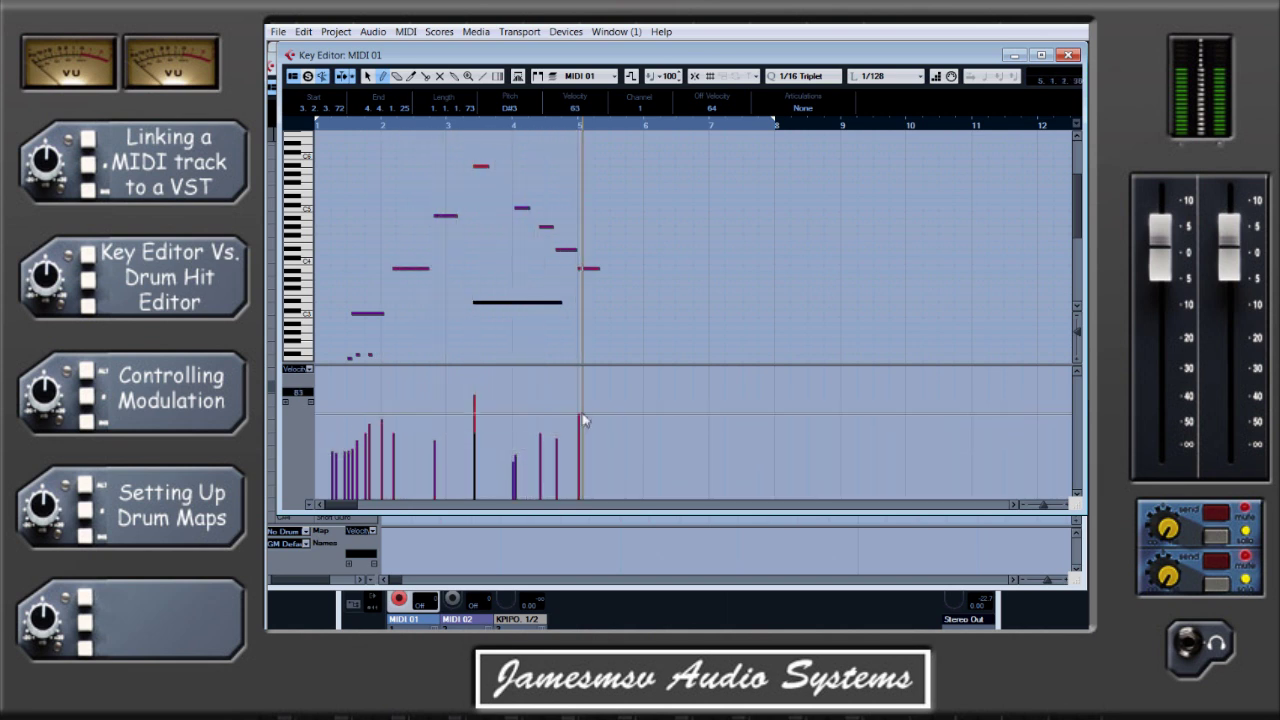
pyautogui.moveTo(589, 386)
pyautogui.mouseDown()
pyautogui.moveTo(586, 374)
pyautogui.moveTo(325, 349)
pyautogui.moveTo(360, 407)
pyautogui.moveTo(583, 403)
pyautogui.moveTo(379, 410)
pyautogui.moveTo(350, 440)
pyautogui.moveTo(494, 380)
pyautogui.moveTo(566, 380)
pyautogui.moveTo(580, 271)
pyautogui.mouseUp()
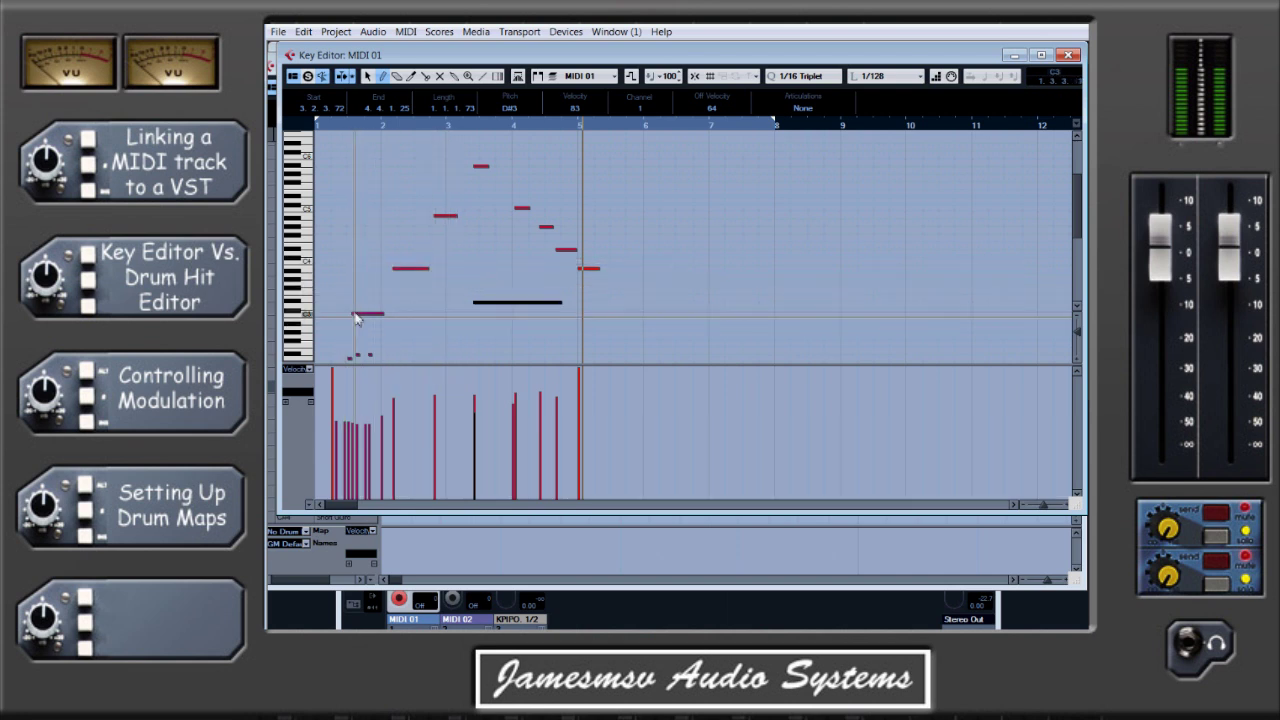
# Switch the controller lane to Pitchbend and draw a wavy pitch bend curve from about bar 3.4 to bar 5
pyautogui.click(300, 370)
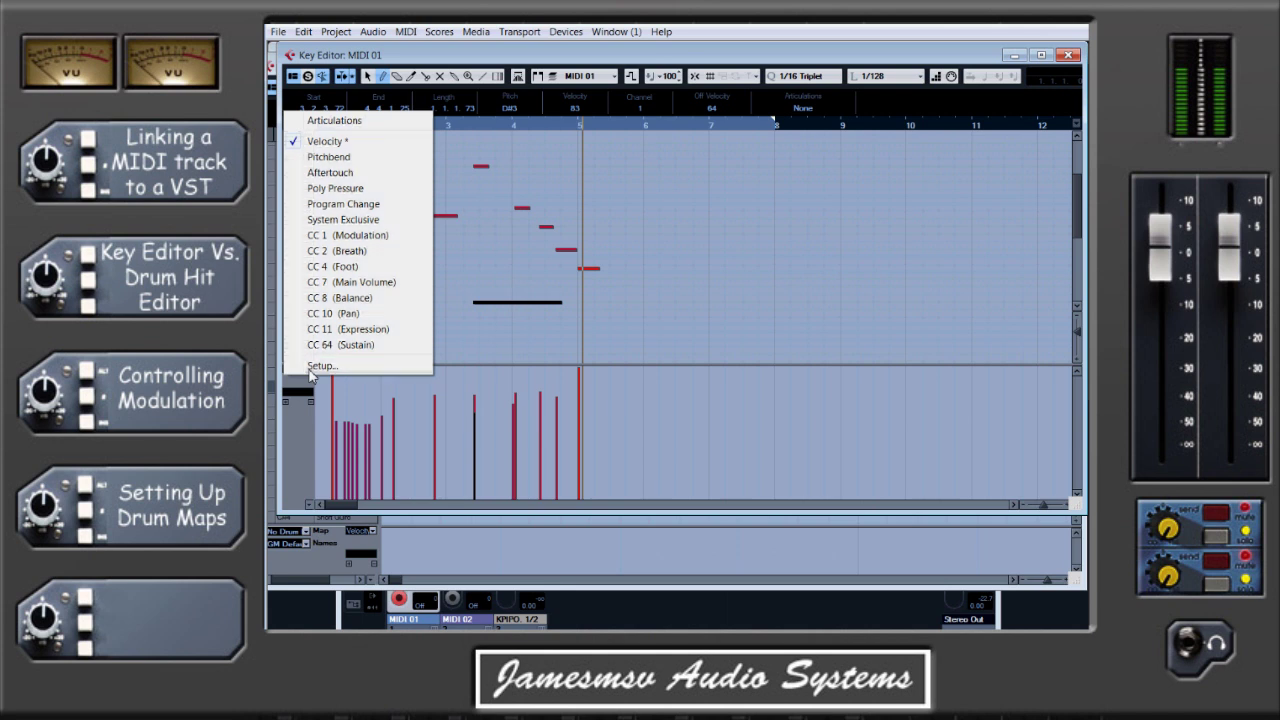
pyautogui.click(337, 165)
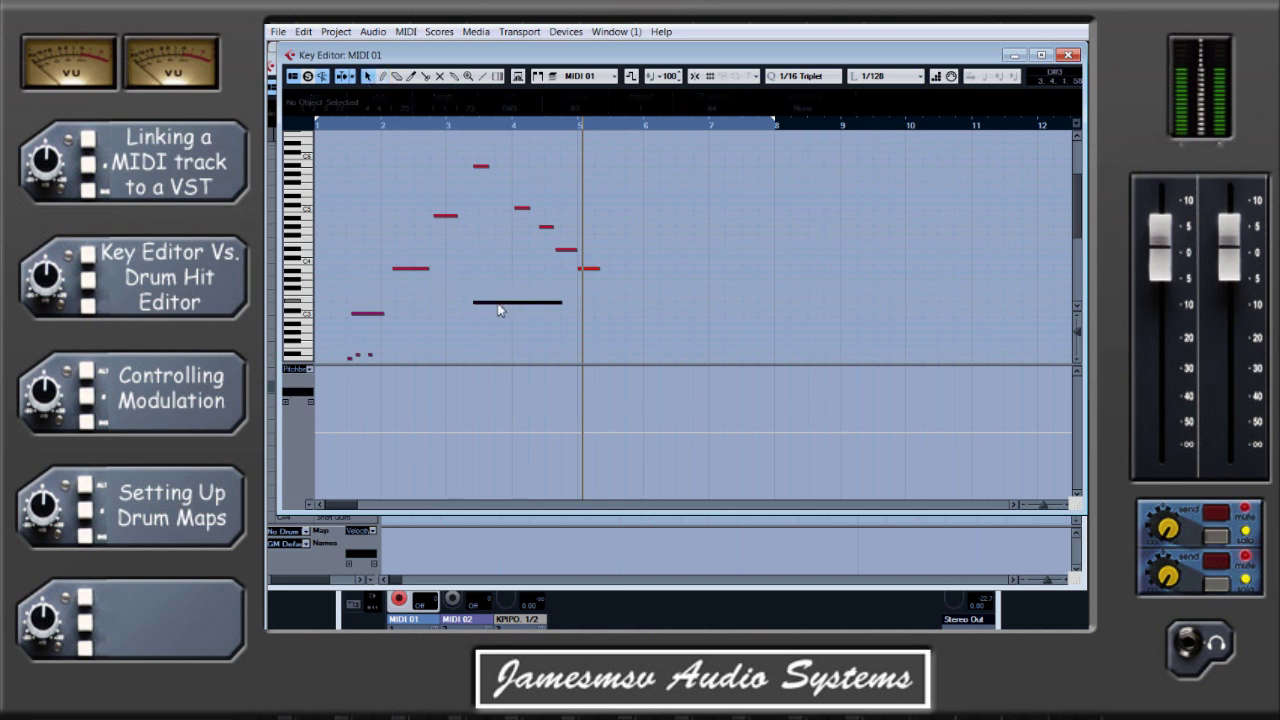
pyautogui.click(392, 77)
pyautogui.moveTo(476, 380)
pyautogui.mouseDown()
pyautogui.moveTo(525, 377)
pyautogui.moveTo(556, 404)
pyautogui.moveTo(559, 376)
pyautogui.moveTo(574, 370)
pyautogui.moveTo(544, 400)
pyautogui.moveTo(528, 379)
pyautogui.moveTo(501, 395)
pyautogui.moveTo(474, 371)
pyautogui.moveTo(499, 396)
pyautogui.moveTo(534, 376)
pyautogui.moveTo(548, 391)
pyautogui.moveTo(561, 373)
pyautogui.moveTo(511, 401)
pyautogui.moveTo(480, 372)
pyautogui.moveTo(515, 434)
pyautogui.moveTo(530, 376)
pyautogui.moveTo(547, 427)
pyautogui.moveTo(569, 371)
pyautogui.mouseUp()
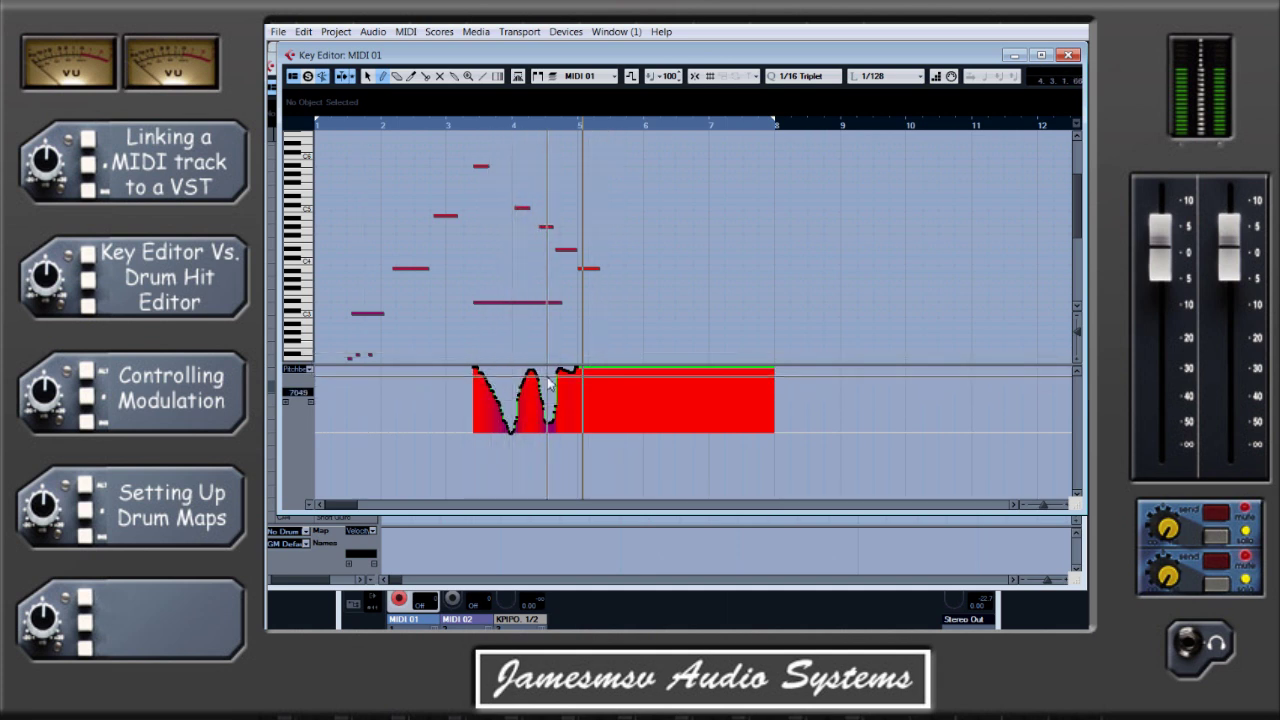
# Set the controller lane back to Velocity and close both the Key Editor and the Drum Editor
pyautogui.click(310, 370)
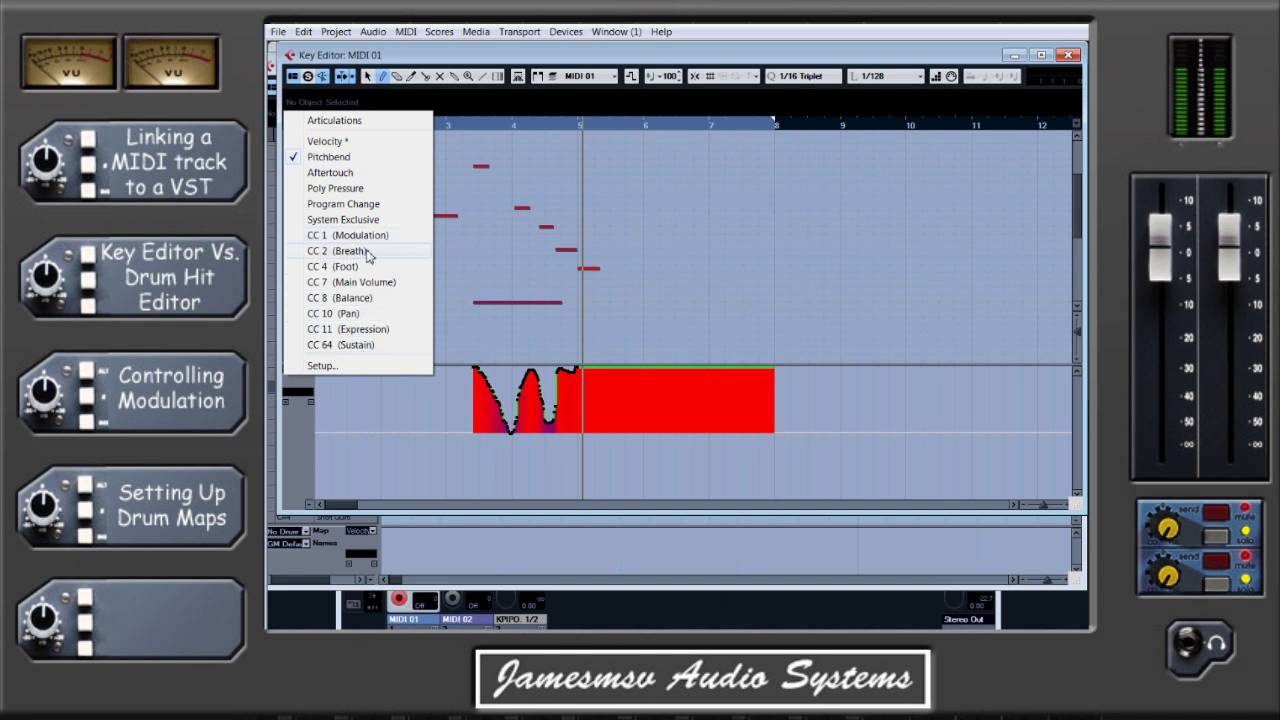
pyautogui.click(318, 372)
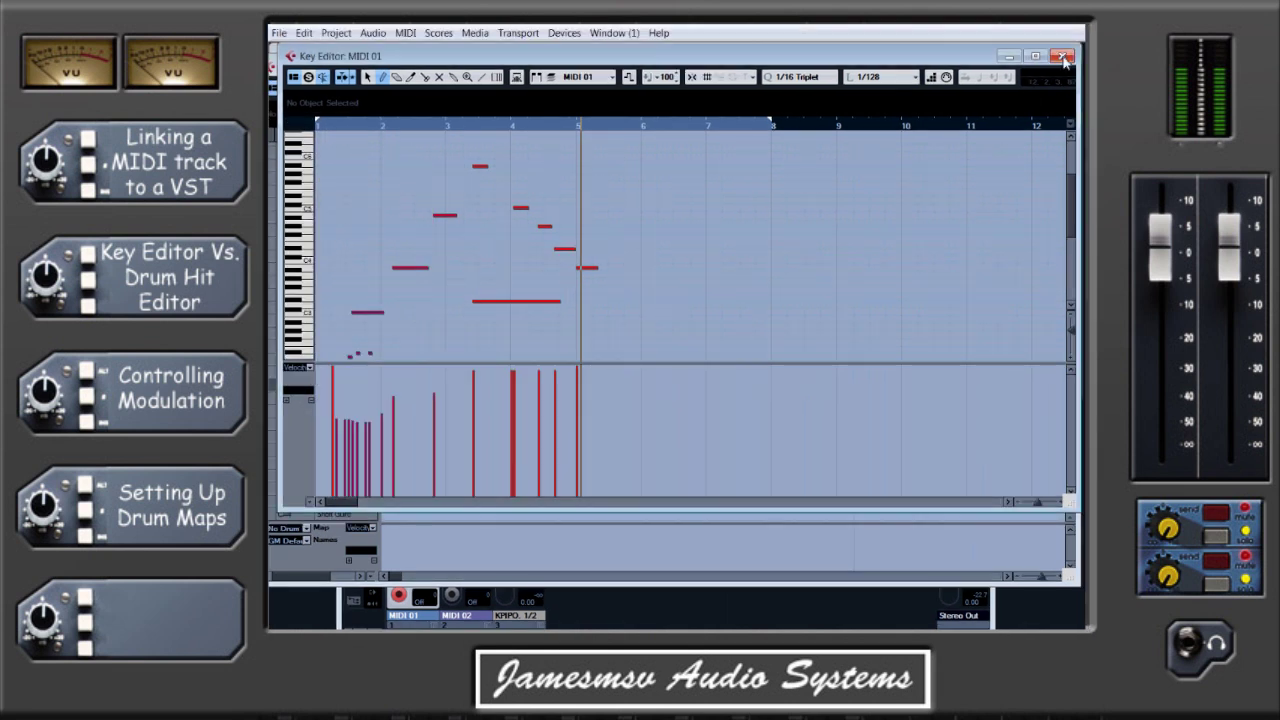
pyautogui.click(1064, 57)
pyautogui.click(1064, 57)
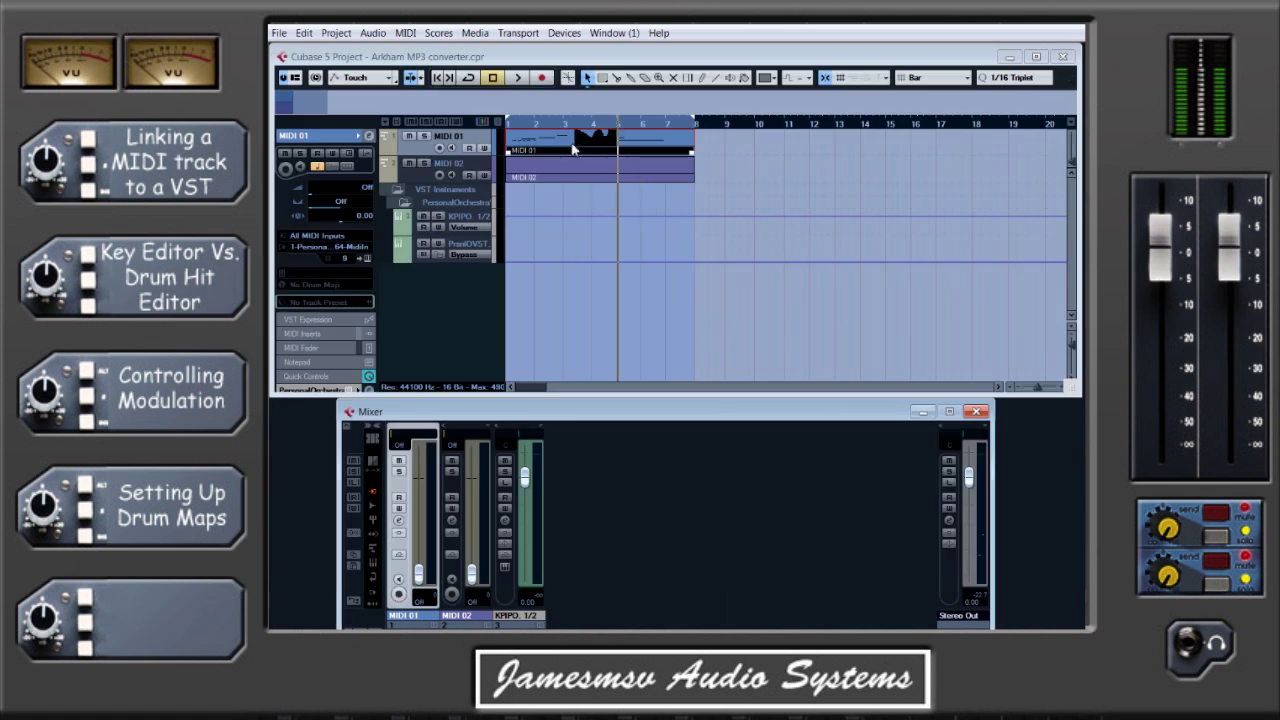
# Load the Toontrack 64bit - Superior Drummer into VST Instruments slot 2 without creating a MIDI track, and close the rack
pyautogui.click(452, 308)
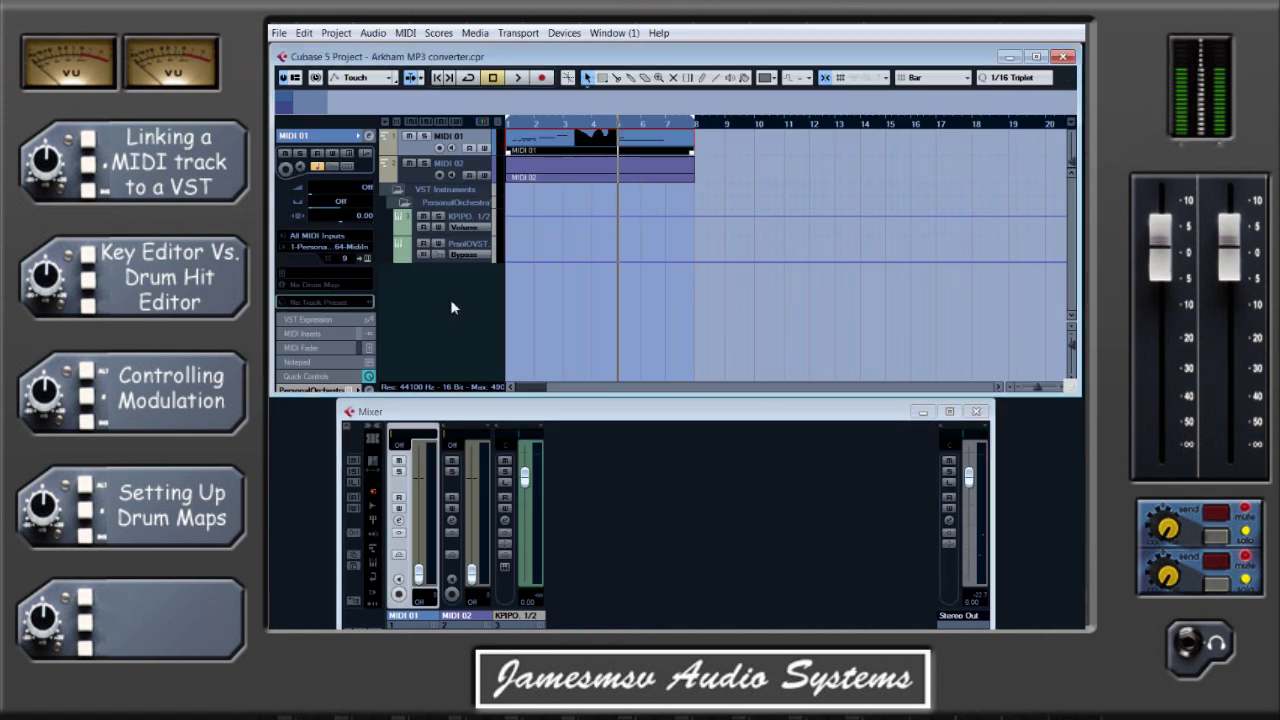
pyautogui.press('F11')
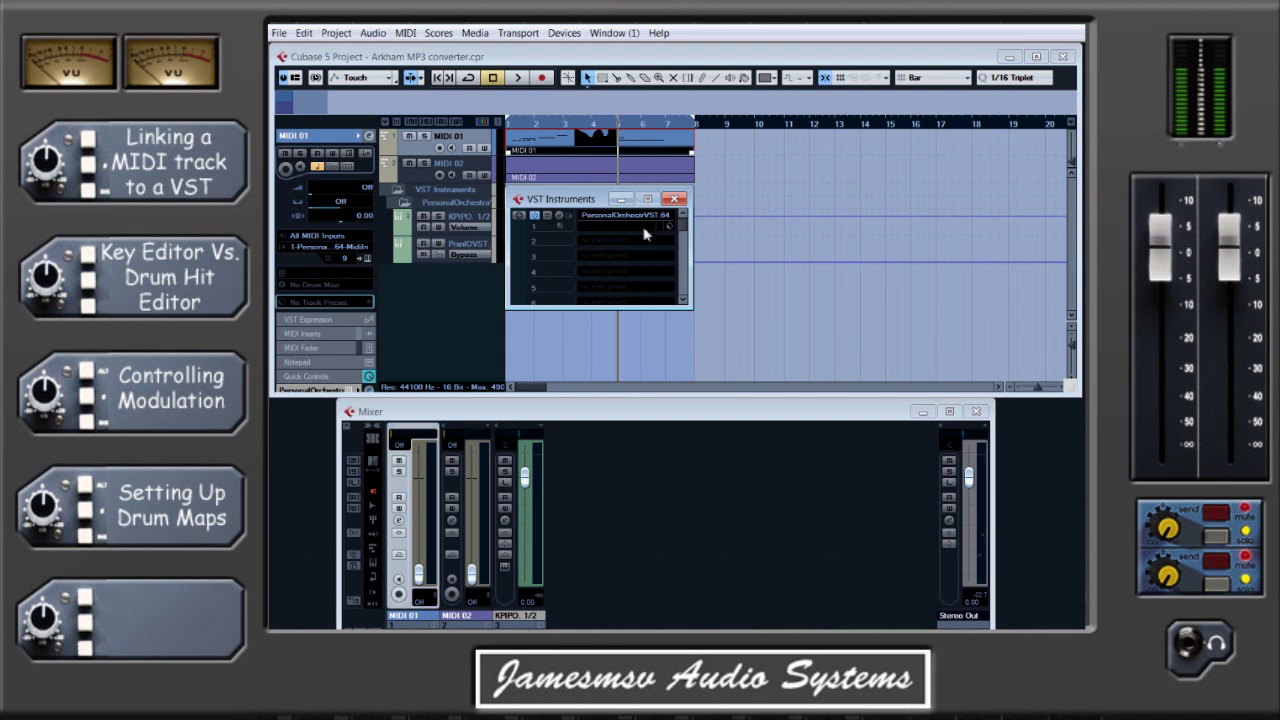
pyautogui.click(614, 251)
pyautogui.moveTo(640, 326)
pyautogui.click(845, 327)
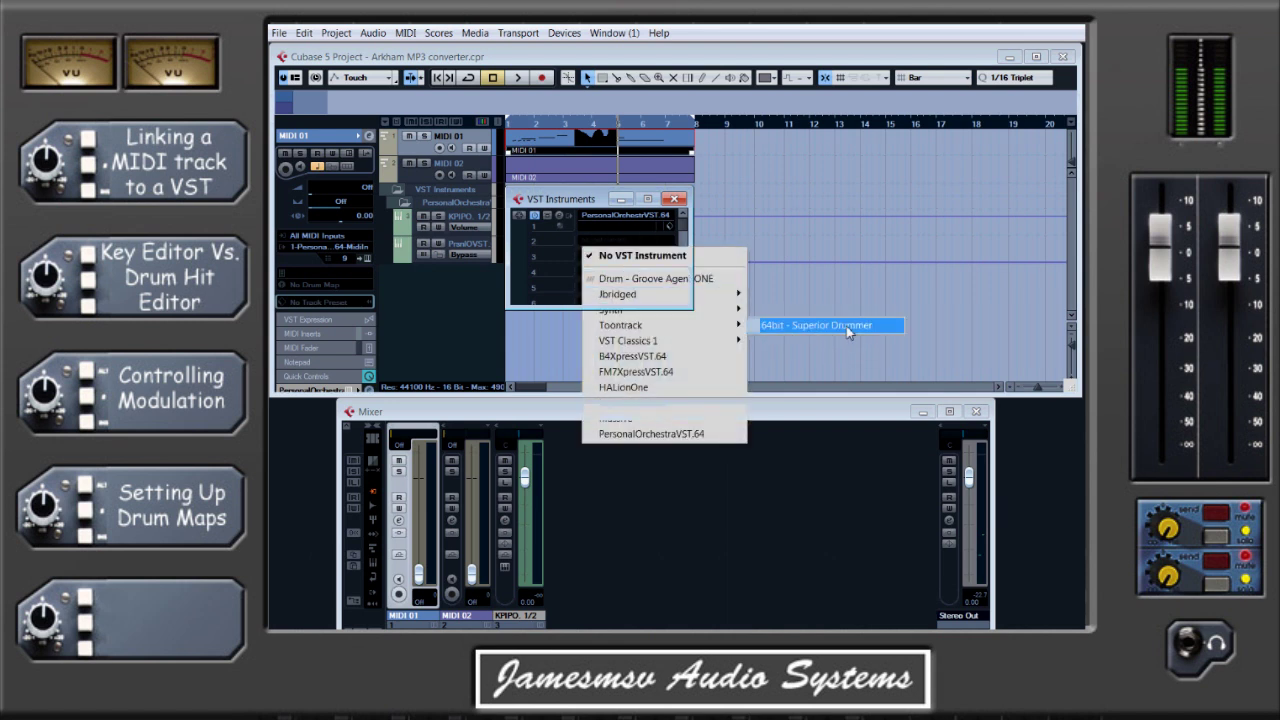
pyautogui.click(722, 362)
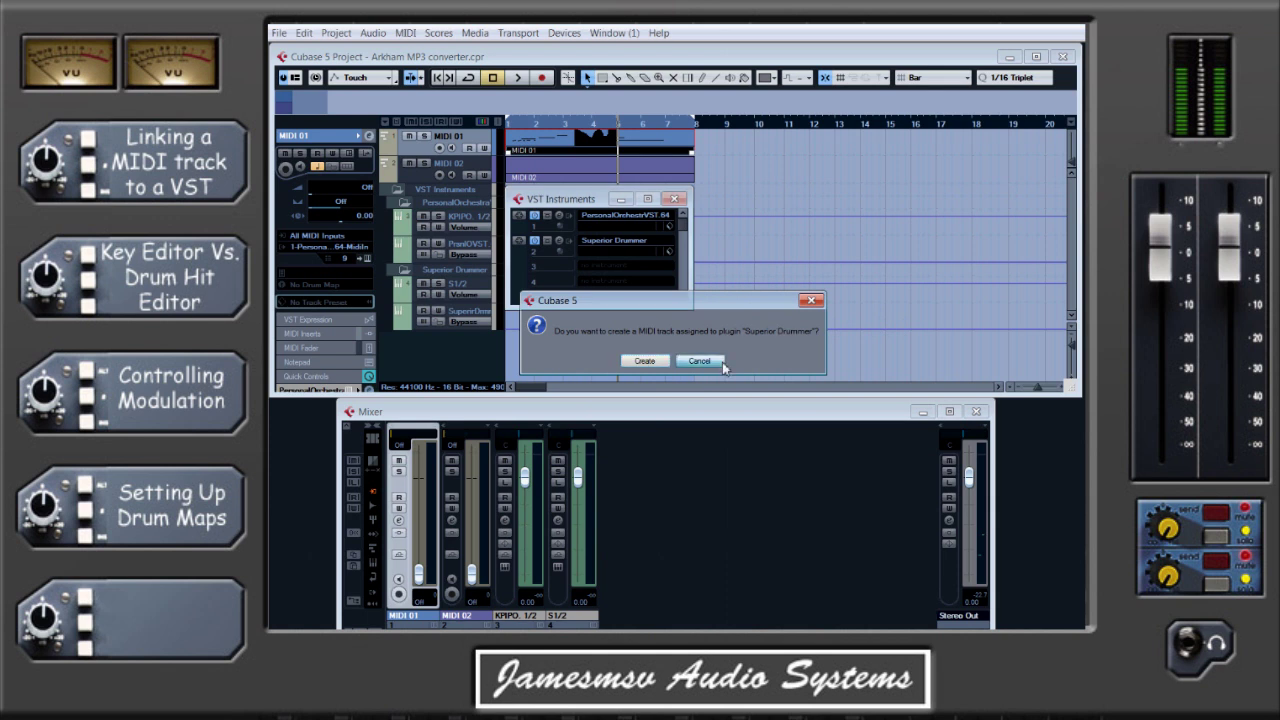
pyautogui.click(969, 127)
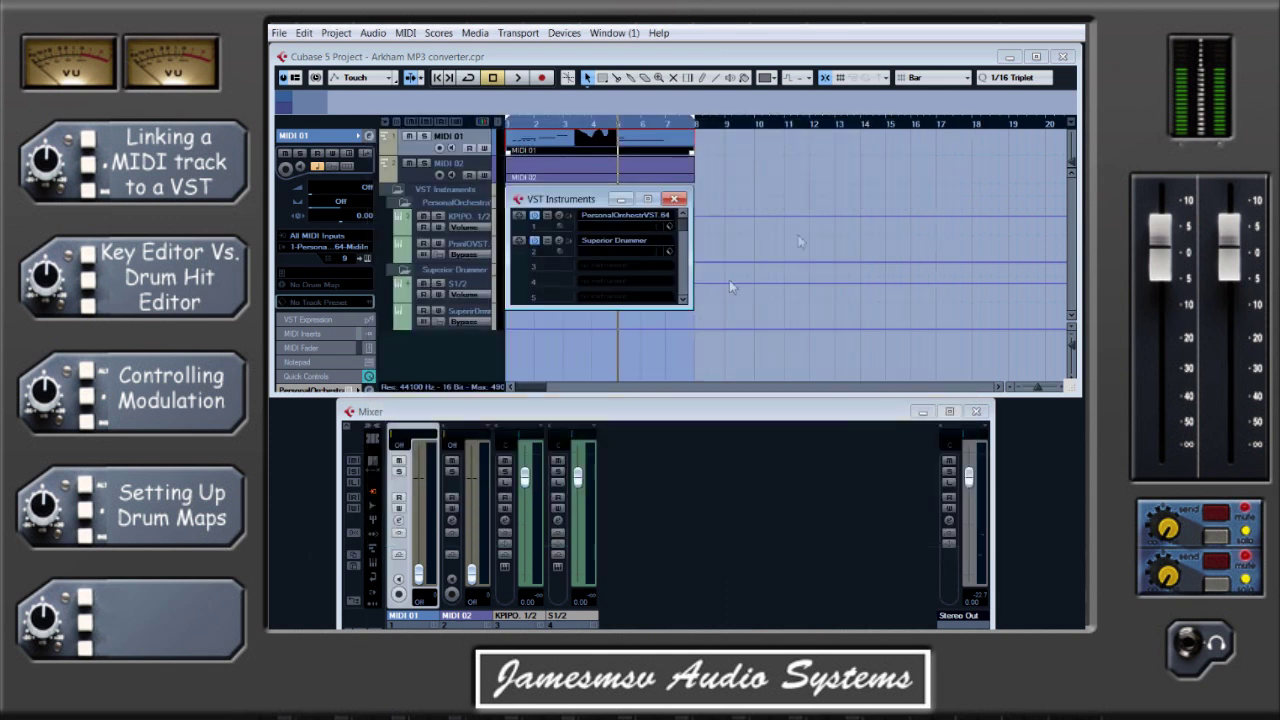
pyautogui.click(677, 201)
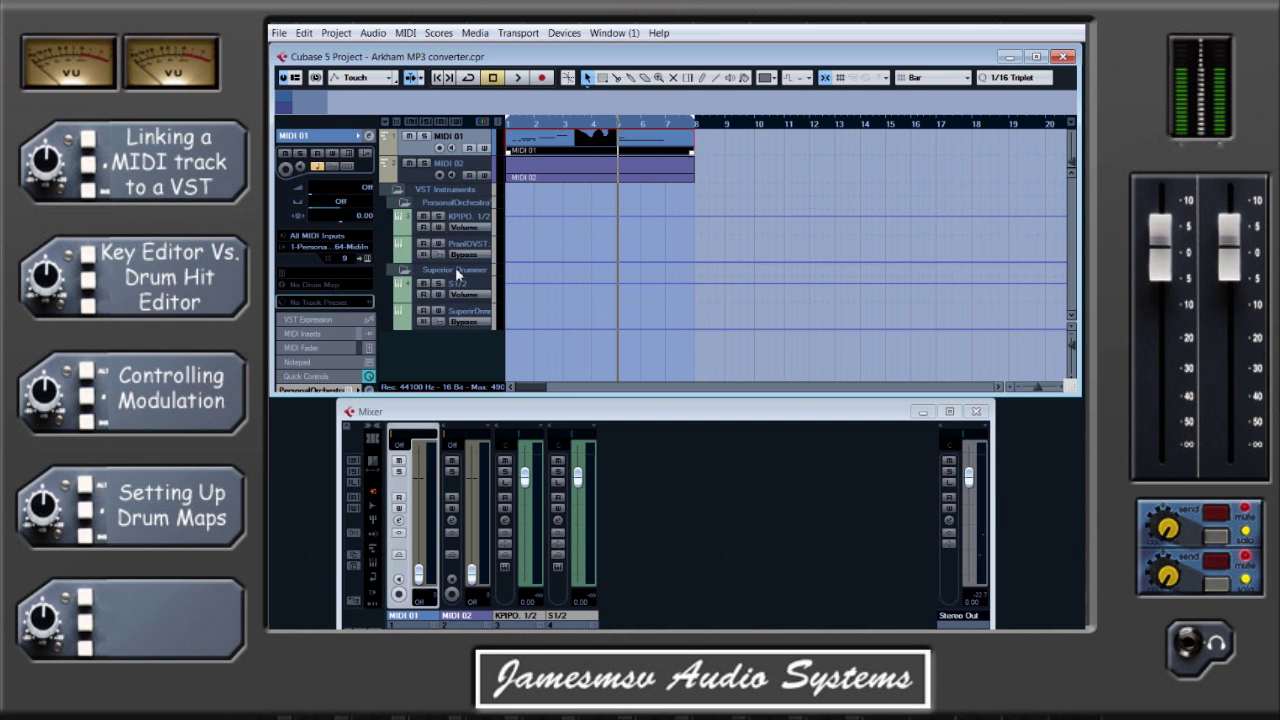
# Route the MIDI 02 track's output to 2 - Superior Drummer - Midi In and set its MIDI channel to 1
pyautogui.click(455, 268)
pyautogui.click(463, 284)
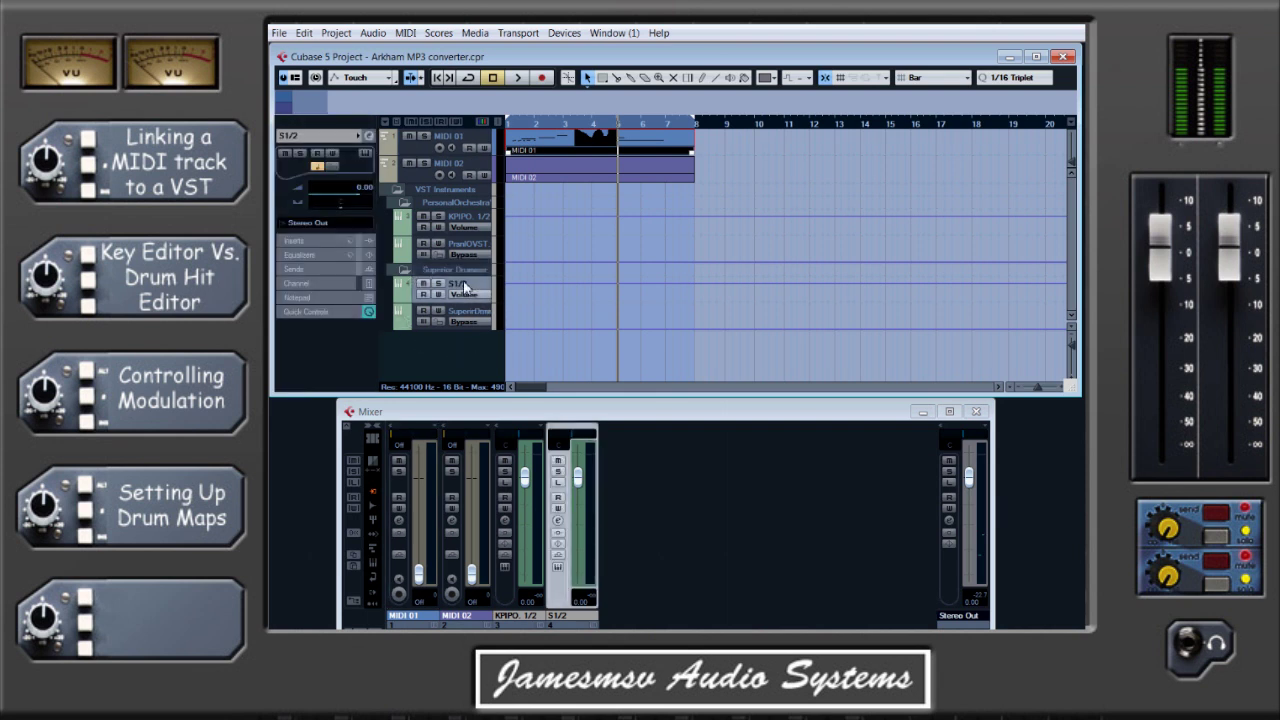
pyautogui.click(541, 177)
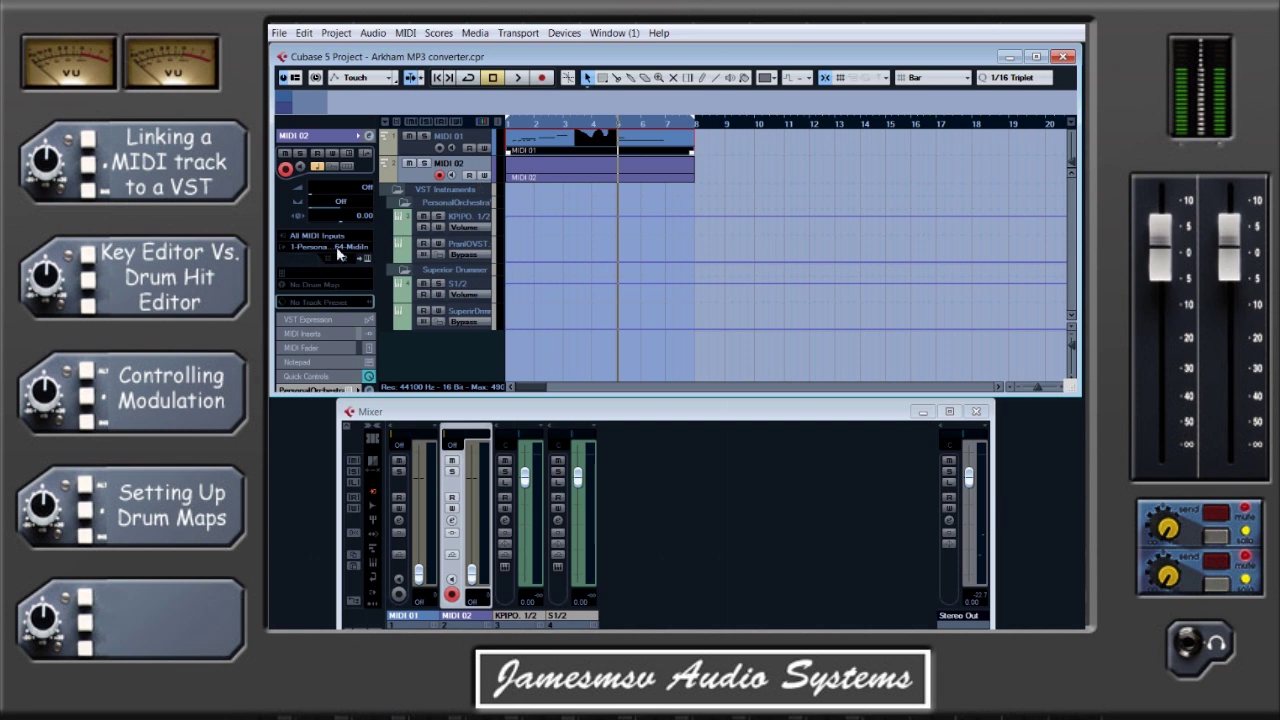
pyautogui.click(337, 249)
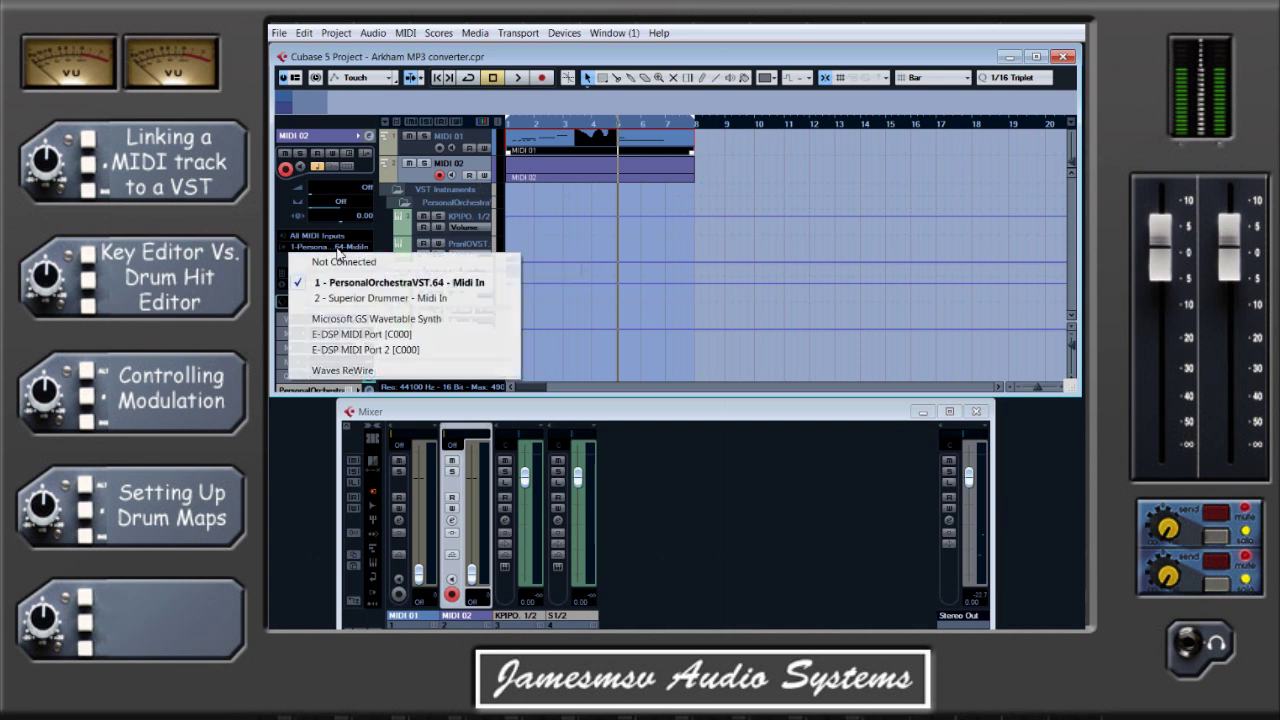
pyautogui.click(470, 299)
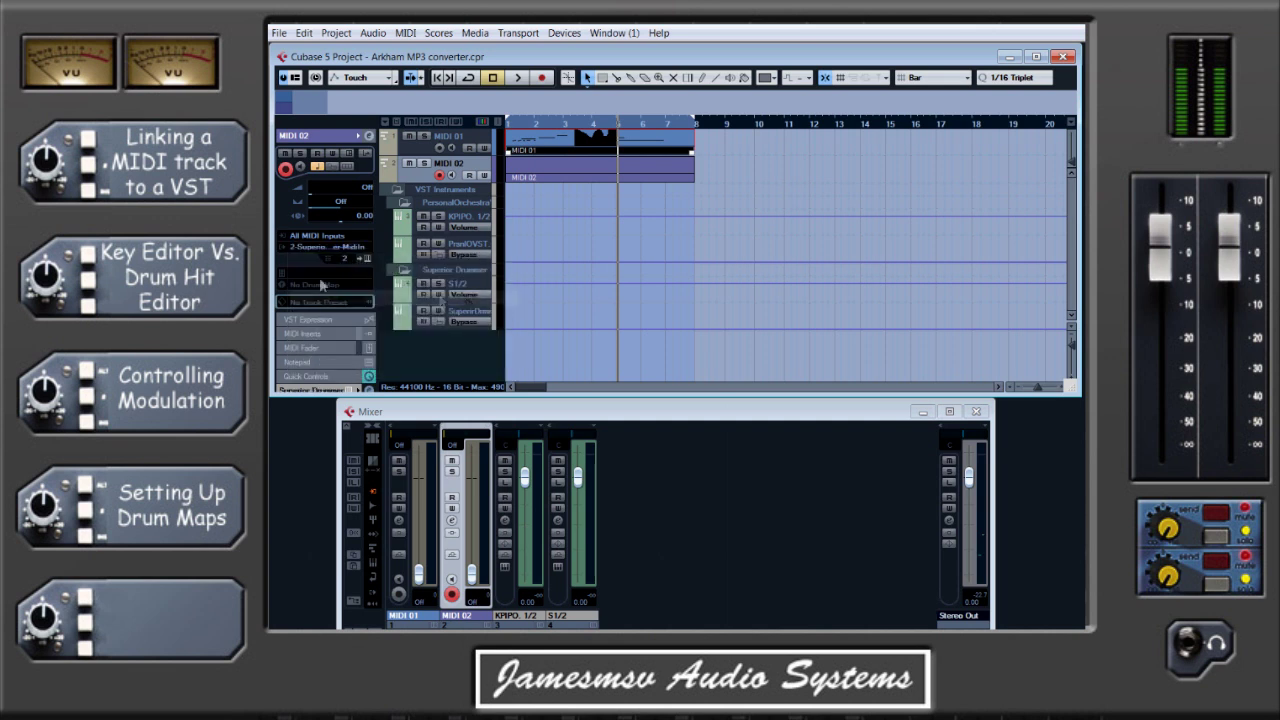
pyautogui.click(346, 258)
pyautogui.click(345, 283)
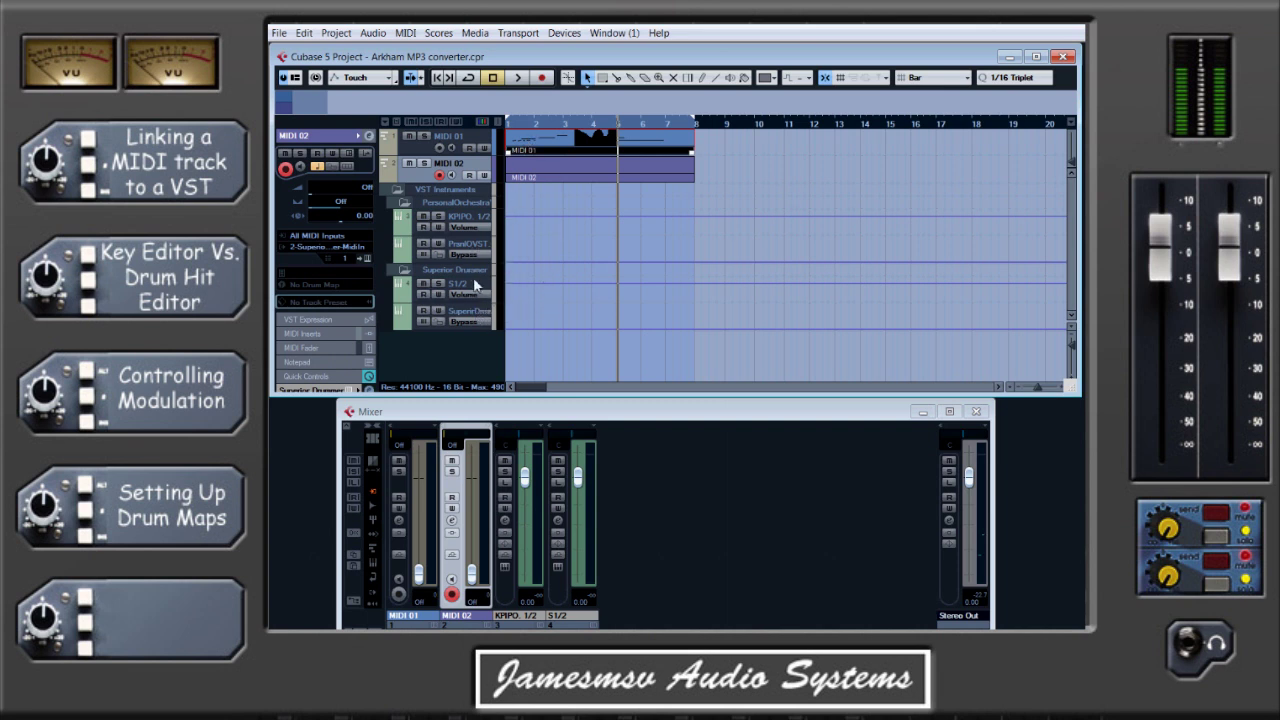
# Open the Superior Drummer instrument from the MIDI 02 track and show its mixer page
pyautogui.click(368, 257)
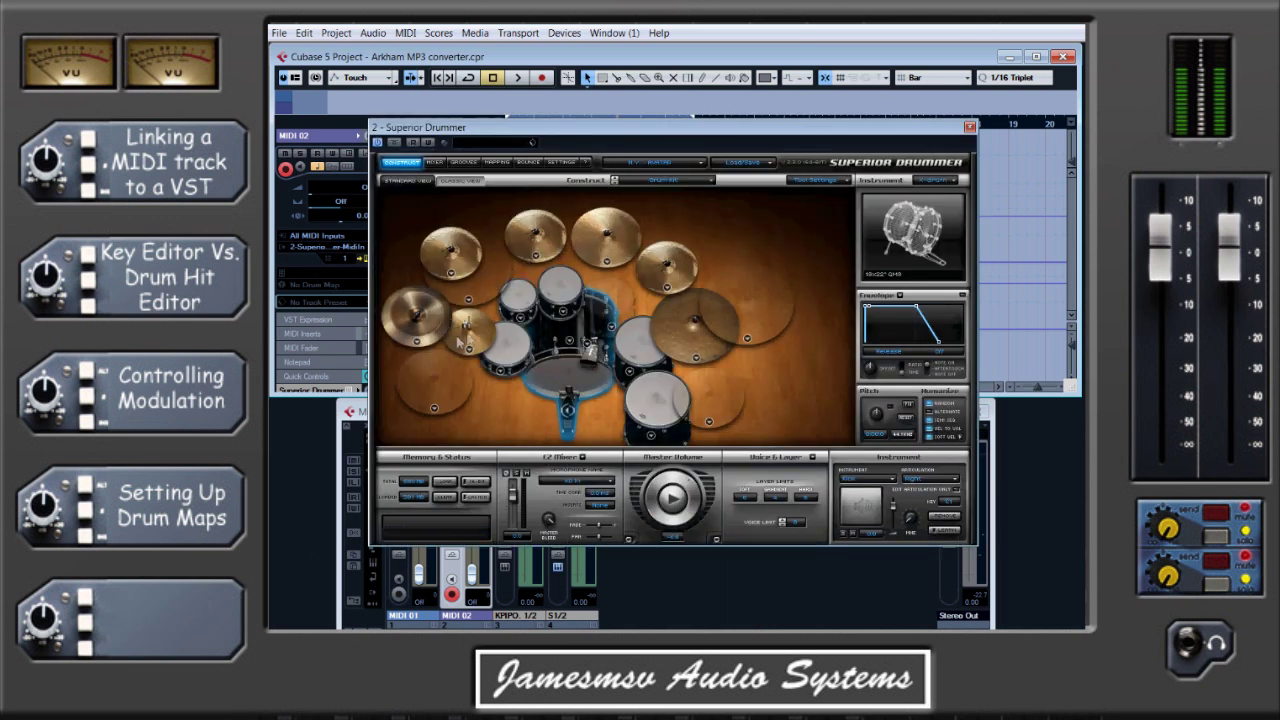
pyautogui.click(436, 163)
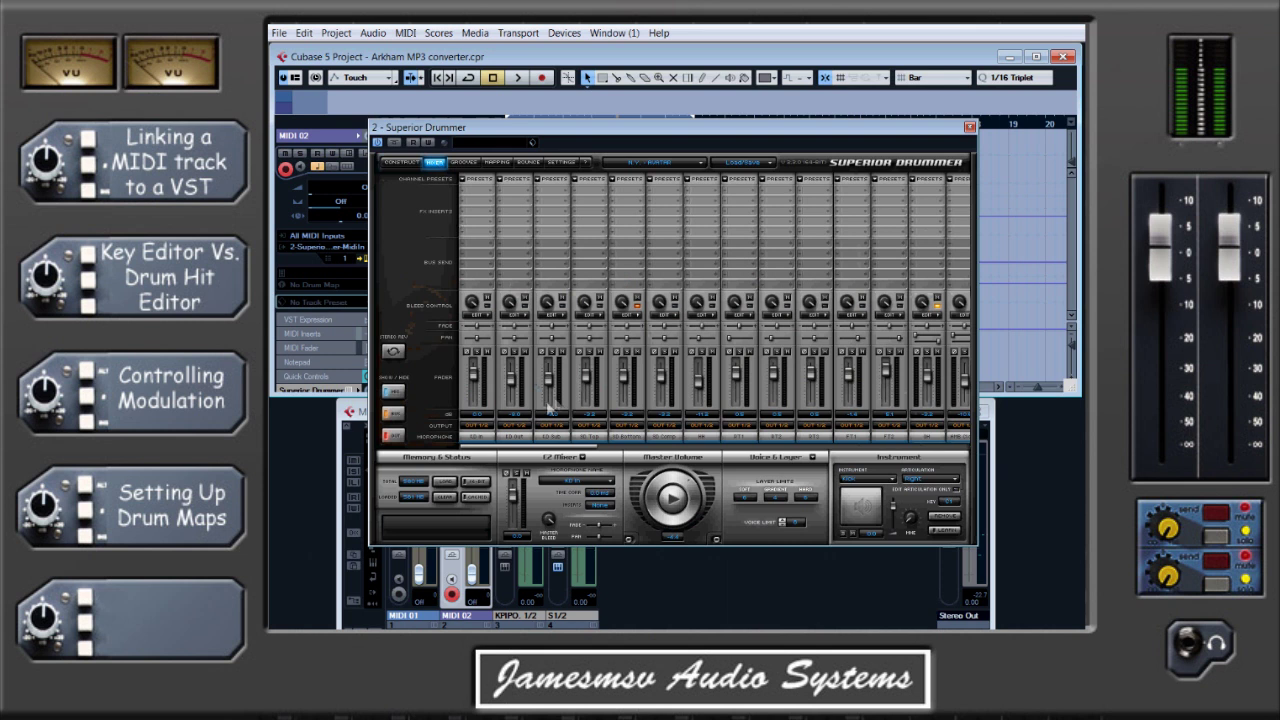
# Set the Superior Drummer mixer's output routing to Multichannel and close the instrument window
pyautogui.moveTo(556, 450); pyautogui.dragTo(705, 450)
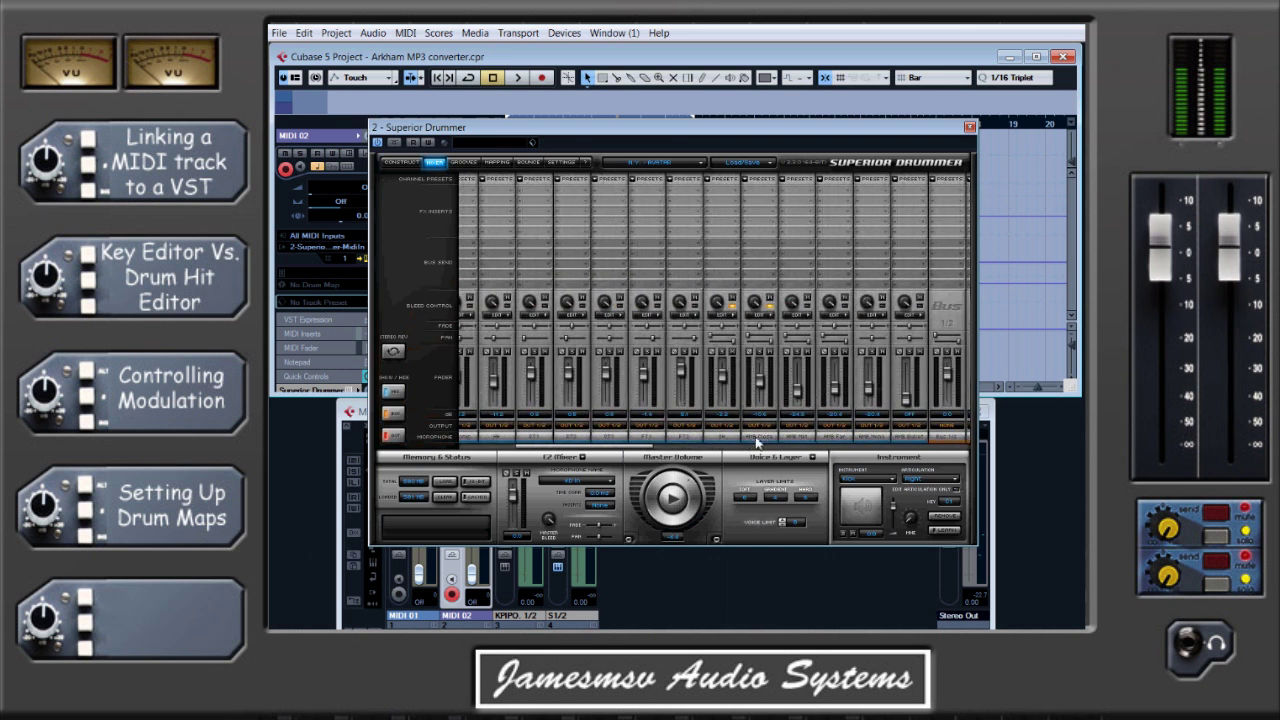
pyautogui.click(766, 432)
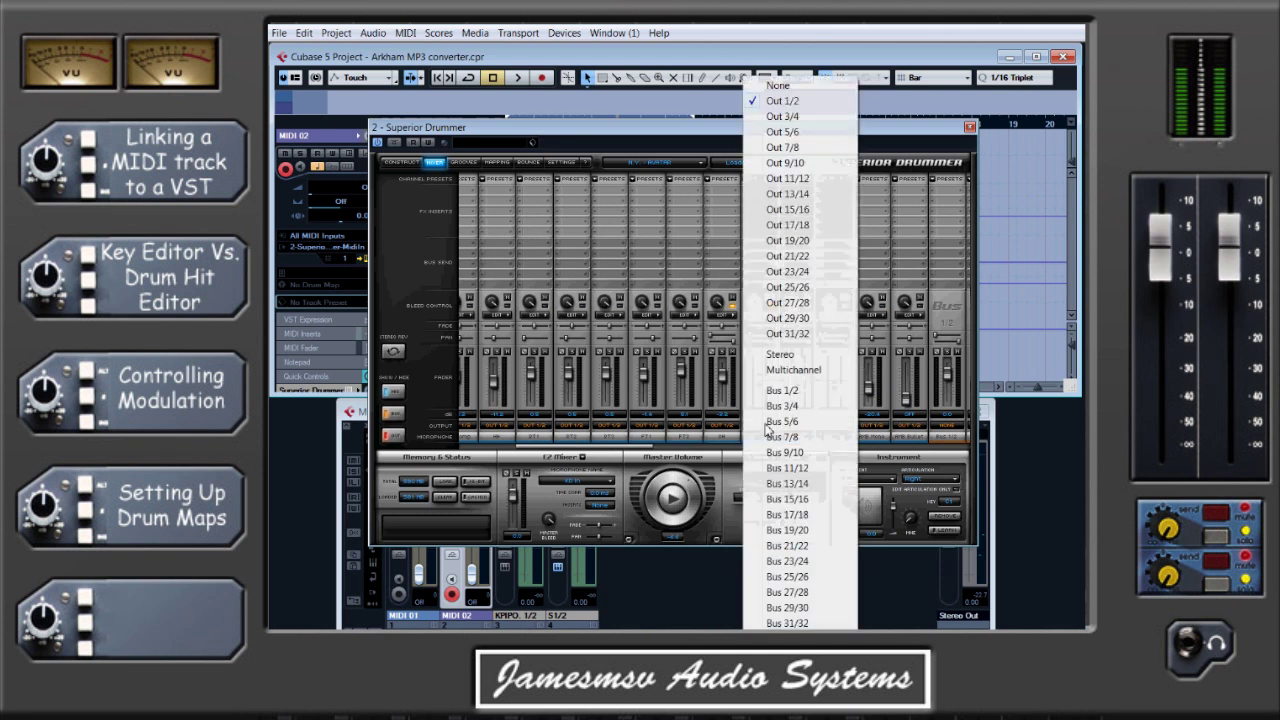
pyautogui.click(800, 370)
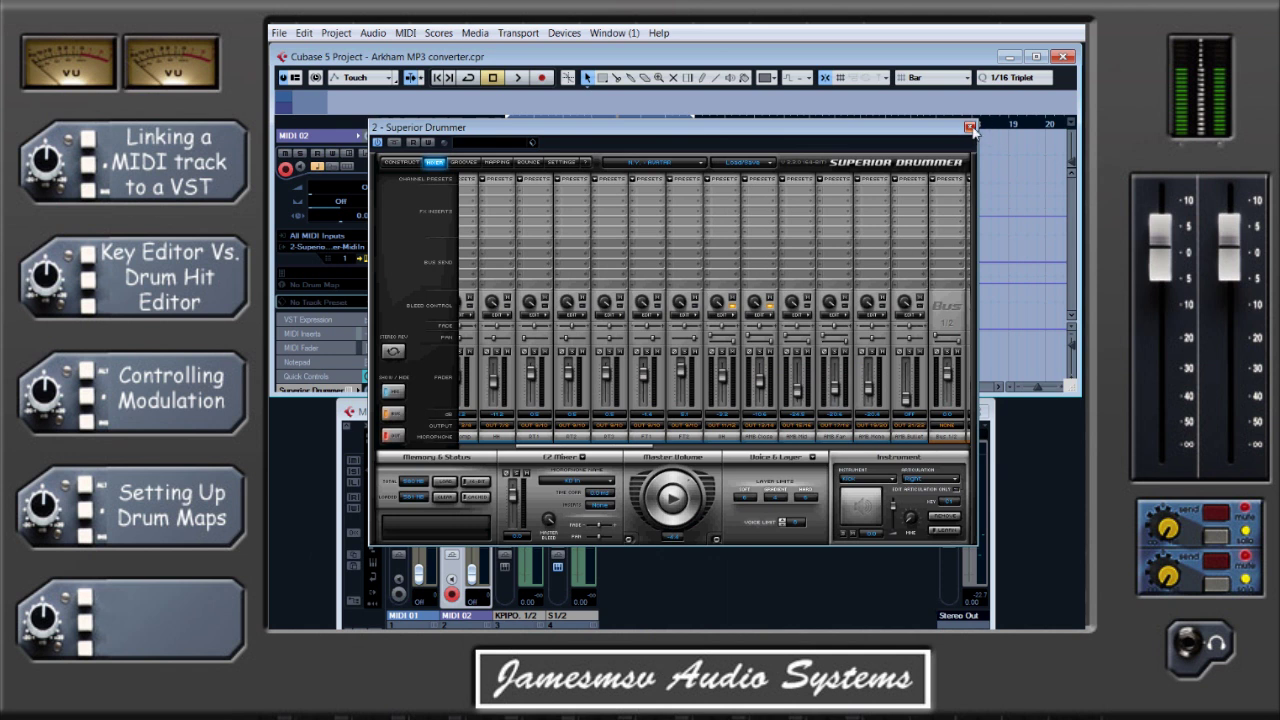
pyautogui.click(969, 127)
# Activate all outputs of Superior Drummer in the VST Instruments rack, check the added mixer channels and close the rack
pyautogui.click(480, 286)
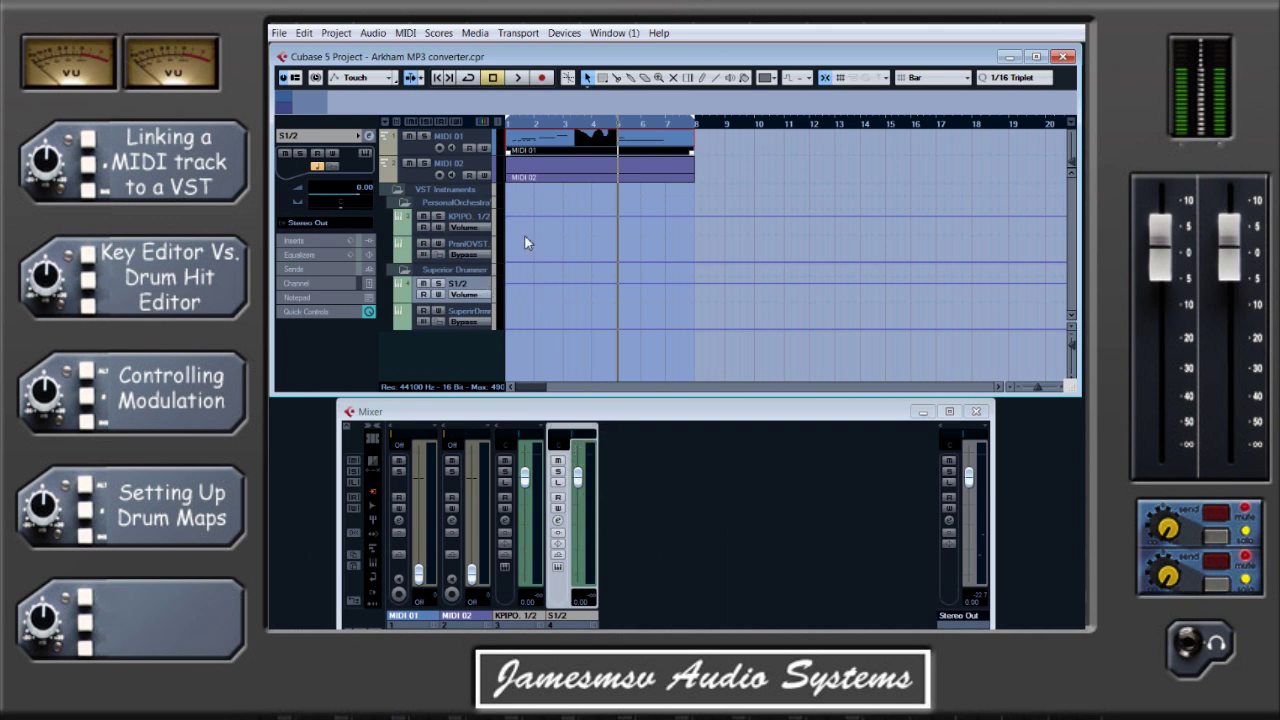
pyautogui.press('F11')
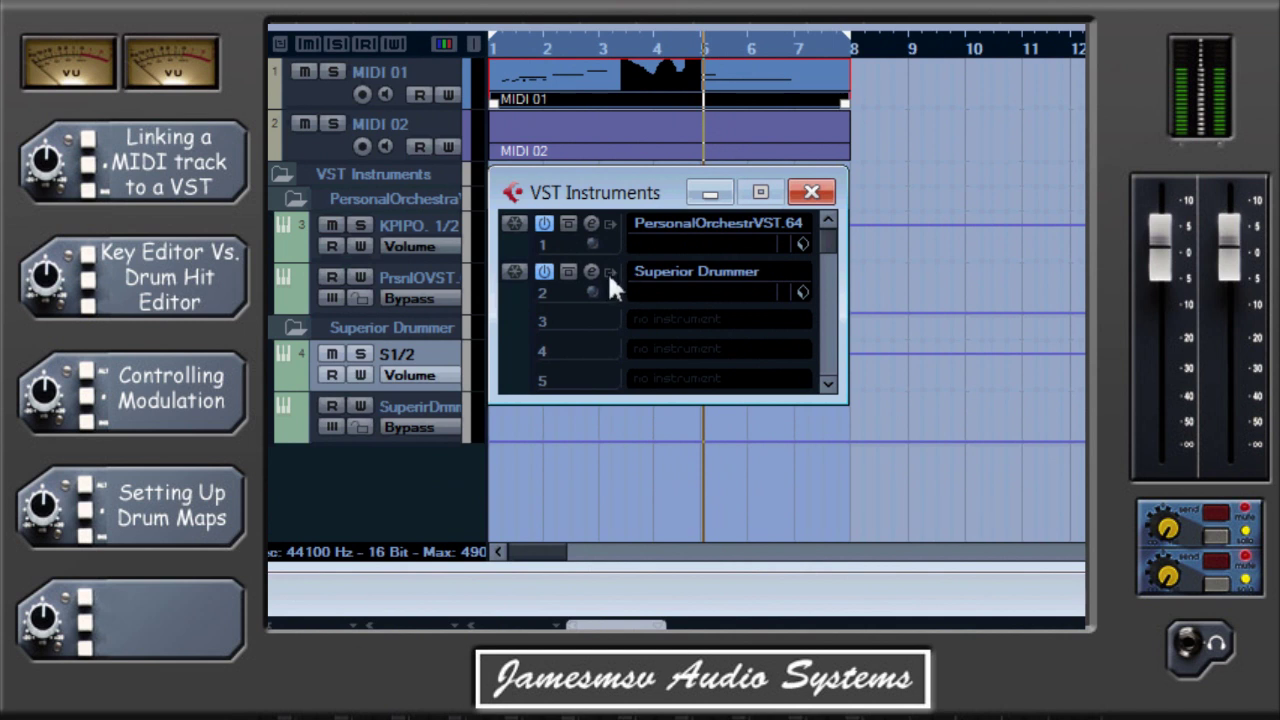
pyautogui.click(611, 271)
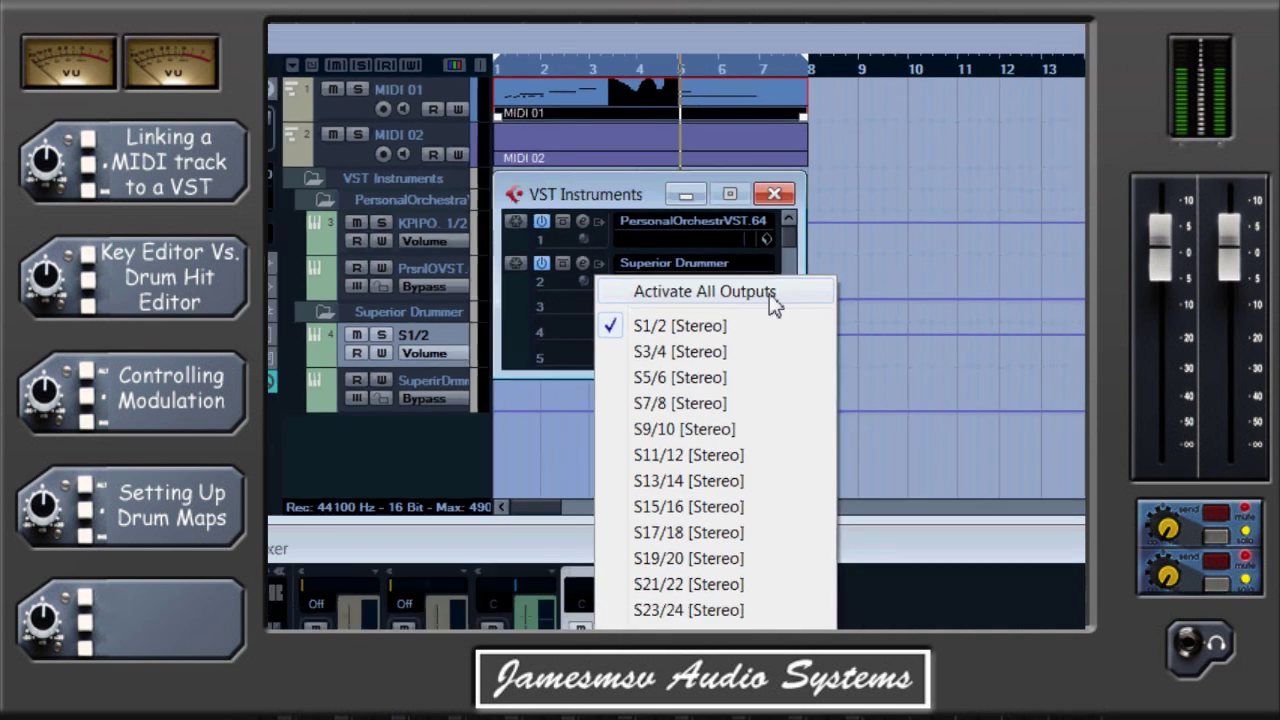
pyautogui.click(770, 304)
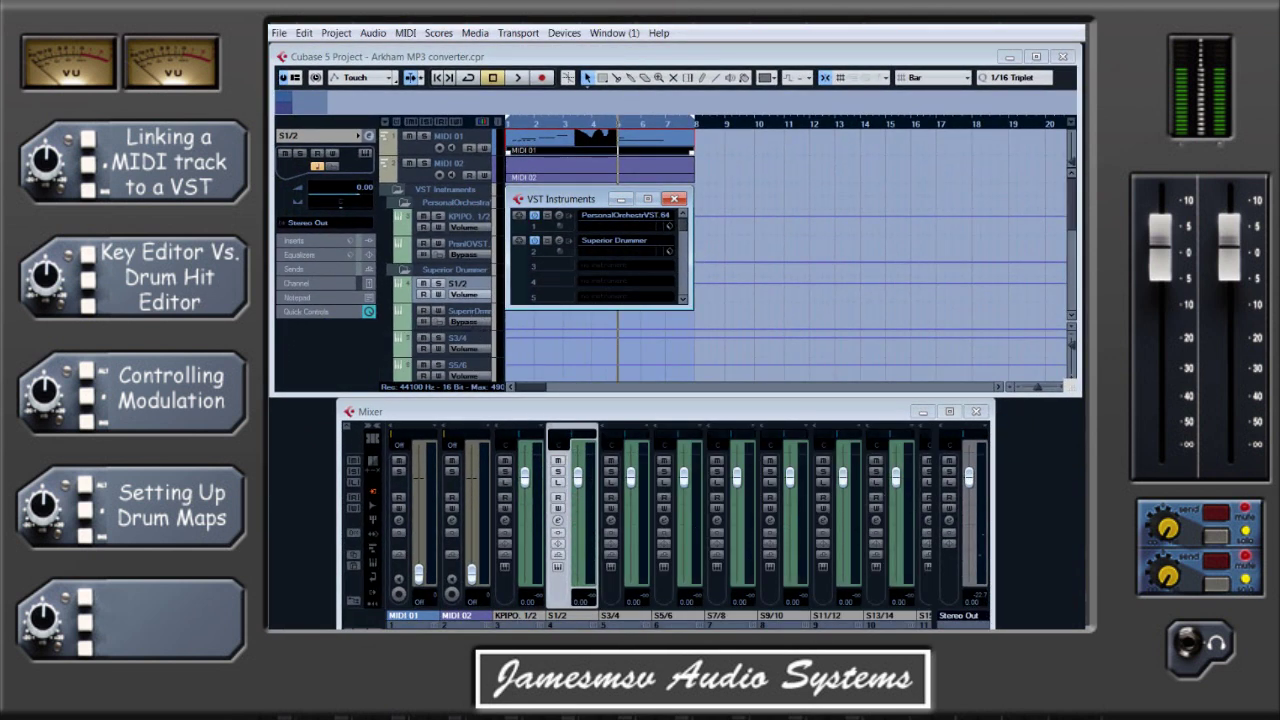
pyautogui.click(586, 617)
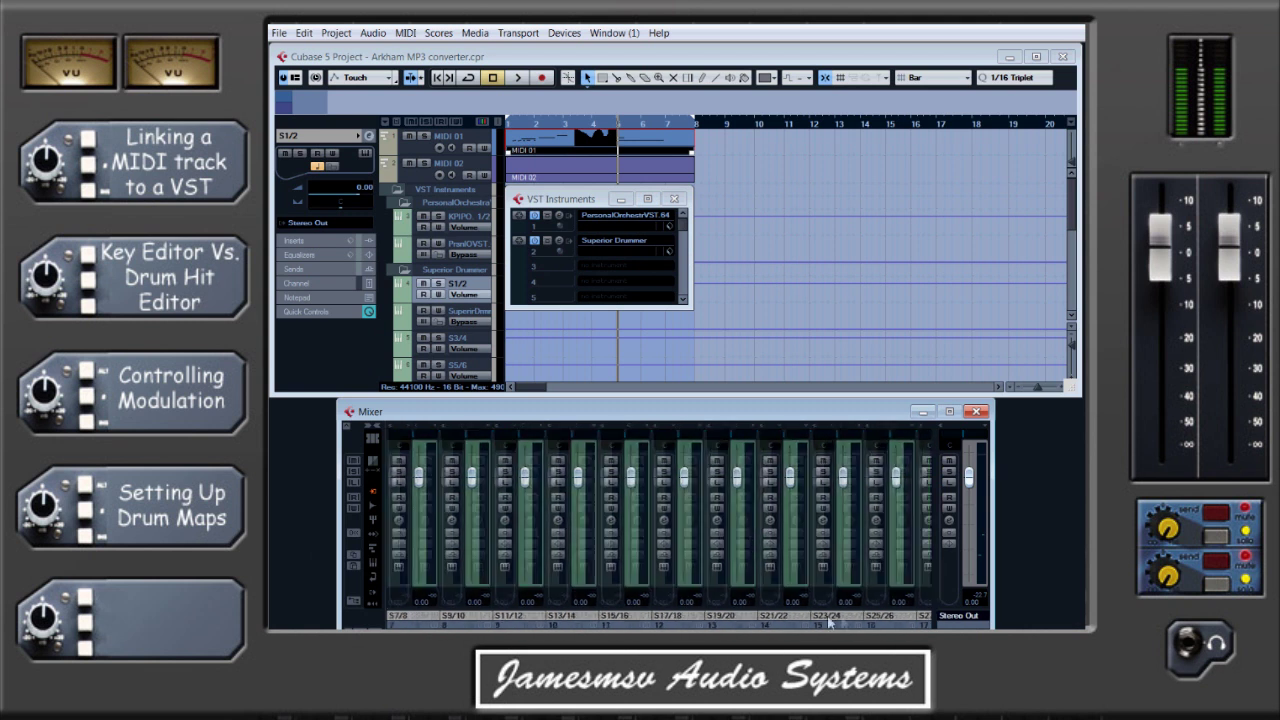
pyautogui.click(674, 198)
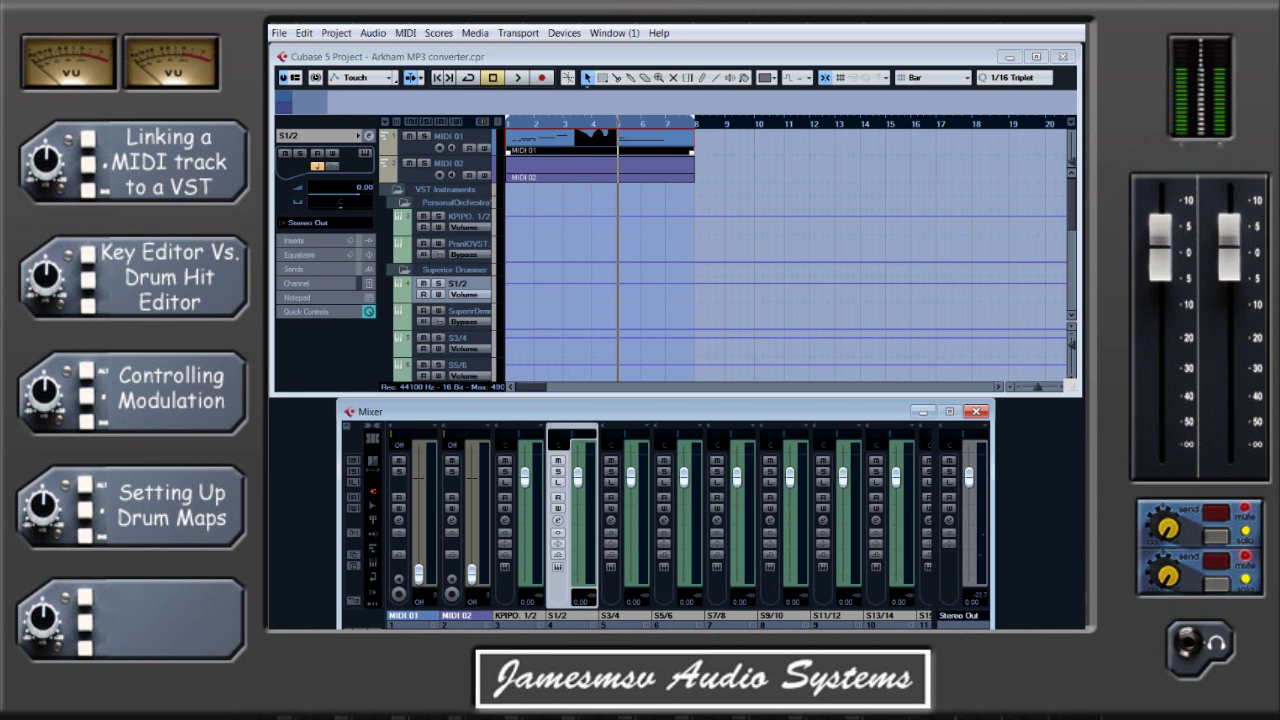
# Rename mixer channel S17/18 as DRUM1 and channel S19/20 as KICK
pyautogui.hscroll(5, 788, 627)
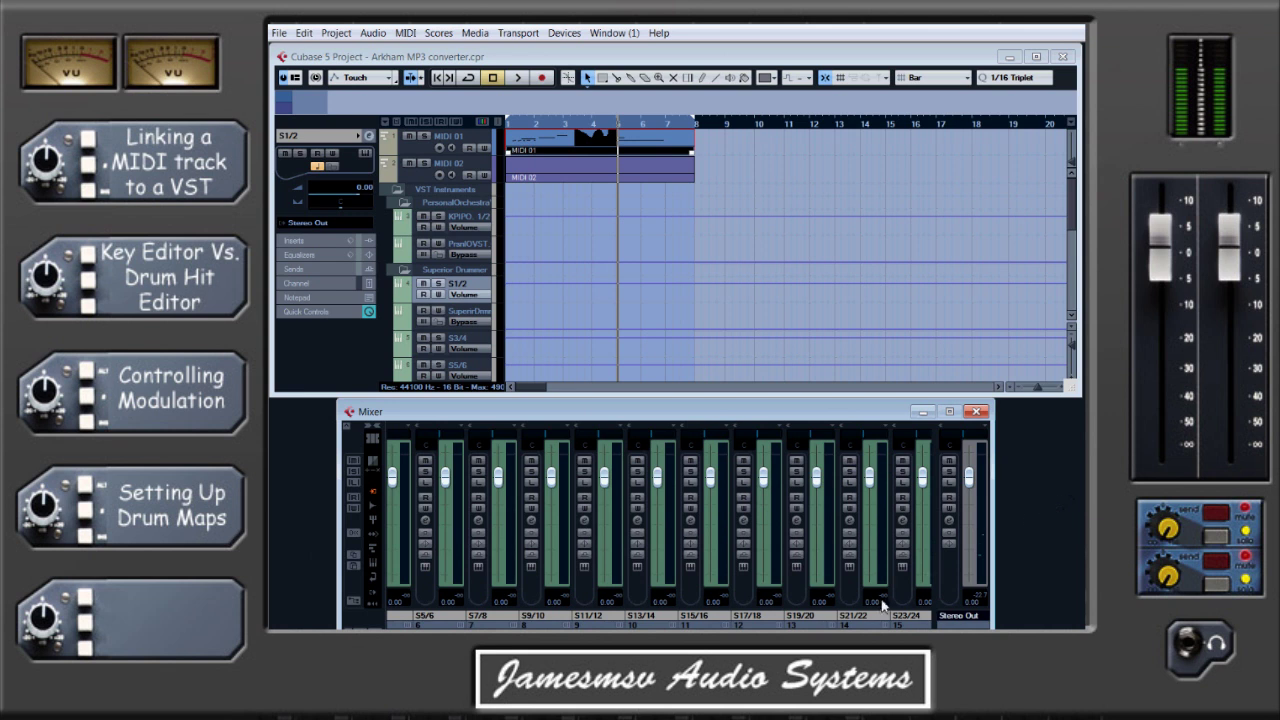
pyautogui.doubleClick(759, 617)
pyautogui.write('DRUM1')
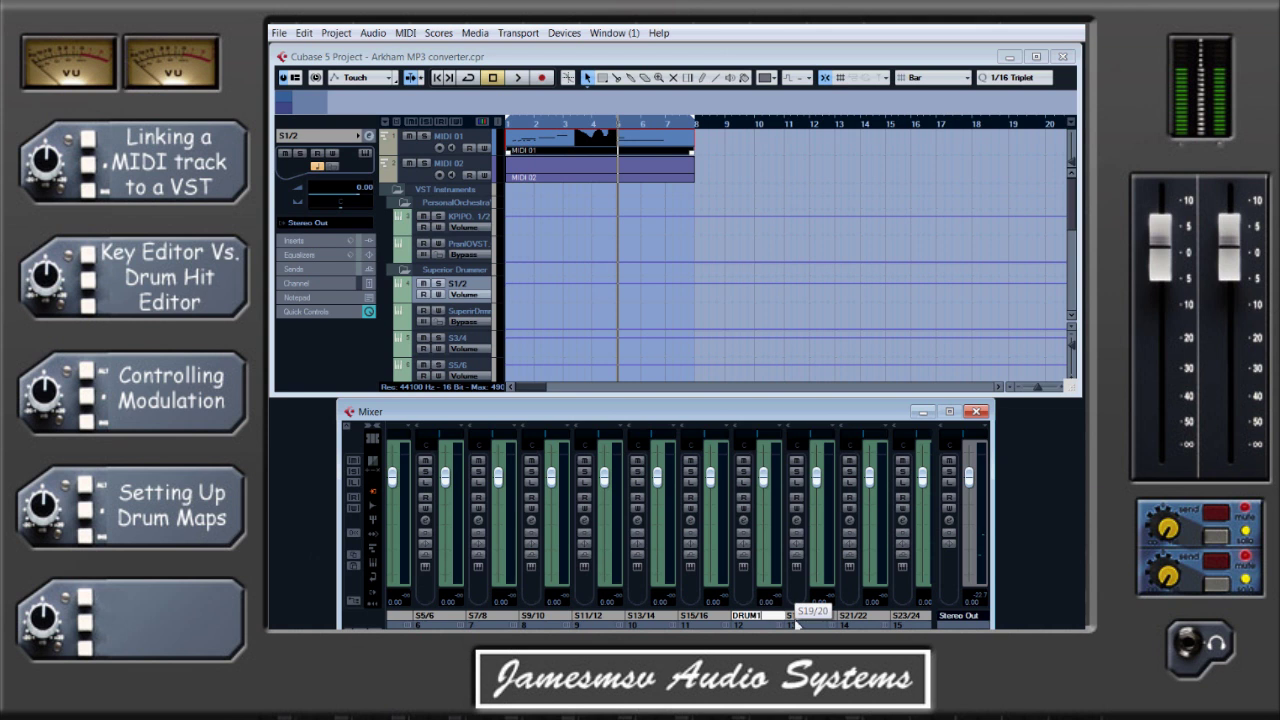
pyautogui.click(799, 618)
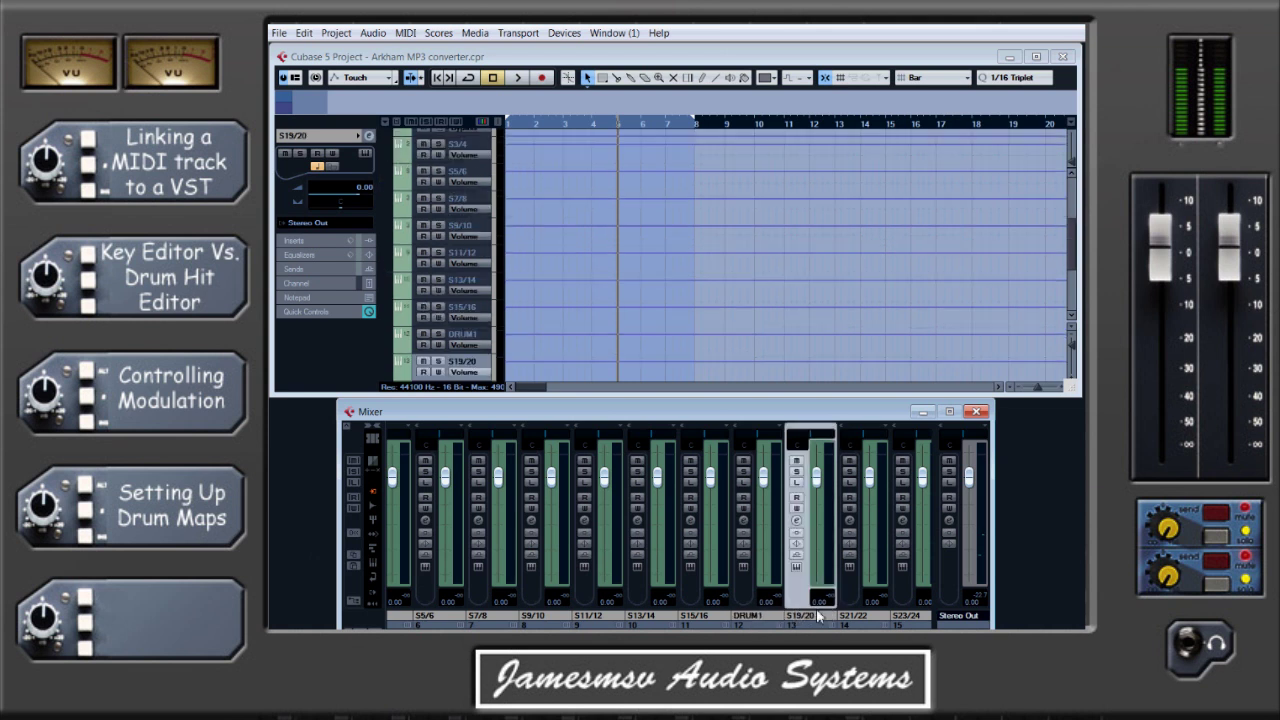
pyautogui.doubleClick(812, 618)
pyautogui.write('KICK')
pyautogui.press('Return')
# View the empty MIDI 02 part in the Key Editor and the Drum Editor, and close both
pyautogui.click(570, 162)
pyautogui.doubleClick(580, 169)
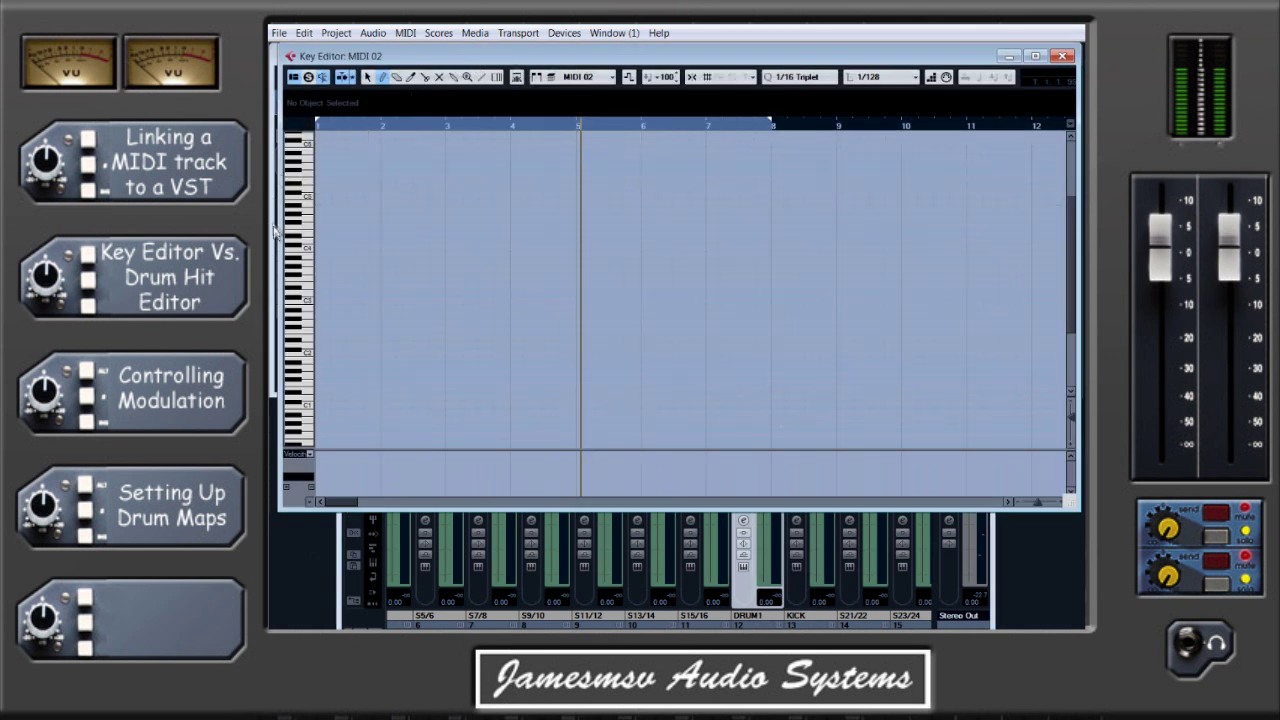
pyautogui.click(405, 33)
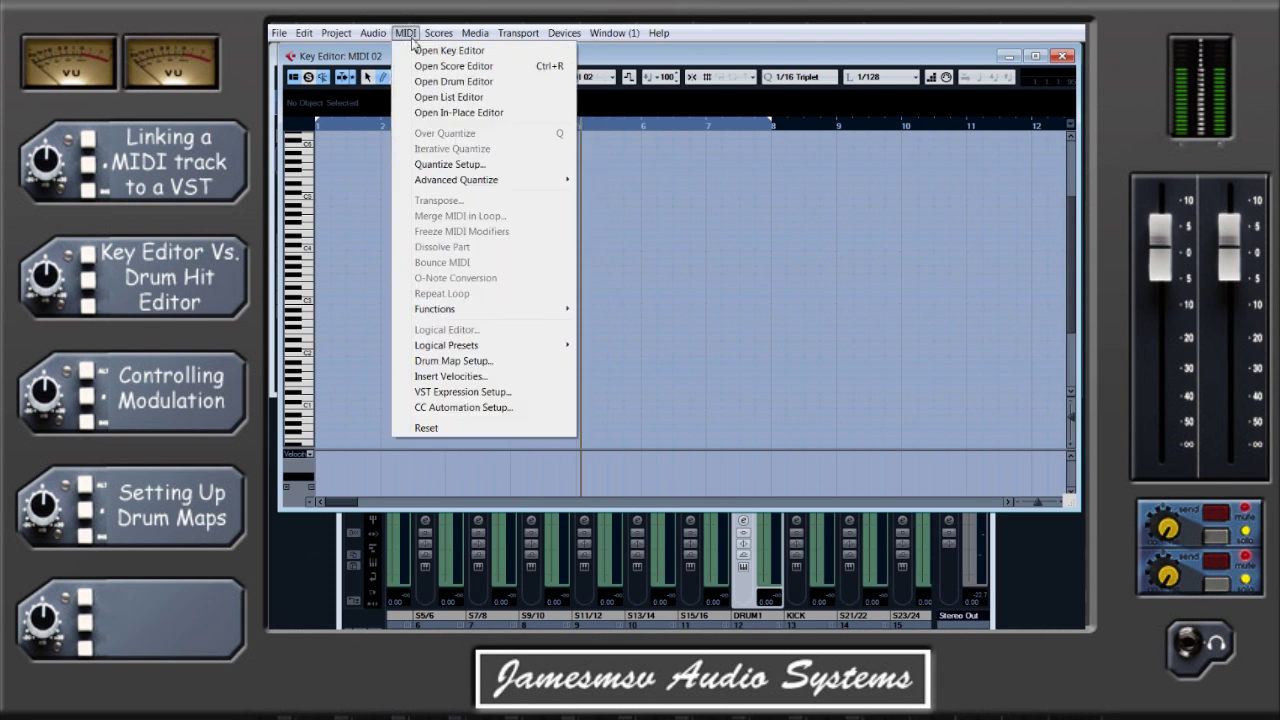
pyautogui.click(468, 82)
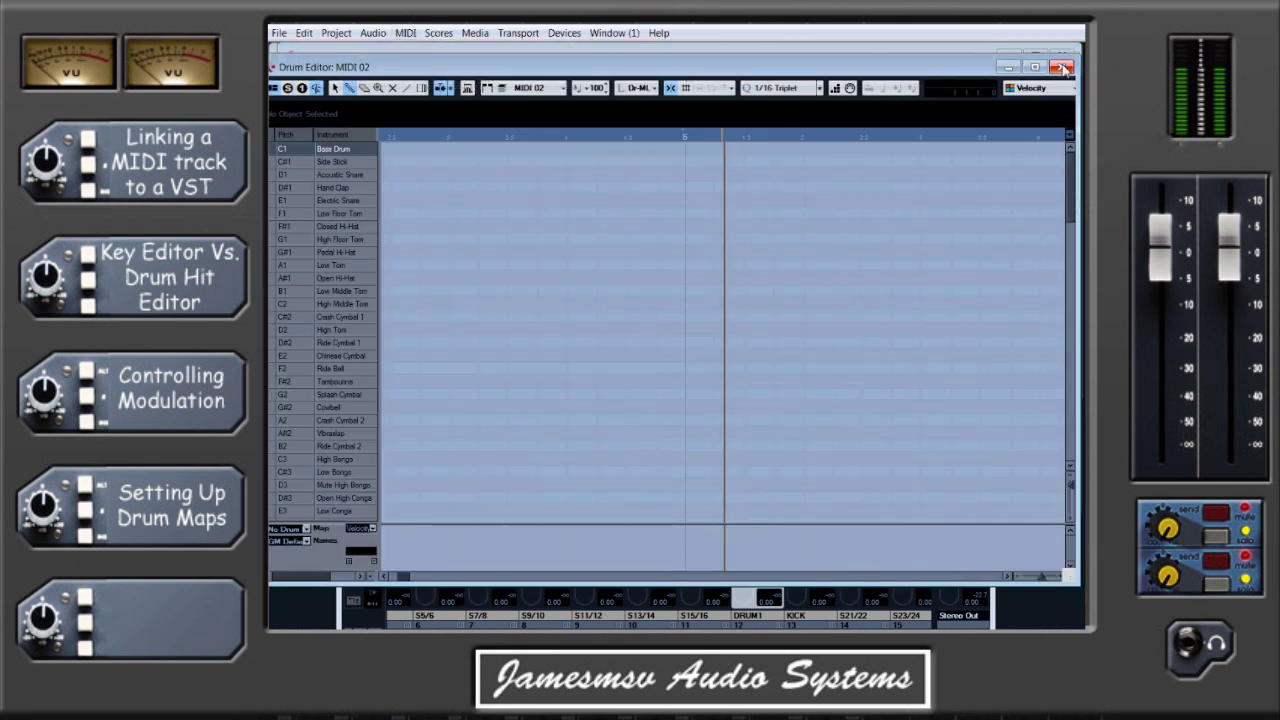
pyautogui.click(1064, 68)
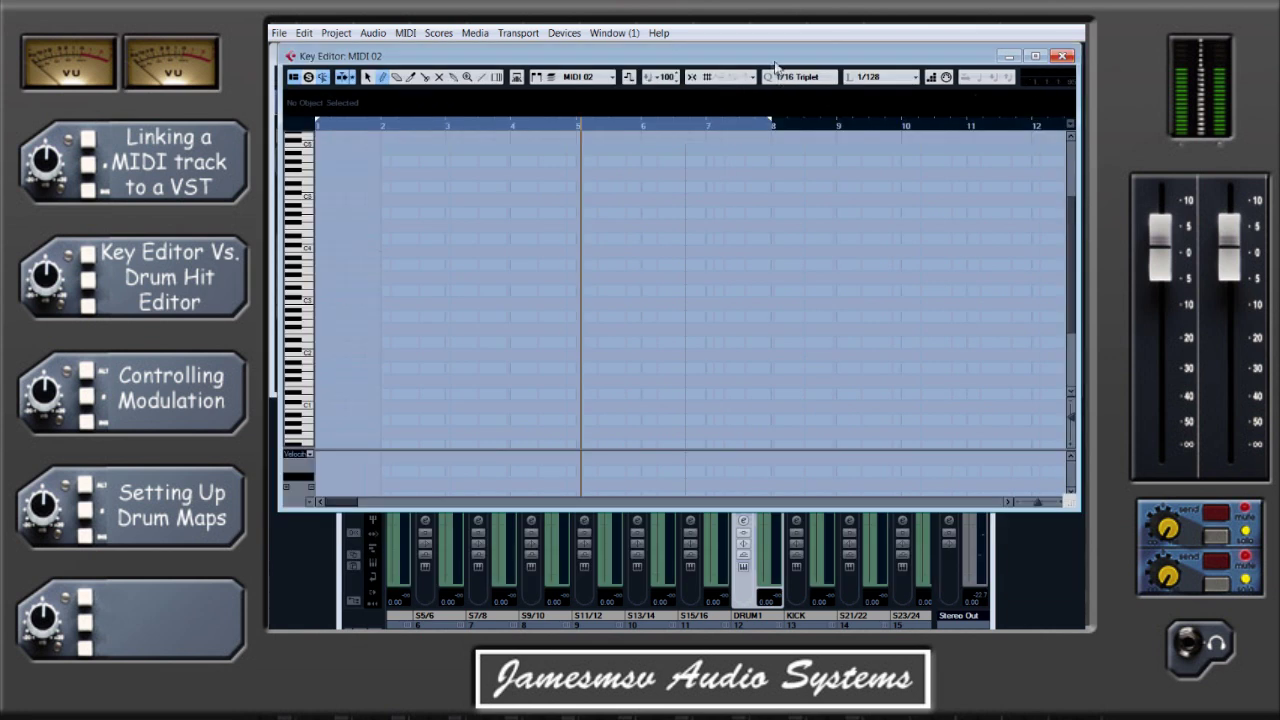
pyautogui.click(1064, 56)
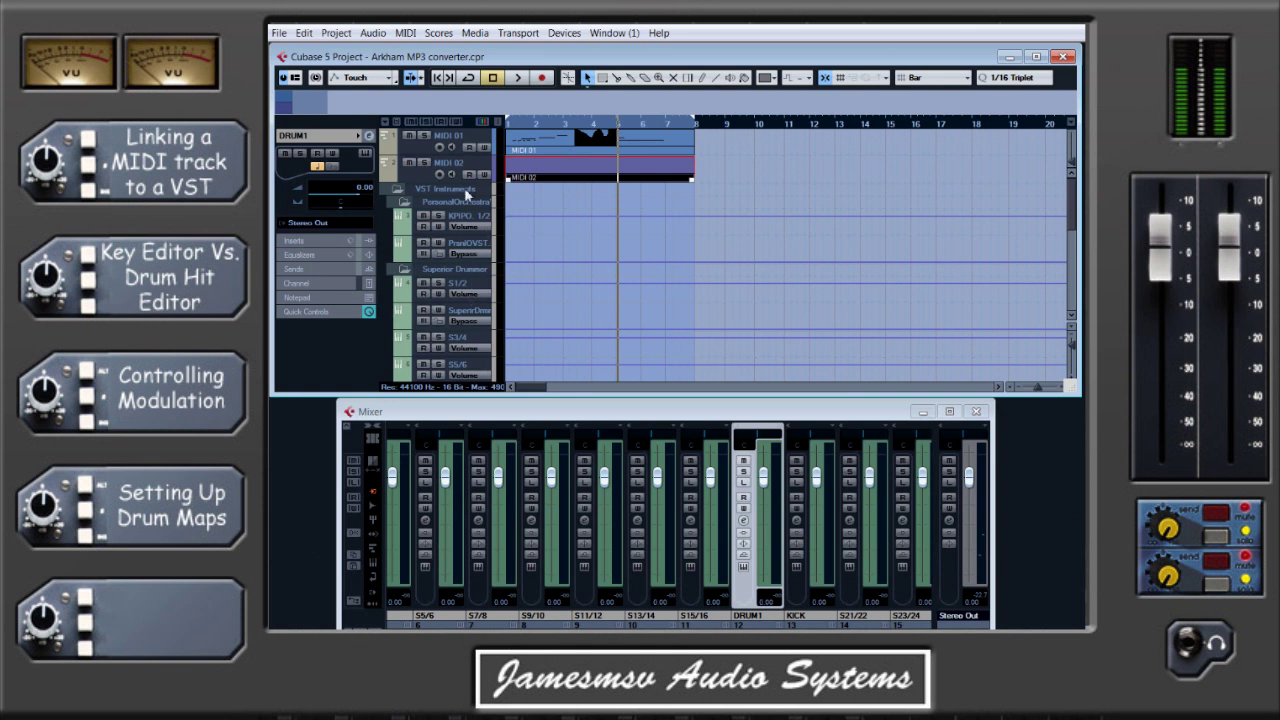
# Open Superior Drummer from the MIDI 02 track, show its Grooves page and move the window below the MIDI tracks
pyautogui.click(450, 163)
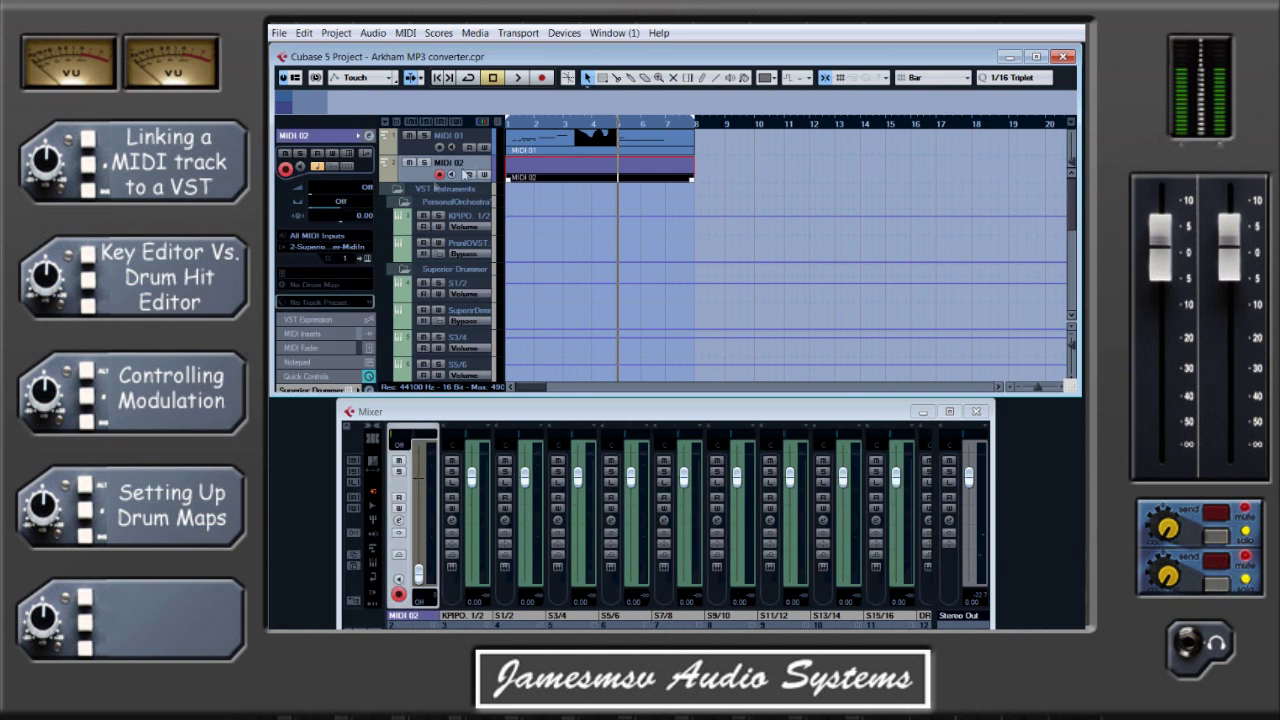
pyautogui.click(369, 247)
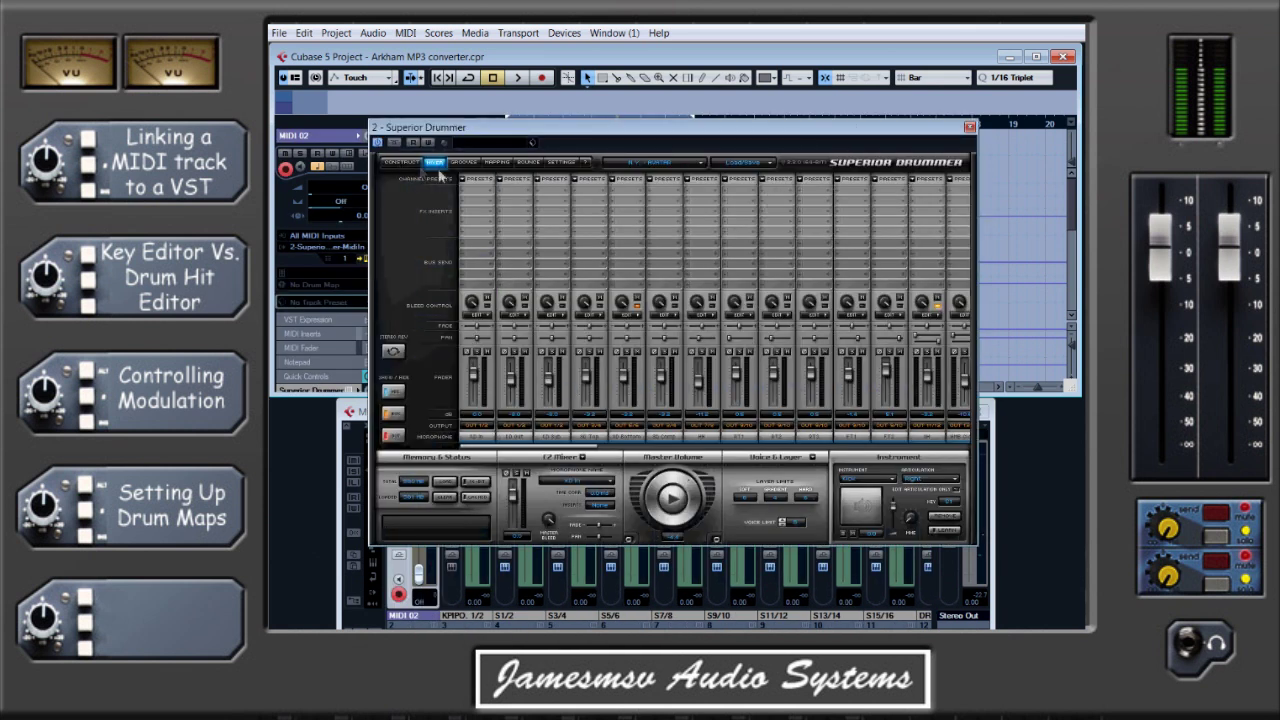
pyautogui.click(473, 163)
pyautogui.moveTo(594, 128); pyautogui.dragTo(579, 251)
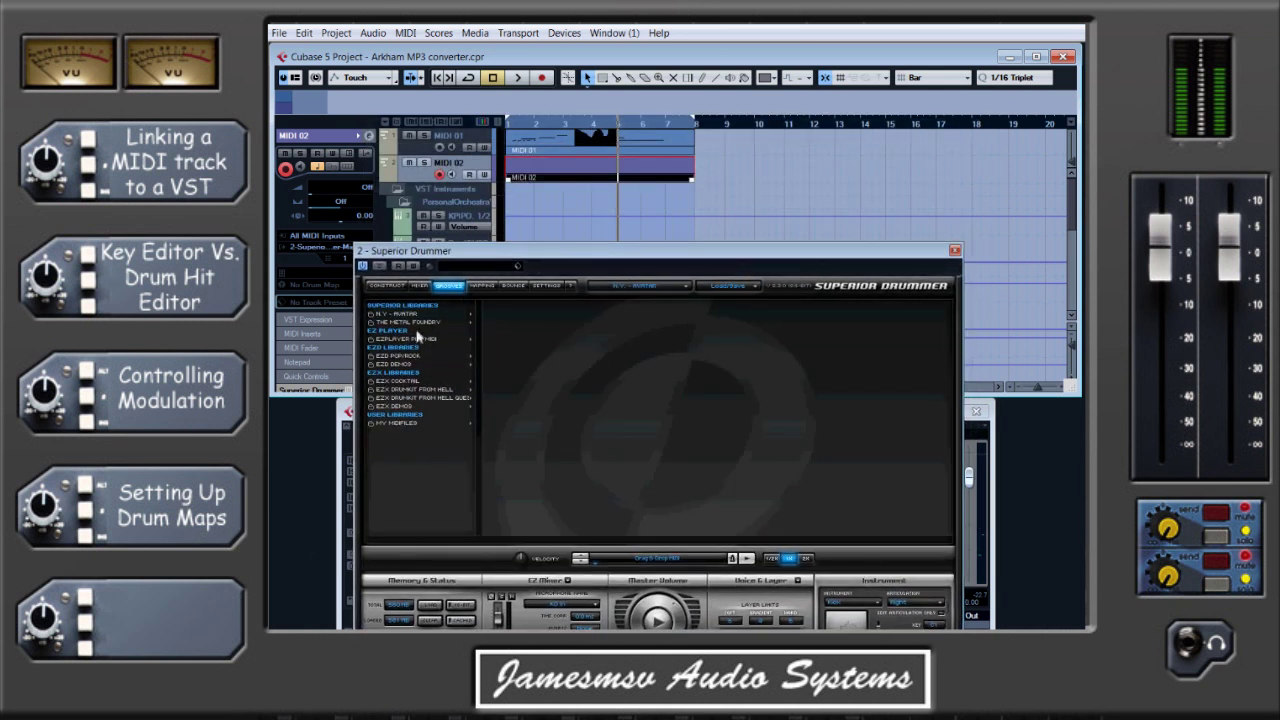
# Place Variation 05 from The Metal Foundry, Gene Hoglan Straight 4/4, Song 02 Intro Fills on MIDI 02 at bar 2
pyautogui.click(418, 339)
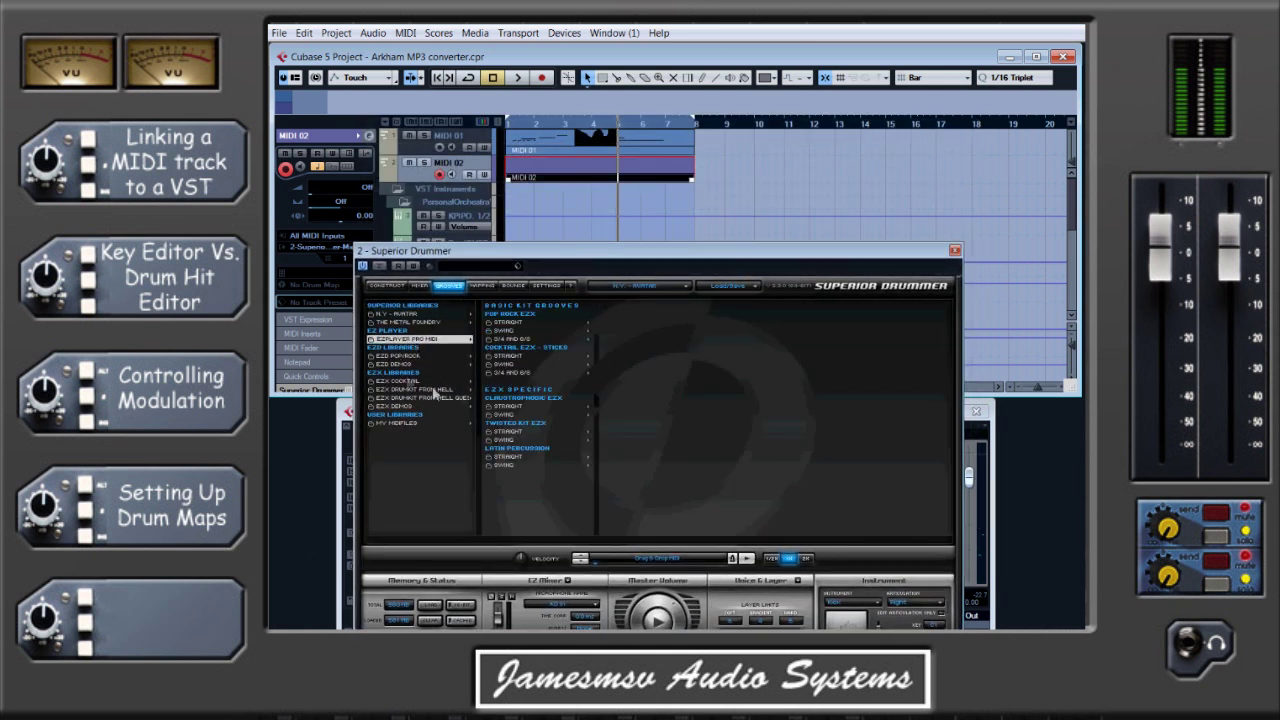
pyautogui.click(426, 323)
pyautogui.click(529, 348)
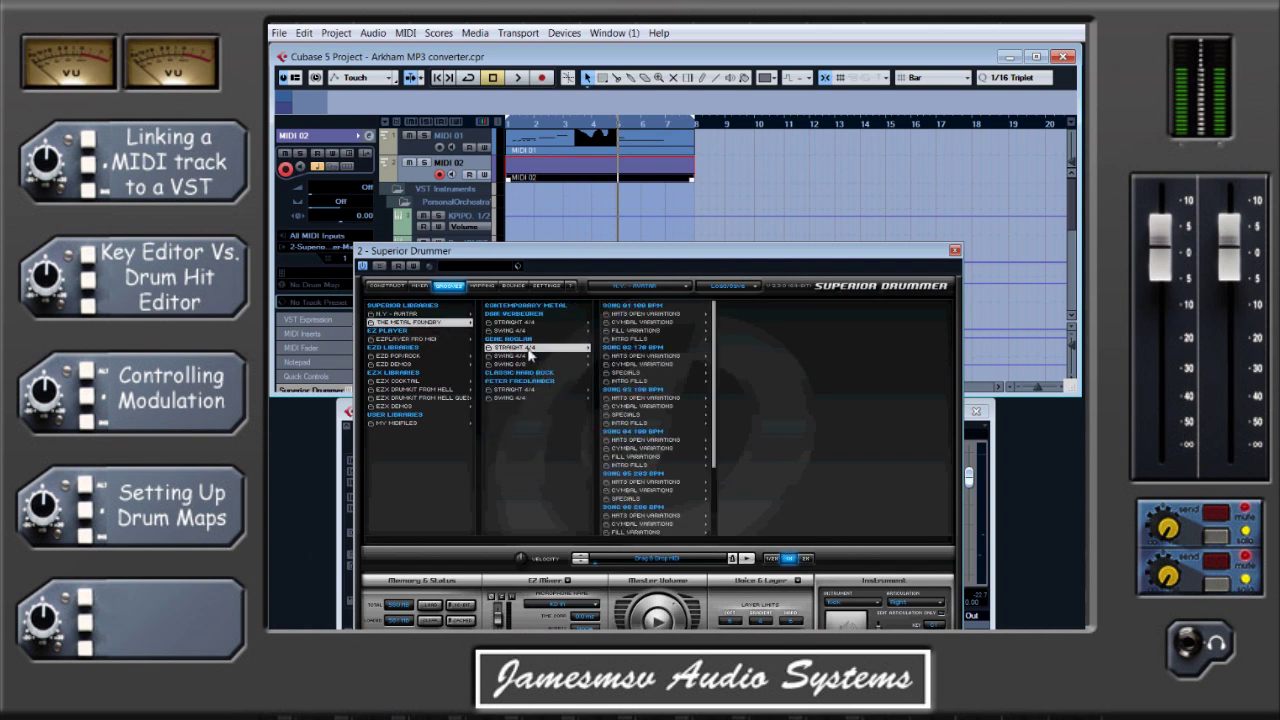
pyautogui.click(645, 381)
pyautogui.click(745, 339)
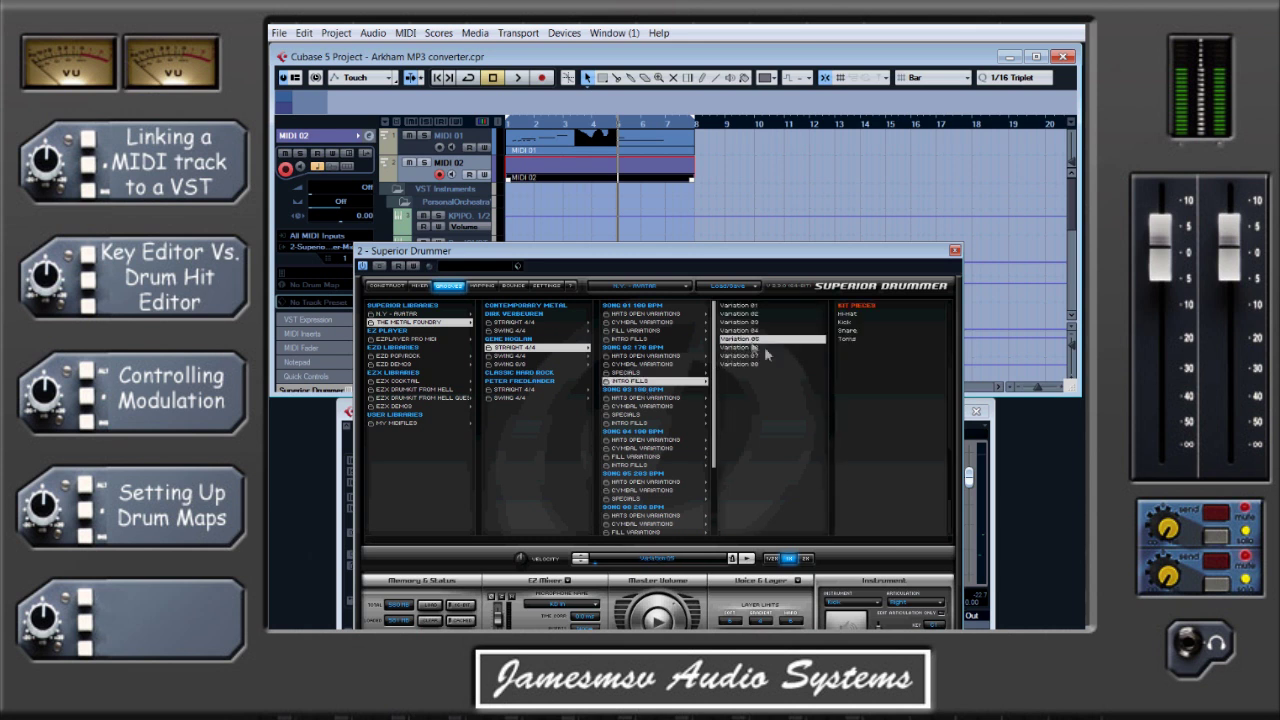
pyautogui.moveTo(736, 326); pyautogui.dragTo(522, 178)
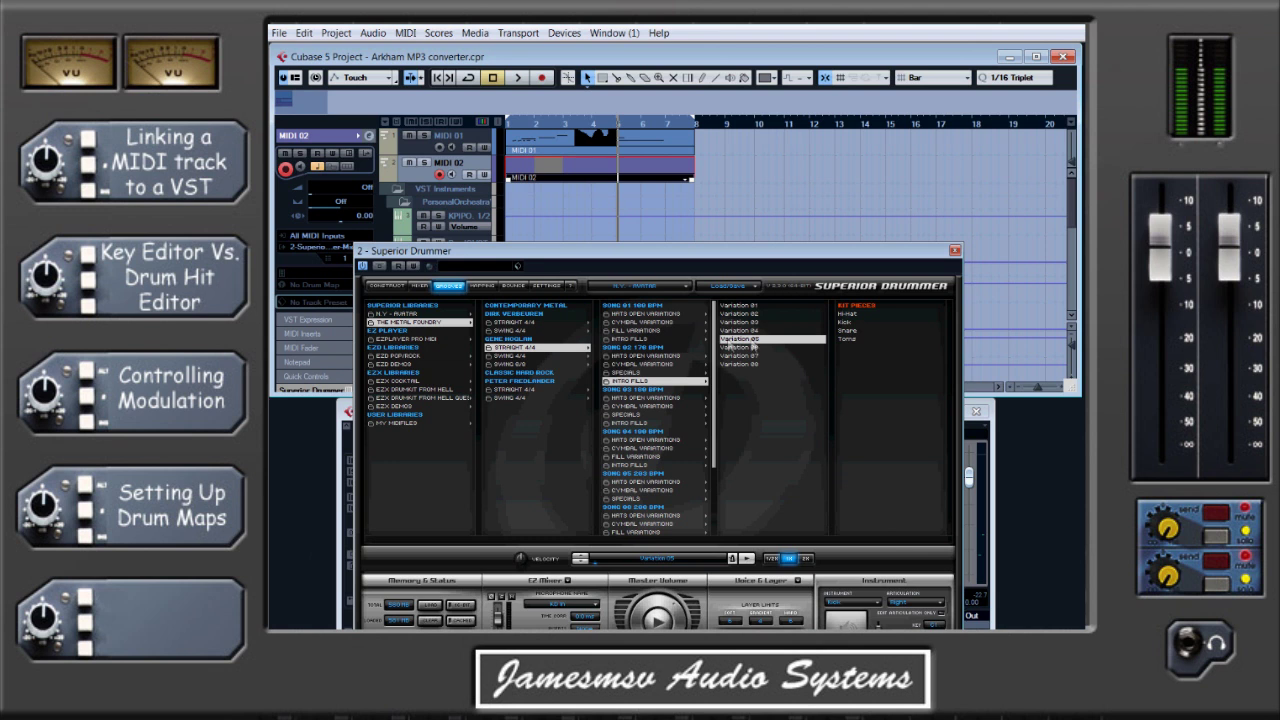
# Move the long empty MIDI 02 part aside, delete it, and add a second groove part at bar 3
pyautogui.moveTo(653, 178); pyautogui.dragTo(951, 182)
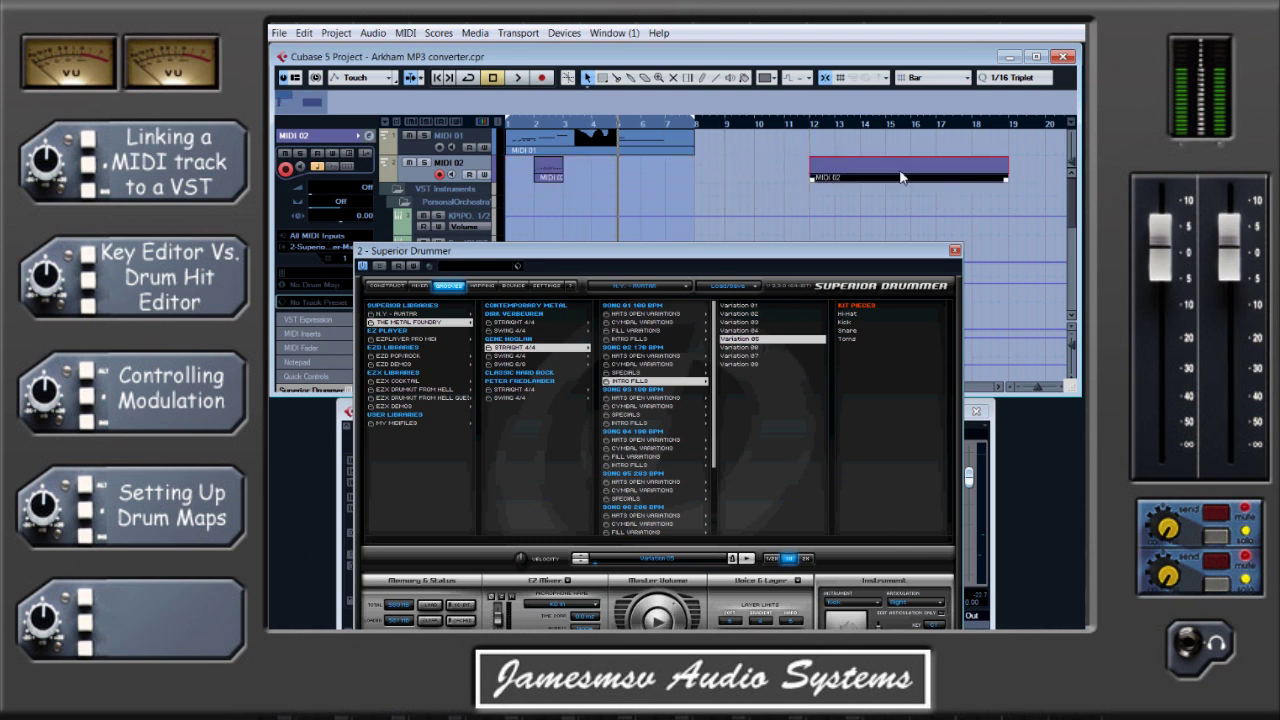
pyautogui.press('Delete')
pyautogui.moveTo(740, 322); pyautogui.dragTo(551, 163)
# Close Superior Drummer, examine the bar 2 groove's notes in the Key Editor and the Drum Editor, and close both
pyautogui.doubleClick(551, 163)
pyautogui.click(955, 250)
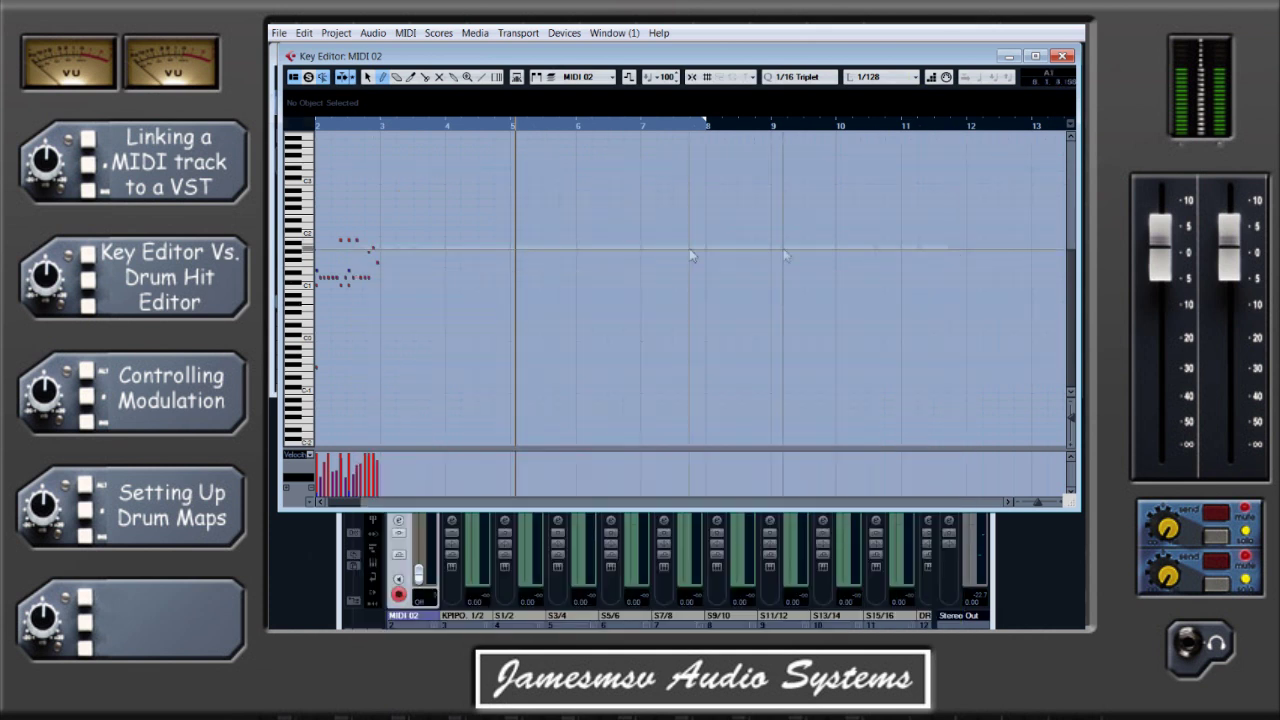
pyautogui.click(404, 34)
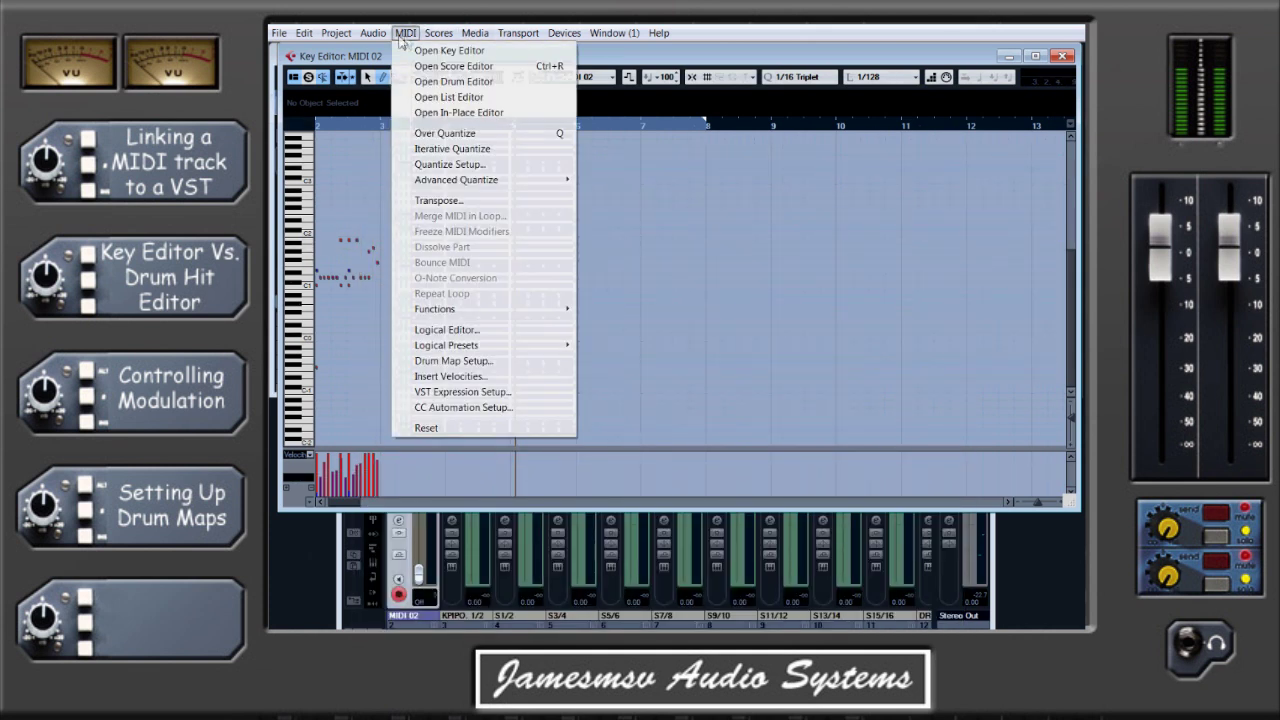
pyautogui.click(420, 81)
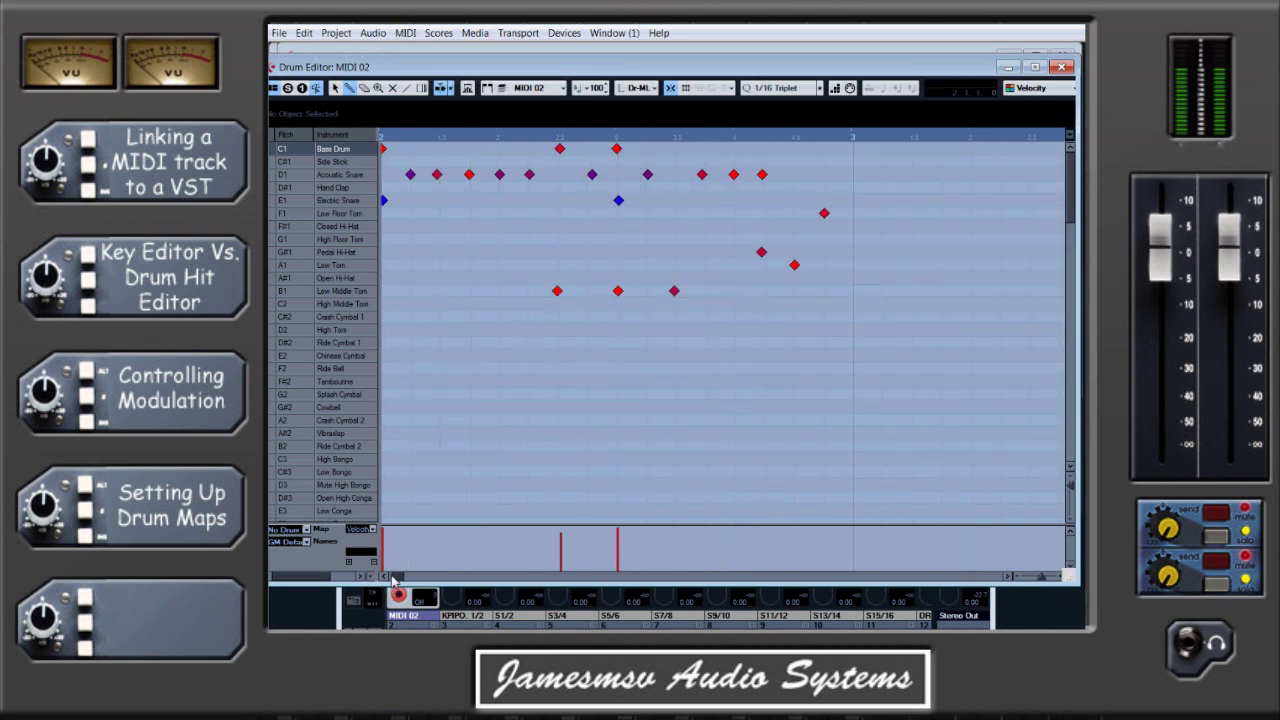
pyautogui.click(392, 578)
pyautogui.moveTo(392, 583); pyautogui.dragTo(491, 477)
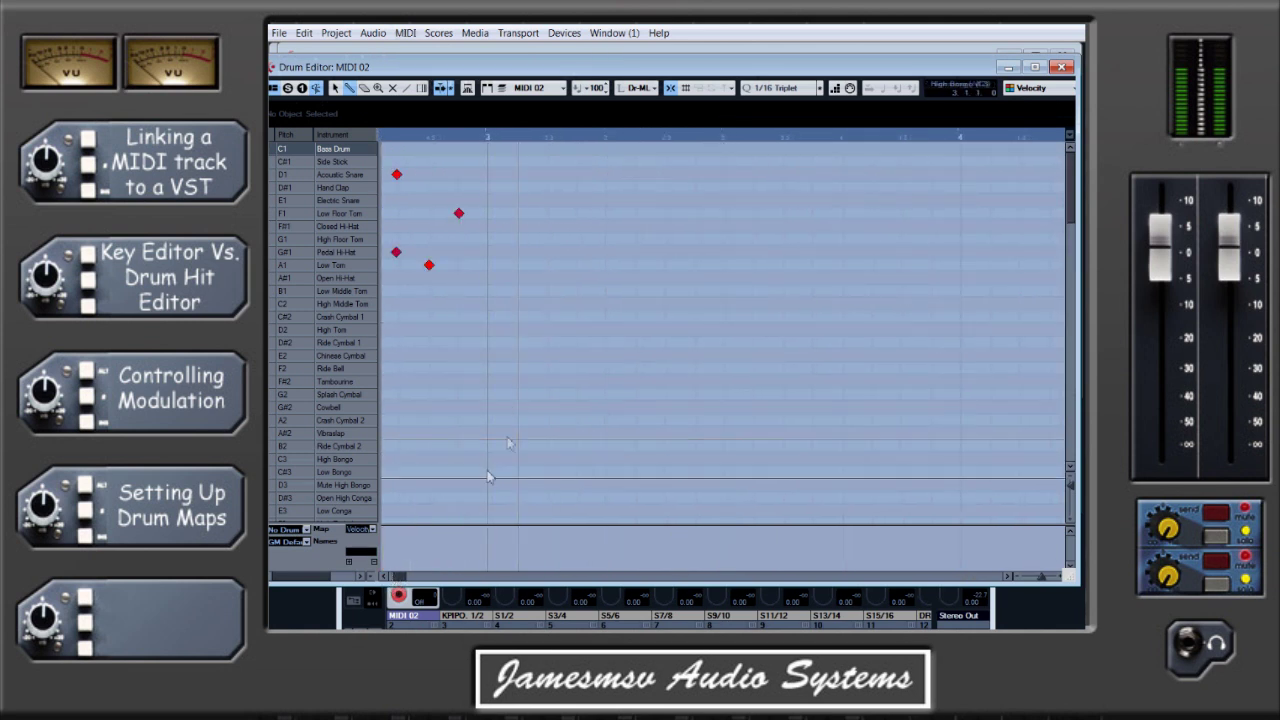
pyautogui.click(388, 580)
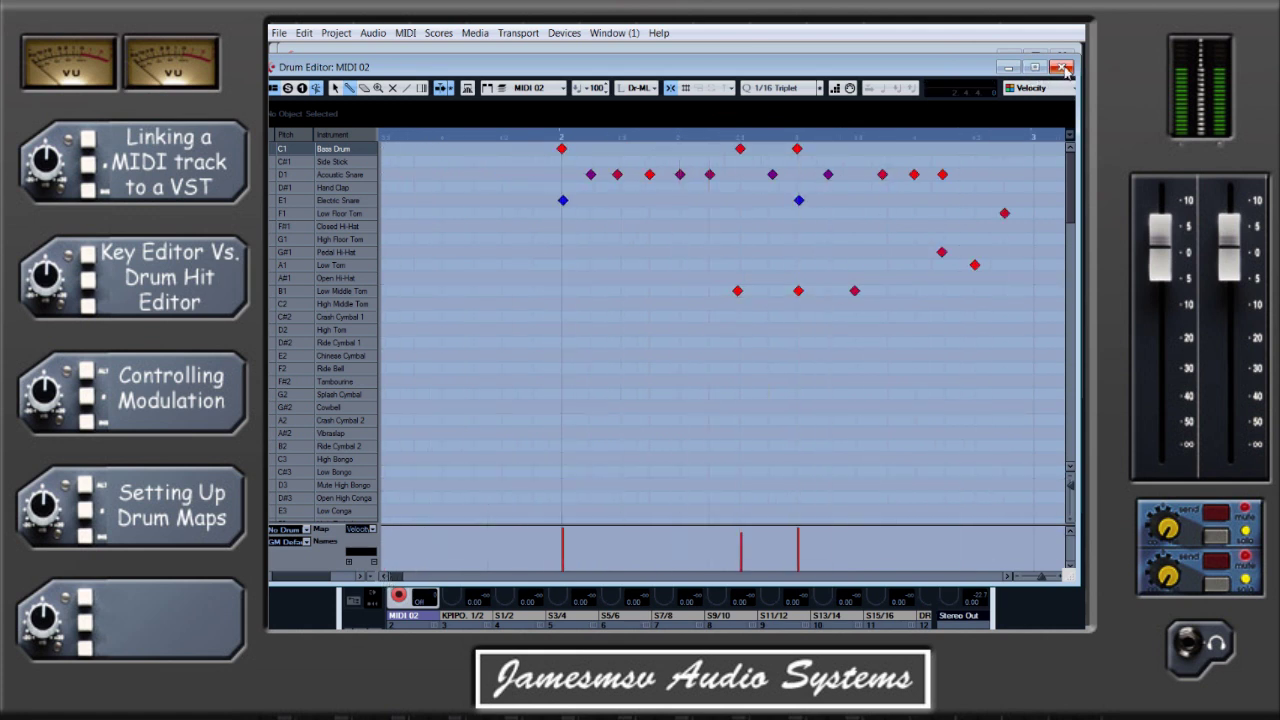
pyautogui.click(1064, 67)
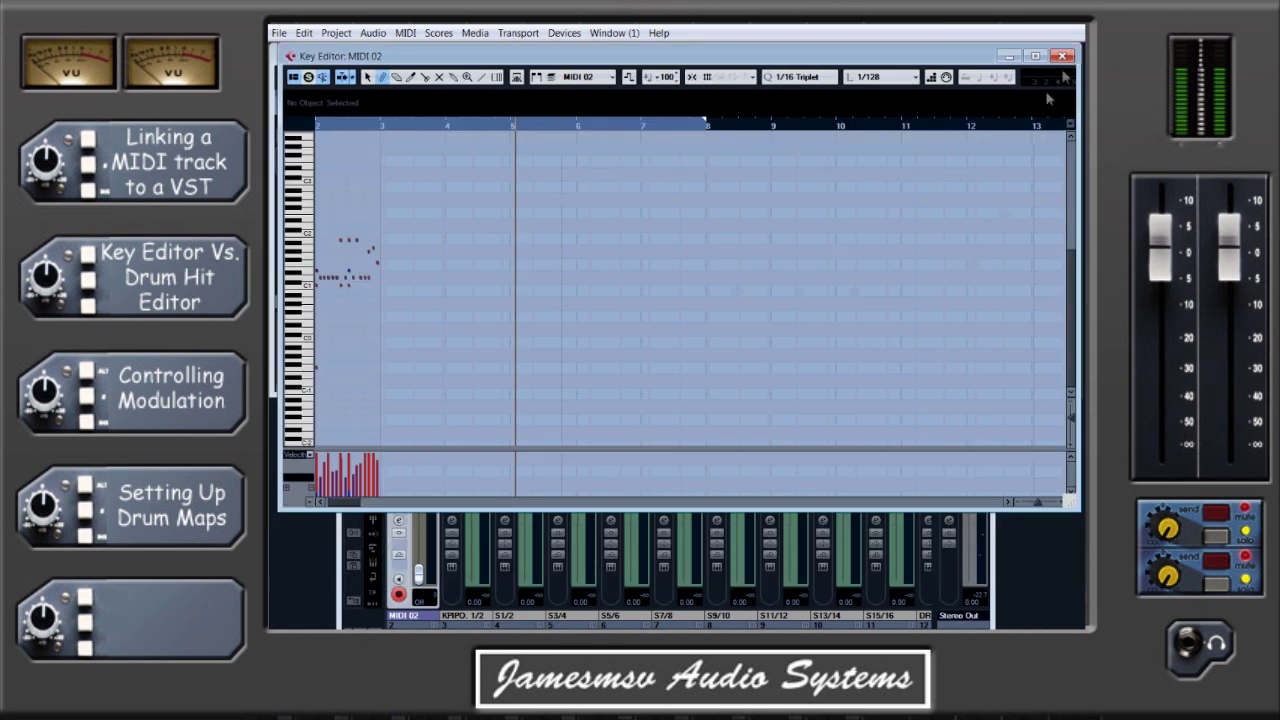
pyautogui.click(1062, 56)
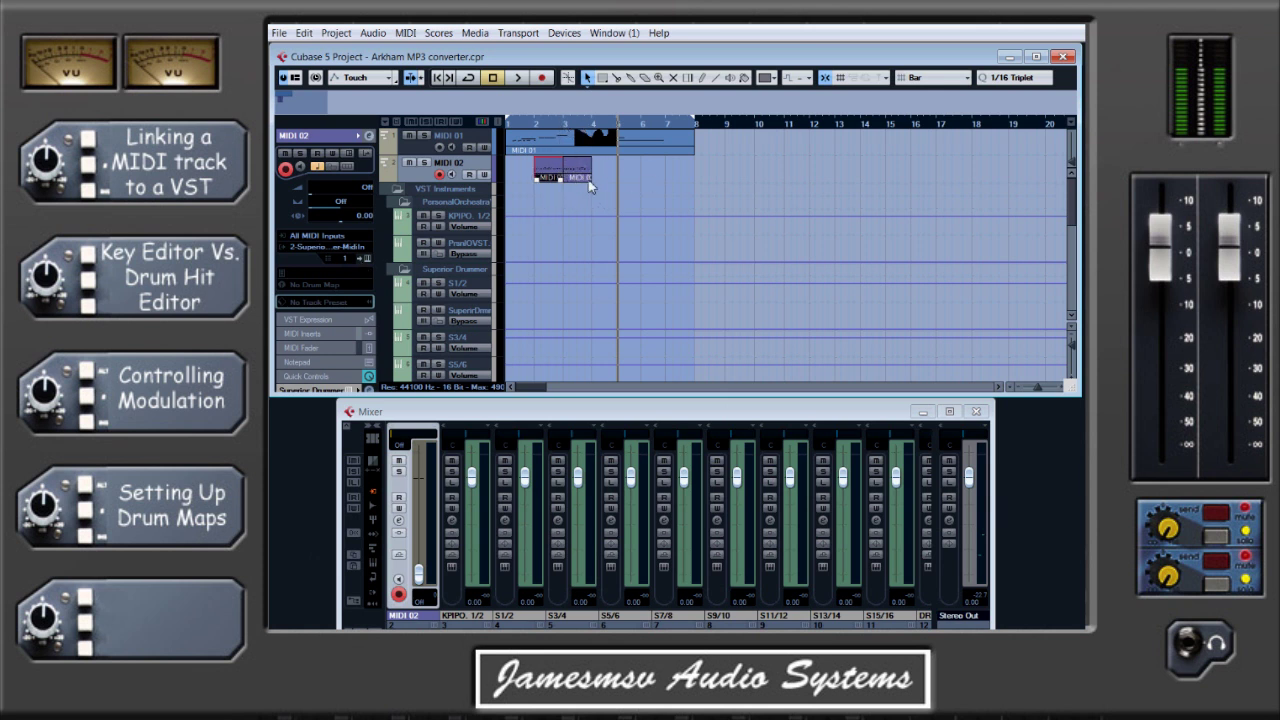
# Reopen the bar 2 groove part in the Drum Editor and add eight Closed Hi-Hat (F#1) hits across the bar
pyautogui.doubleClick(557, 170)
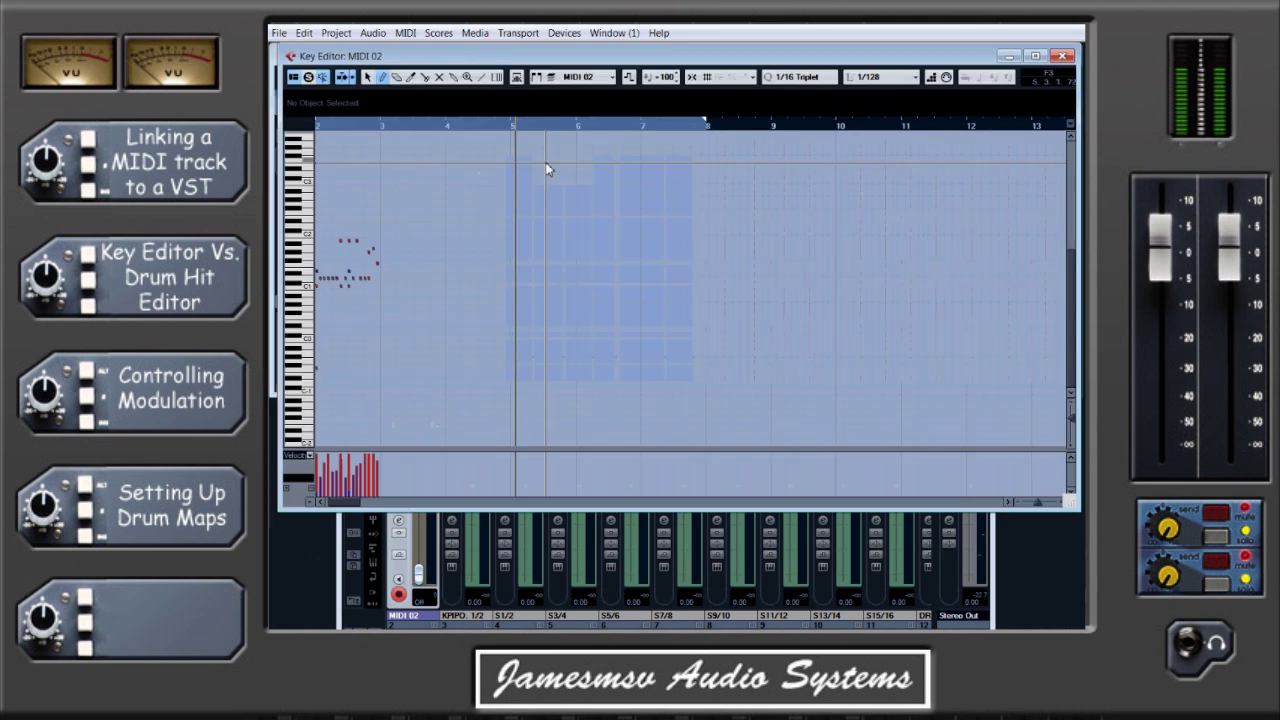
pyautogui.click(405, 33)
pyautogui.click(453, 81)
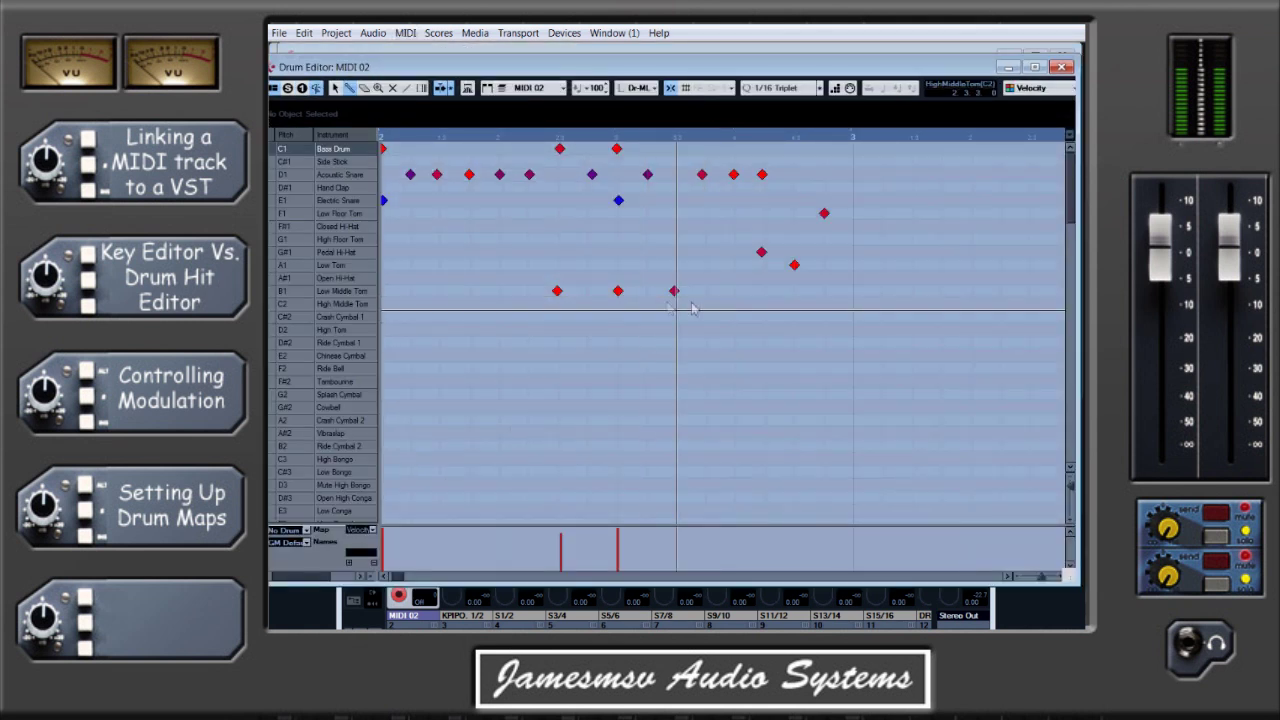
pyautogui.click(410, 226)
pyautogui.click(440, 226)
pyautogui.click(469, 226)
pyautogui.click(499, 226)
pyautogui.click(558, 226)
pyautogui.click(588, 226)
pyautogui.click(647, 226)
pyautogui.click(706, 226)
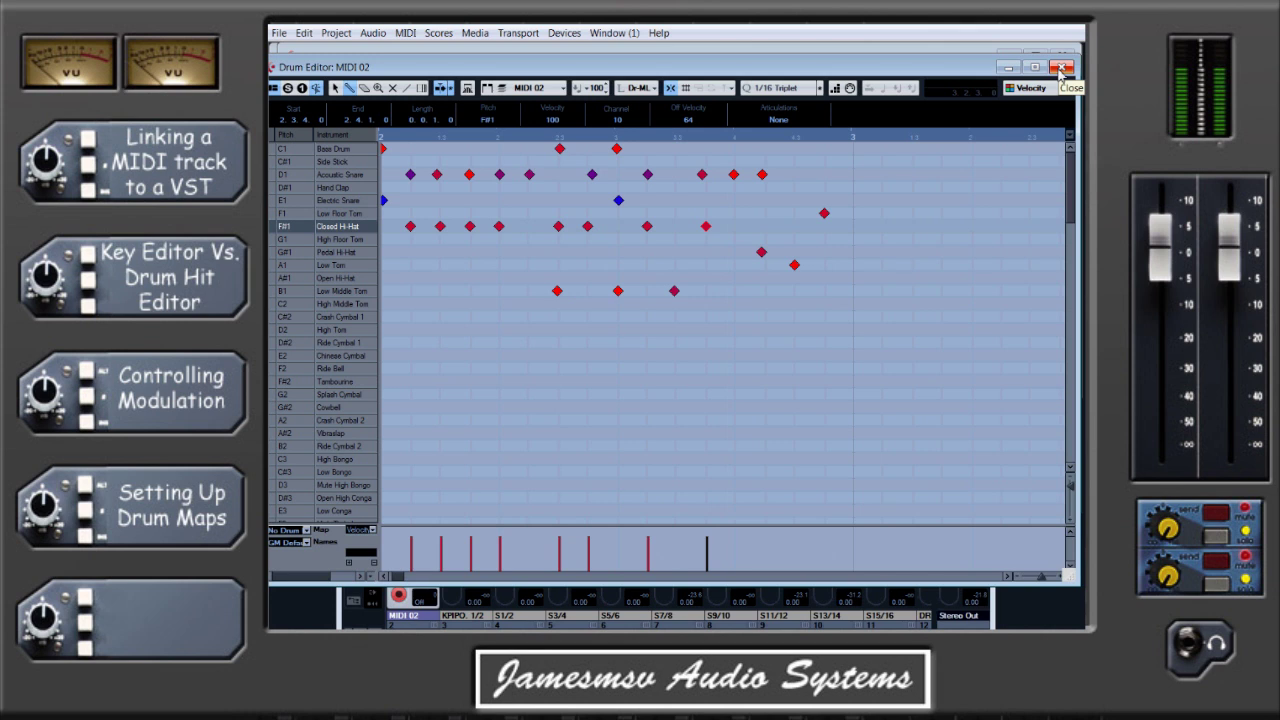
# Close the Drum Editor, delete the groove parts from MIDI 02, and create an empty part between the locators on that track
pyautogui.click(1061, 68)
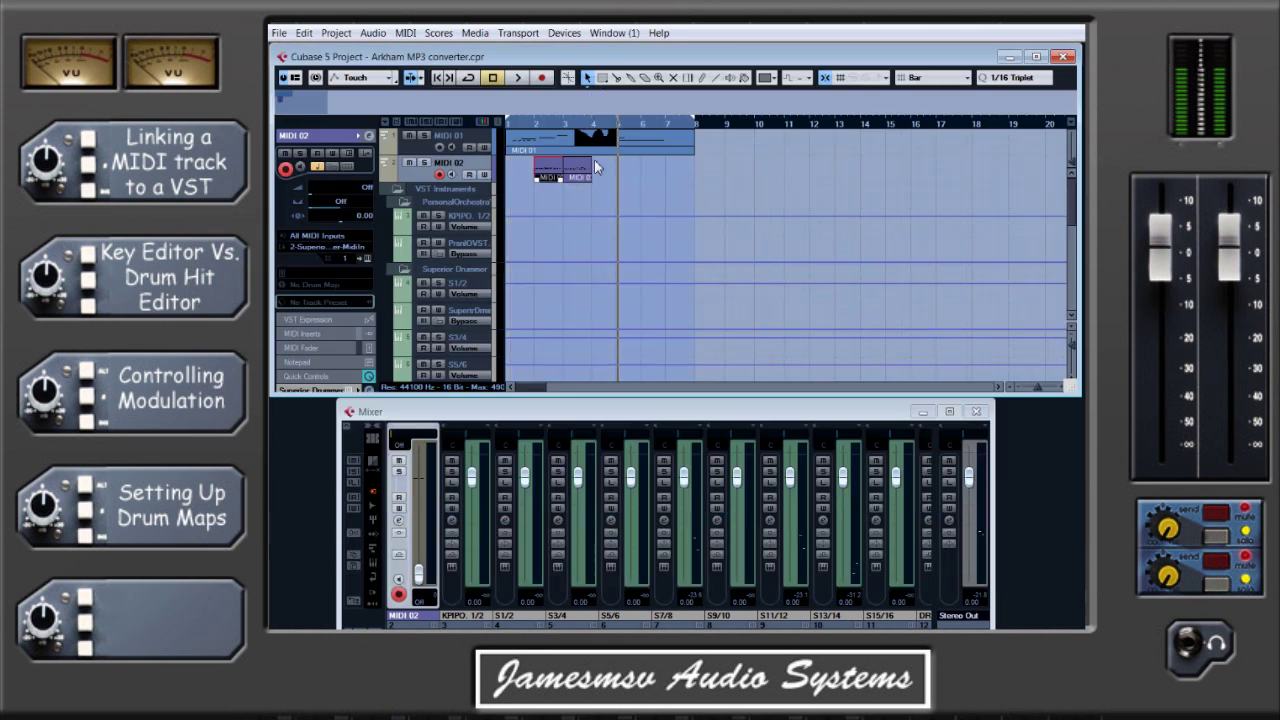
pyautogui.press('Delete')
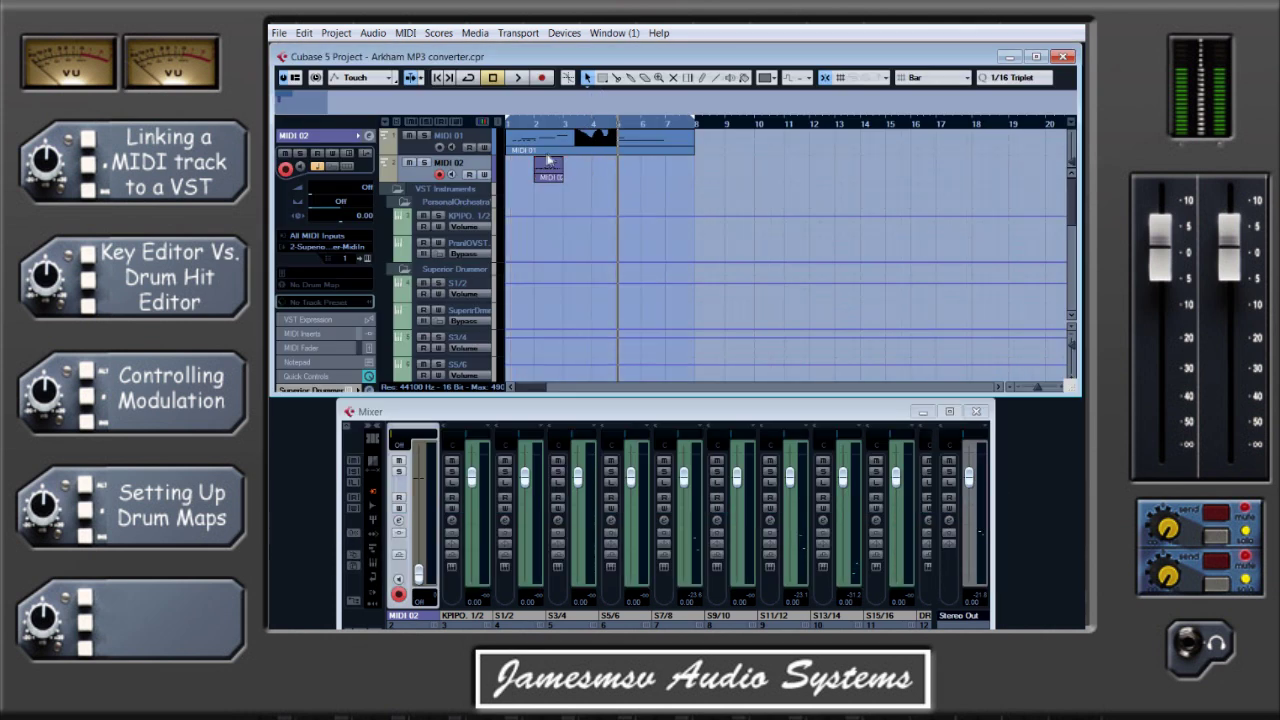
pyautogui.doubleClick(530, 177)
# Open the empty MIDI 02 part in the Key Editor and switch it to the Drum Editor
pyautogui.doubleClick(550, 178)
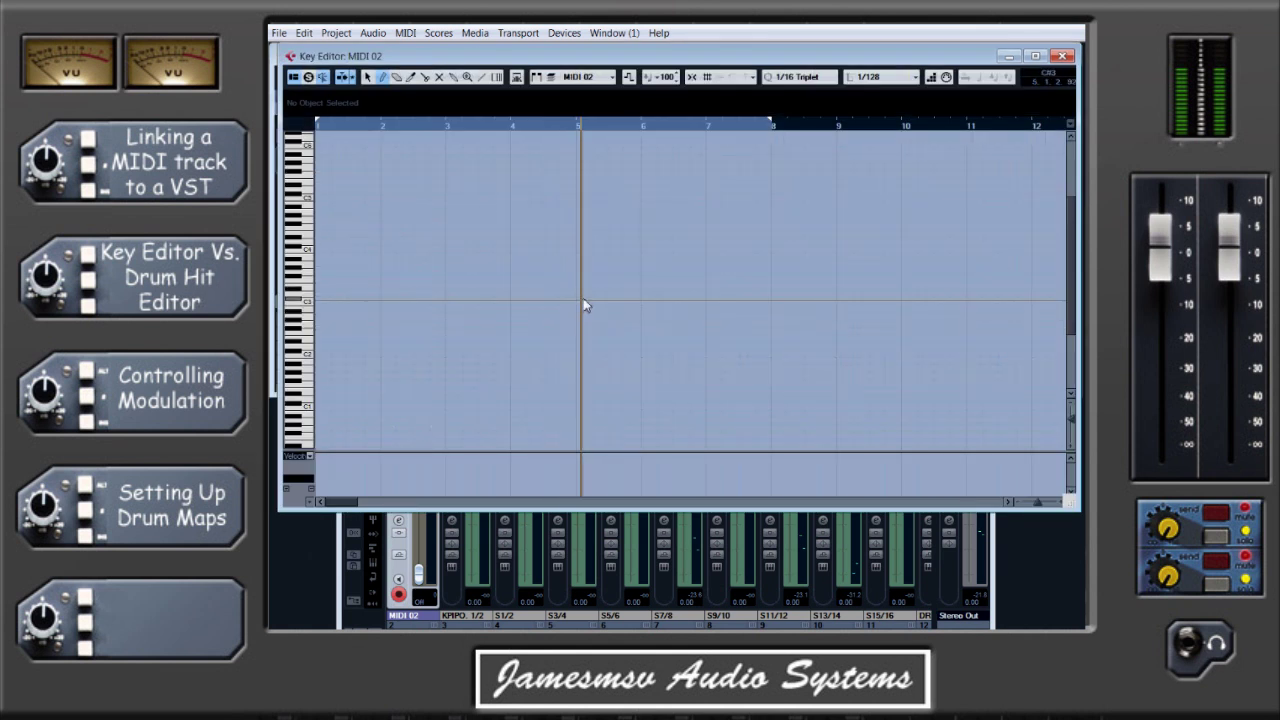
pyautogui.click(405, 33)
pyautogui.click(453, 81)
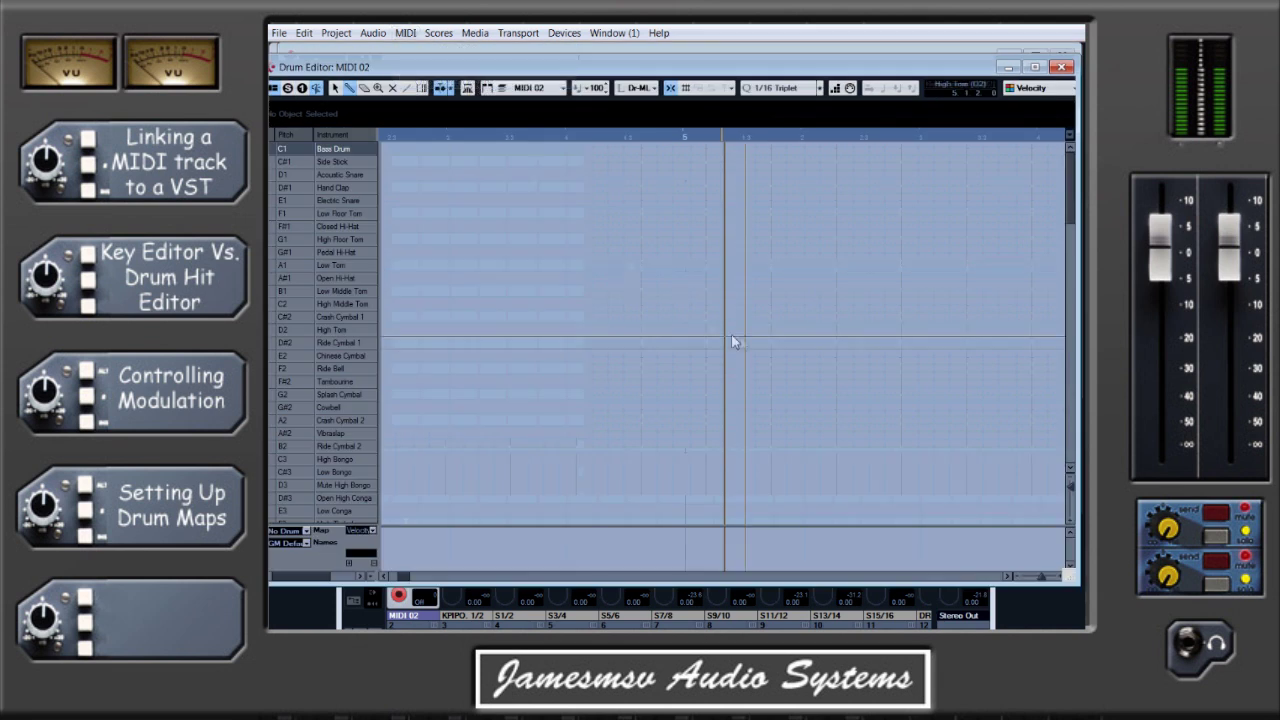
# Change the Drum Editor's instrument names list from GM Default to GM Map
pyautogui.click(350, 174)
pyautogui.doubleClick(352, 187)
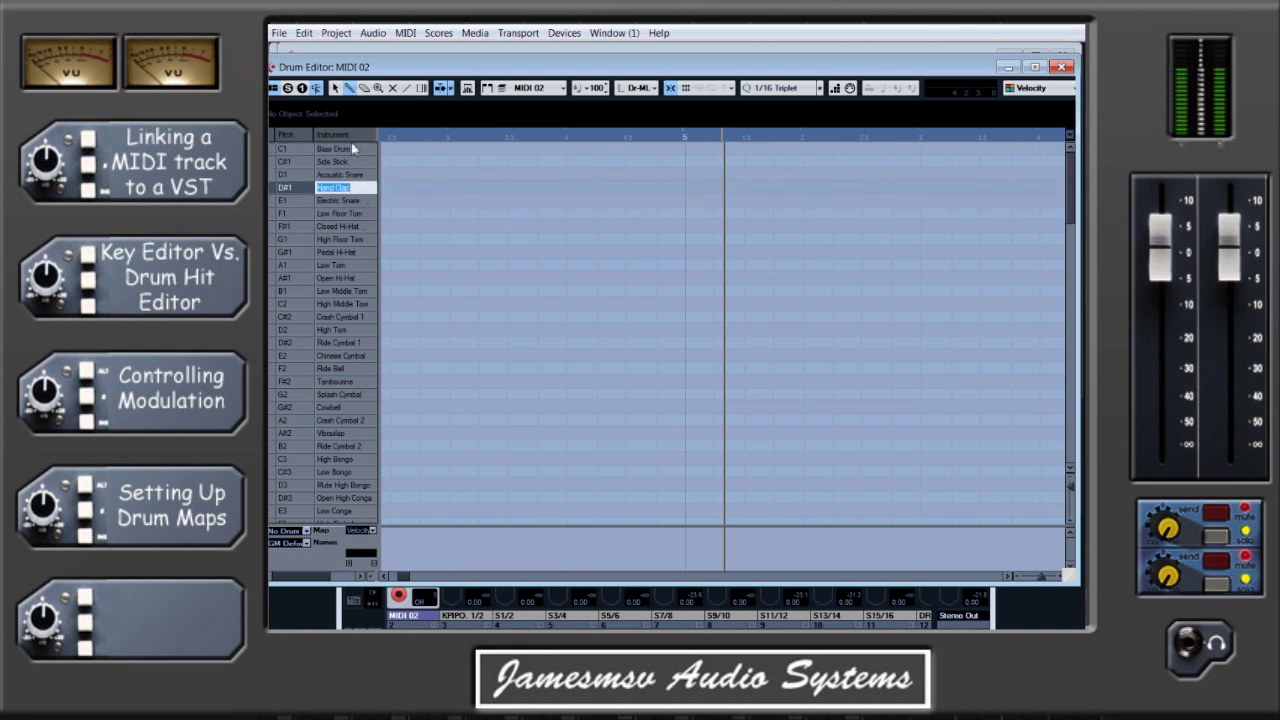
pyautogui.click(295, 148)
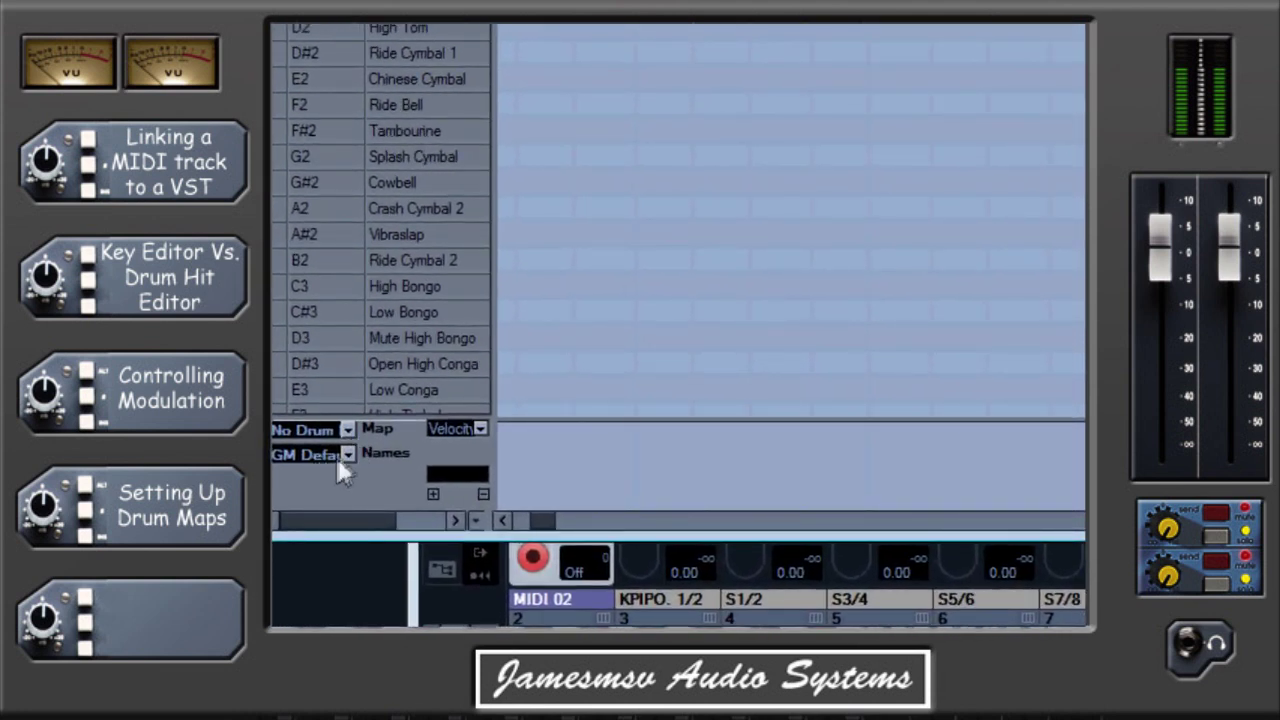
pyautogui.click(348, 455)
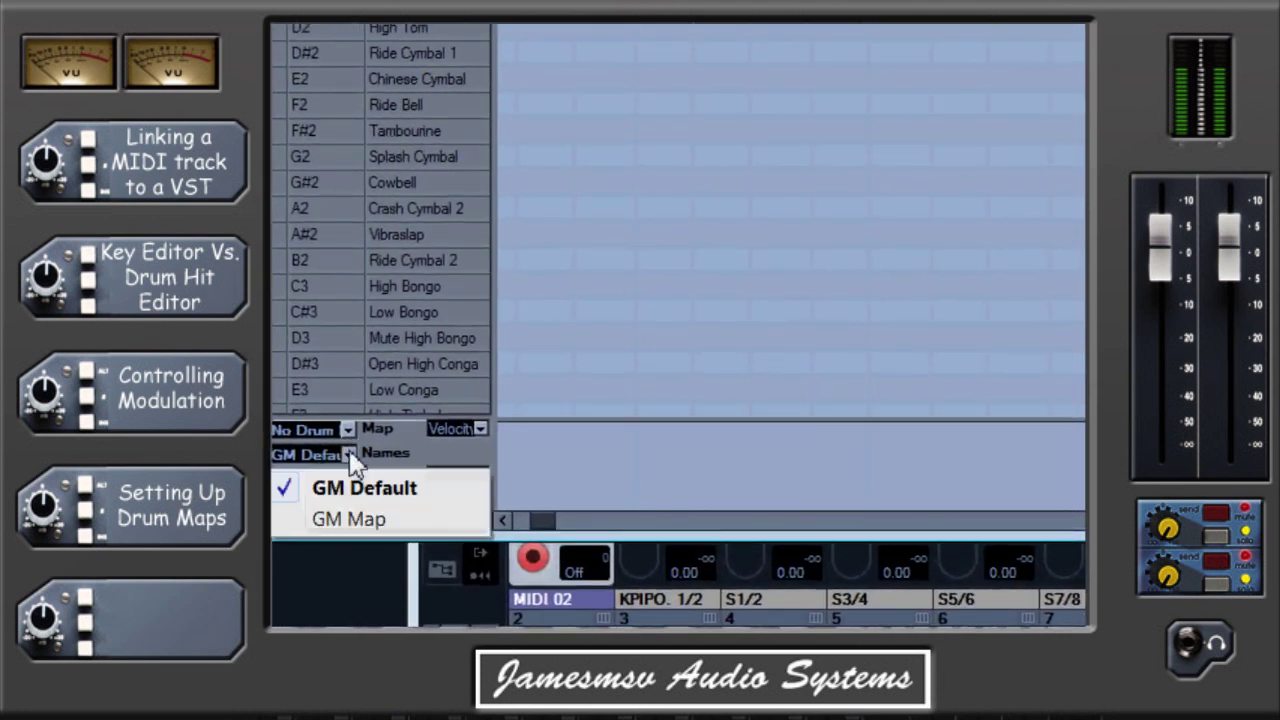
pyautogui.click(376, 522)
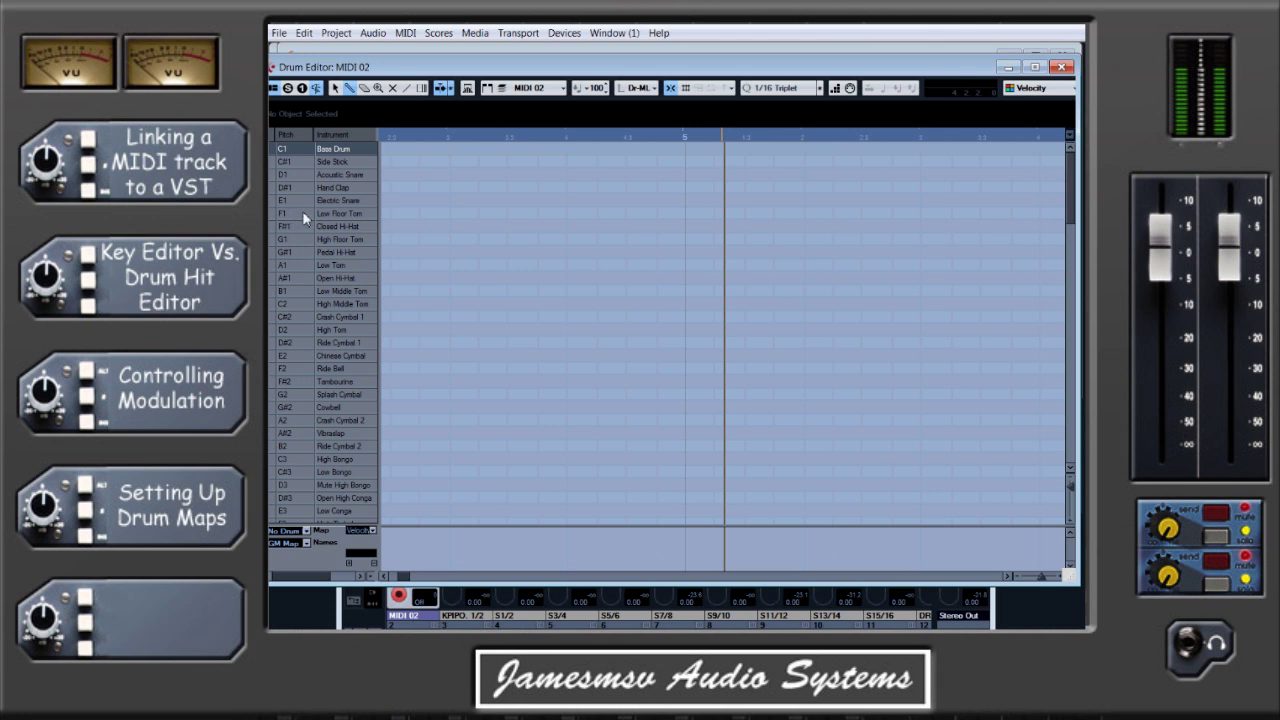
# Reorder the instrument rows so Acoustic Snare sits directly below Bass Drum and Hand Clap sits below Open High Conga
pyautogui.doubleClick(361, 177)
pyautogui.moveTo(298, 175); pyautogui.dragTo(328, 505)
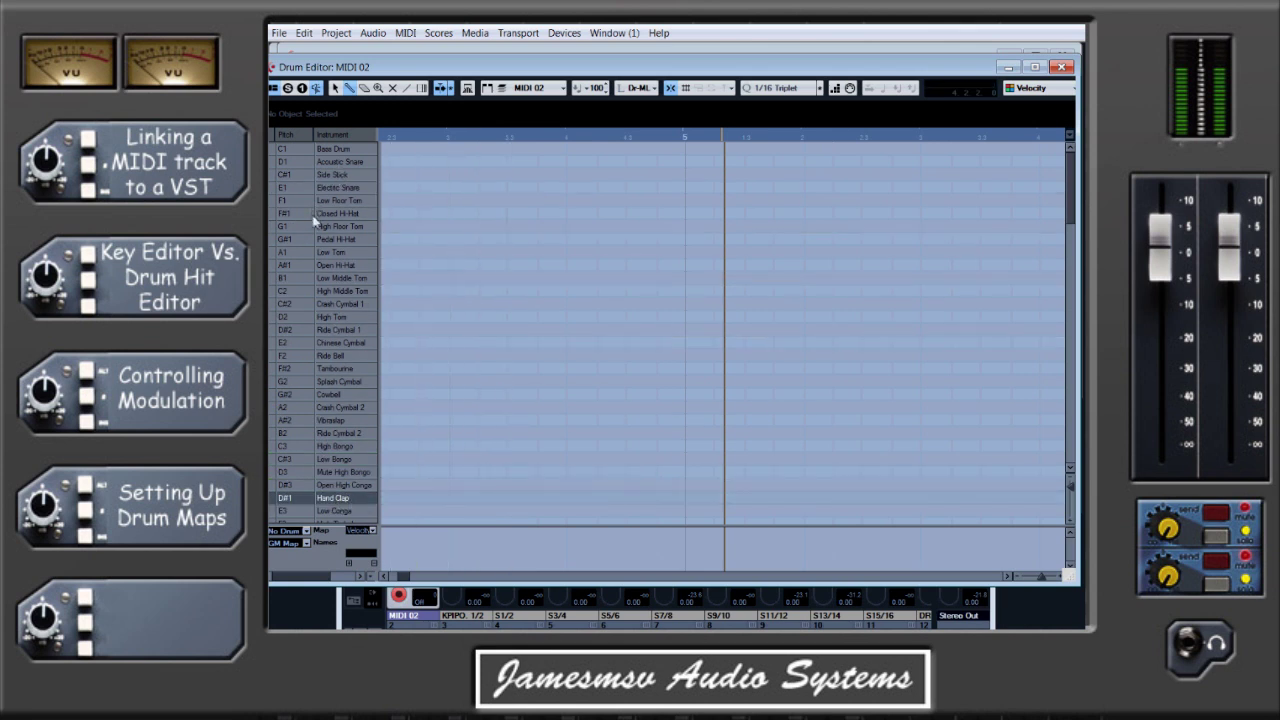
# Add eight alternating hits, four on Bass Drum (C1) and four on Acoustic Snare (D1), ahead of bar 5
pyautogui.click(419, 148)
pyautogui.click(449, 161)
pyautogui.click(478, 148)
pyautogui.click(508, 161)
pyautogui.click(537, 148)
pyautogui.click(567, 161)
pyautogui.click(596, 148)
pyautogui.click(626, 161)
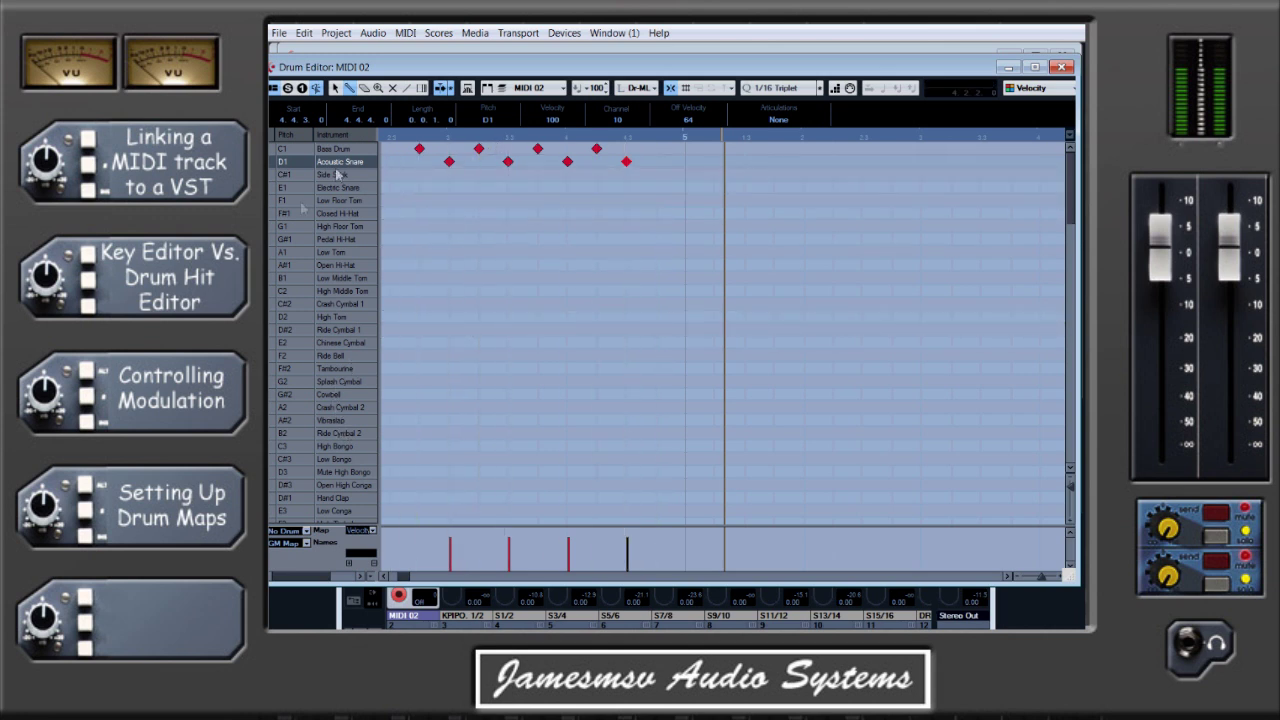
# In the Drum Map Setup, rename the GM Map's C1 instrument Kick Drum Left and its C#1 instrument Kick Drum Right
pyautogui.click(406, 33)
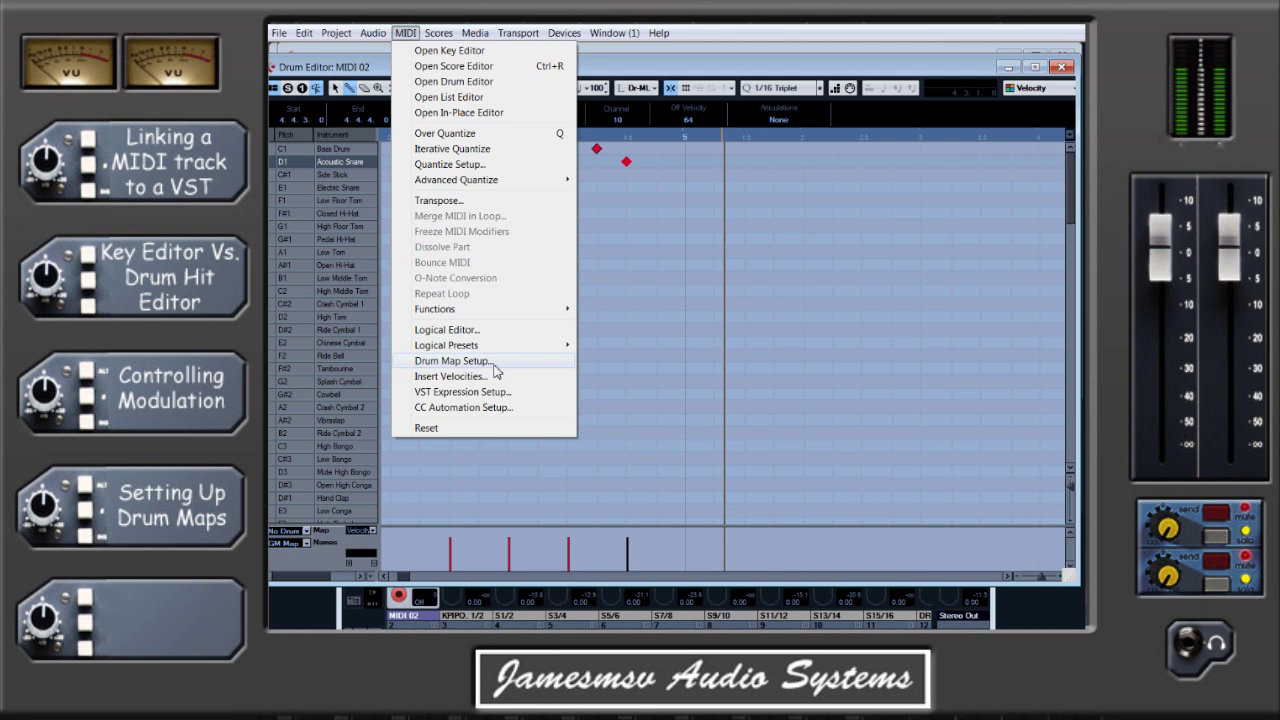
pyautogui.click(455, 361)
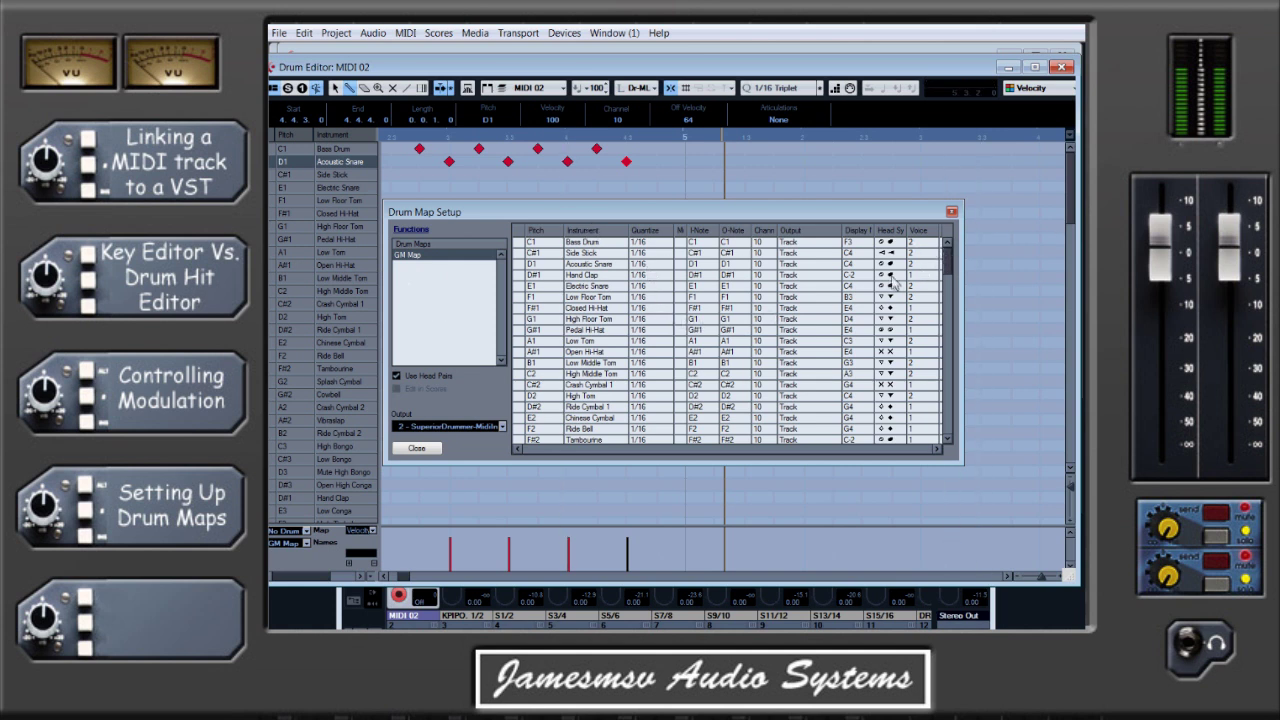
pyautogui.doubleClick(582, 243)
pyautogui.doubleClick(566, 242)
pyautogui.press('Delete')
pyautogui.write('Kick')
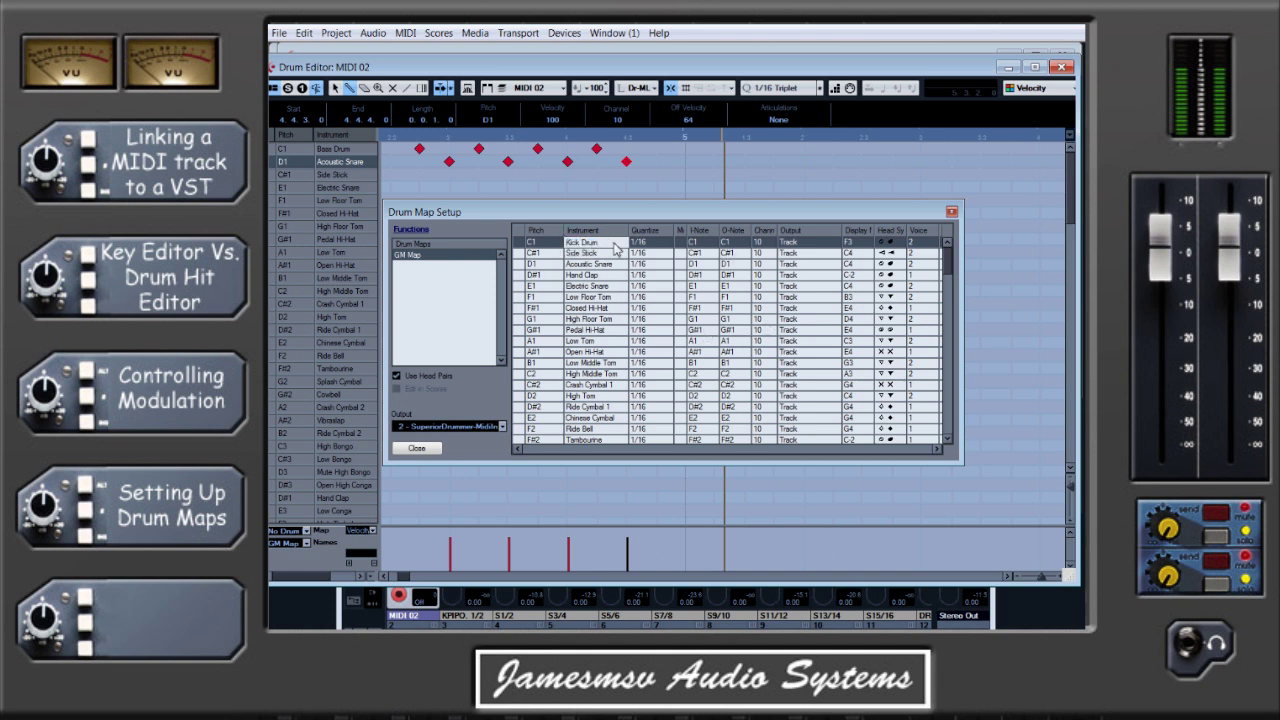
pyautogui.write(' Drum Left')
pyautogui.doubleClick(600, 253)
pyautogui.write('Kick ')
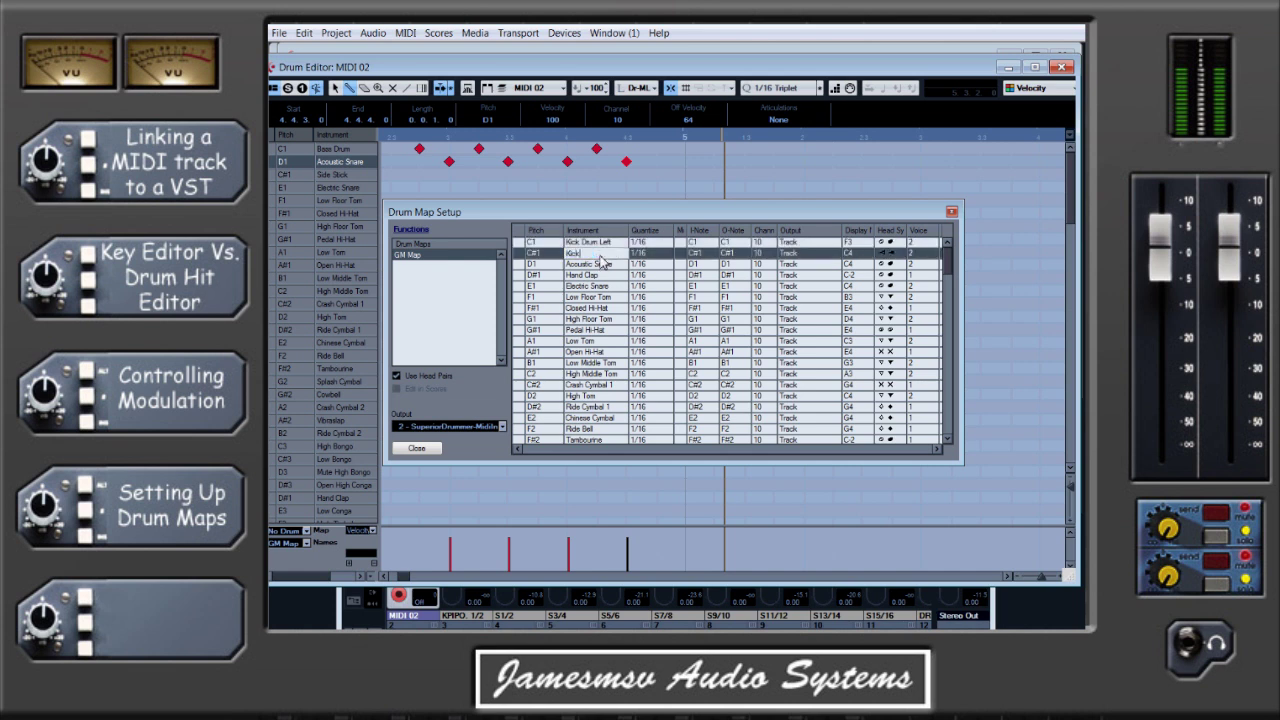
pyautogui.write('Drum Right')
# Rename the D#1 Hand Clap instrument in the GM Map as Snare roll
pyautogui.doubleClick(576, 265)
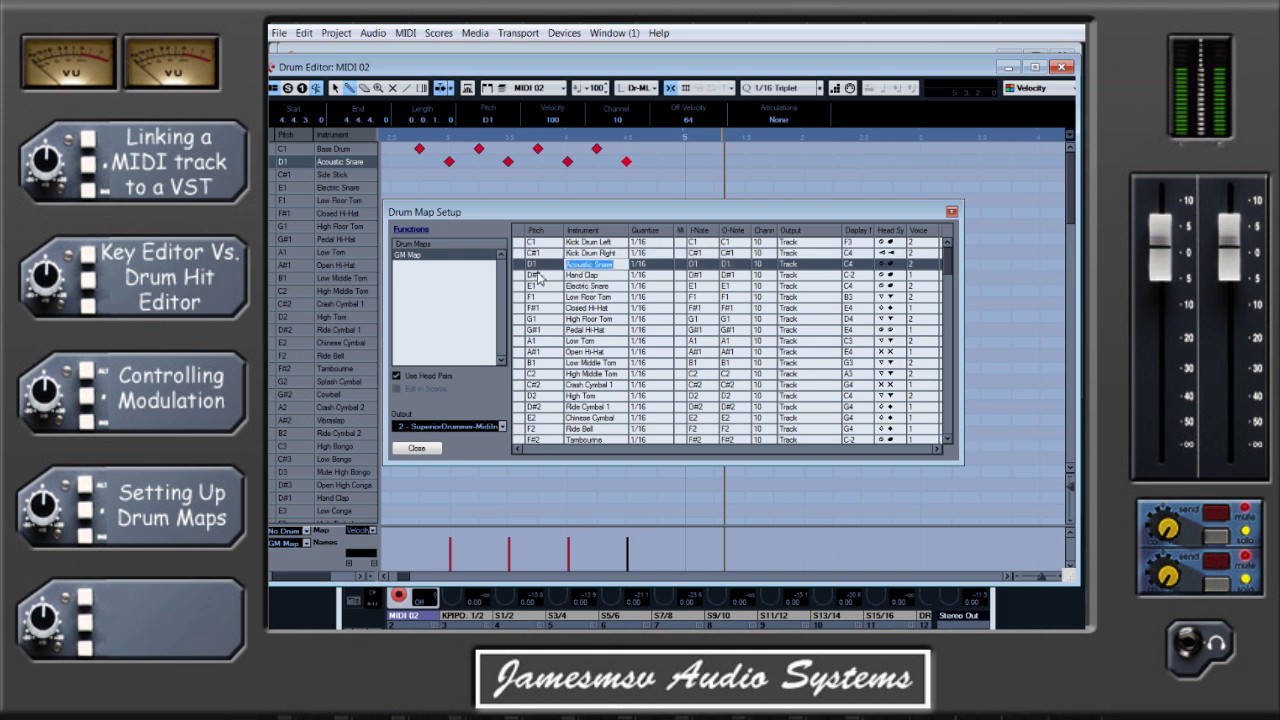
pyautogui.doubleClick(594, 277)
pyautogui.write('Sn')
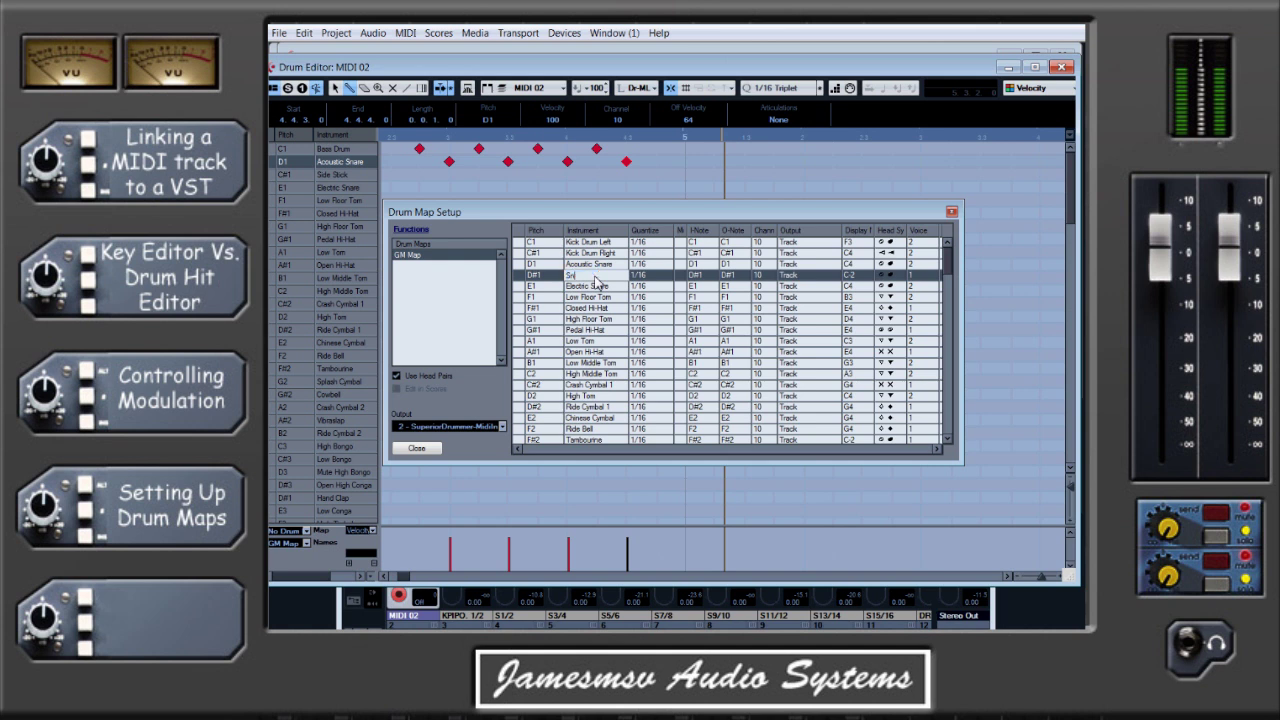
pyautogui.write('are rill')
pyautogui.press('Return')
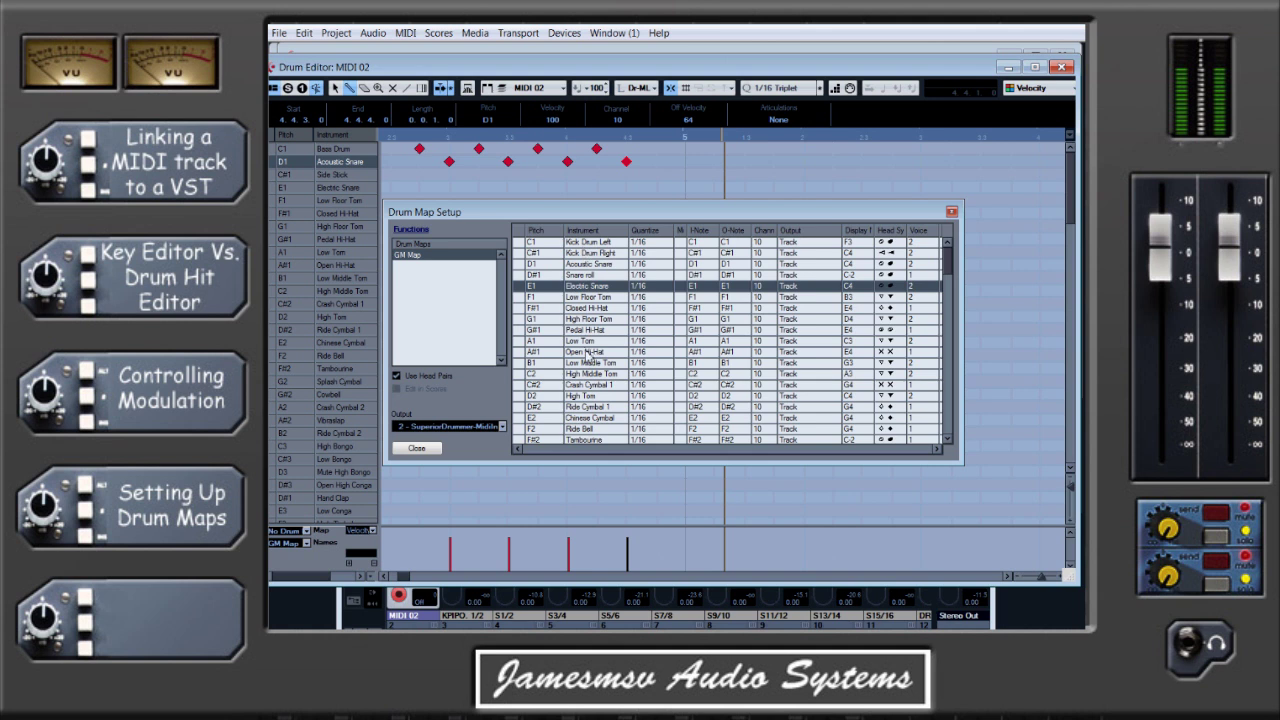
# Save the edited drum map to the Desktop under the file name TestMap
pyautogui.click(420, 230)
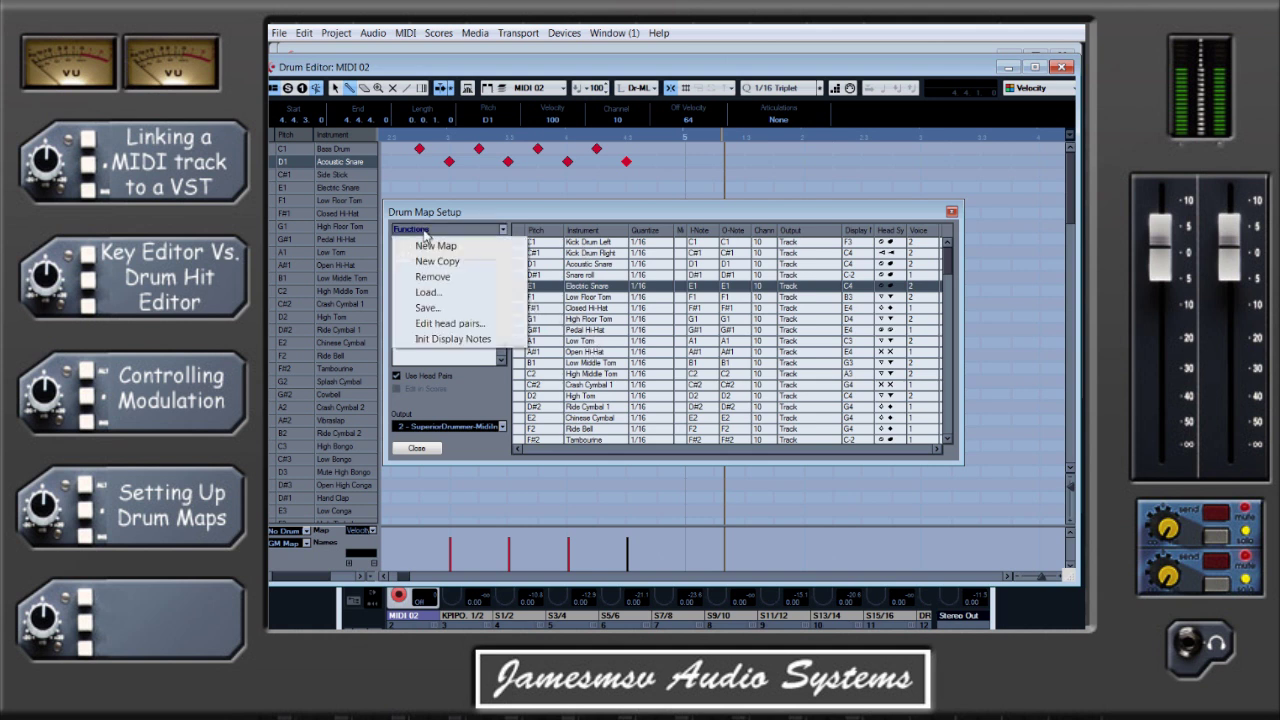
pyautogui.click(441, 315)
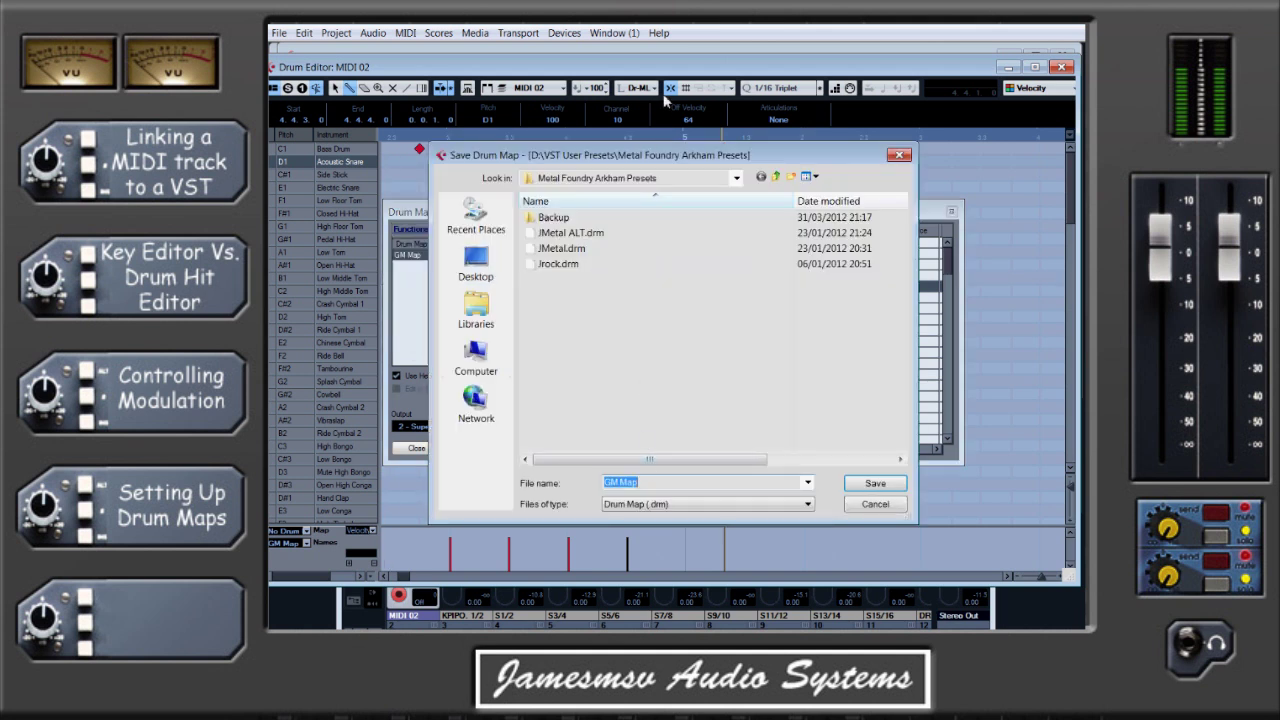
pyautogui.click(737, 178)
pyautogui.click(553, 207)
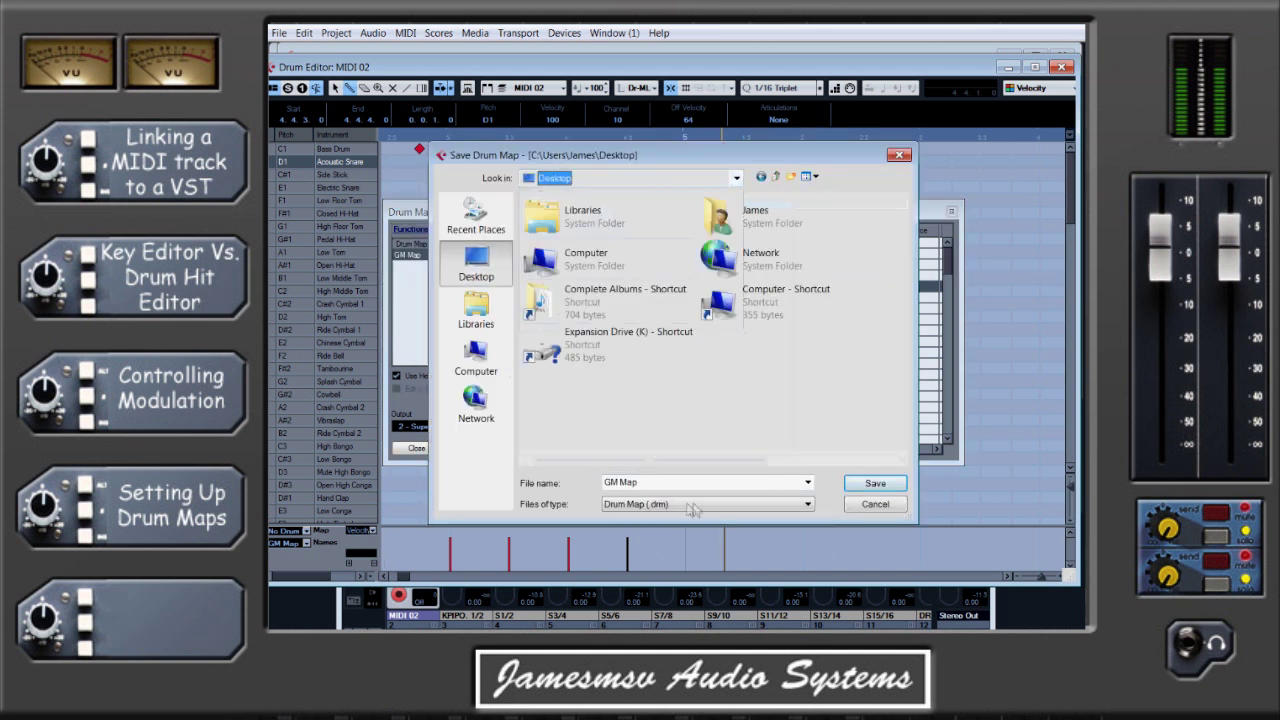
pyautogui.doubleClick(655, 483)
pyautogui.write('TEst')
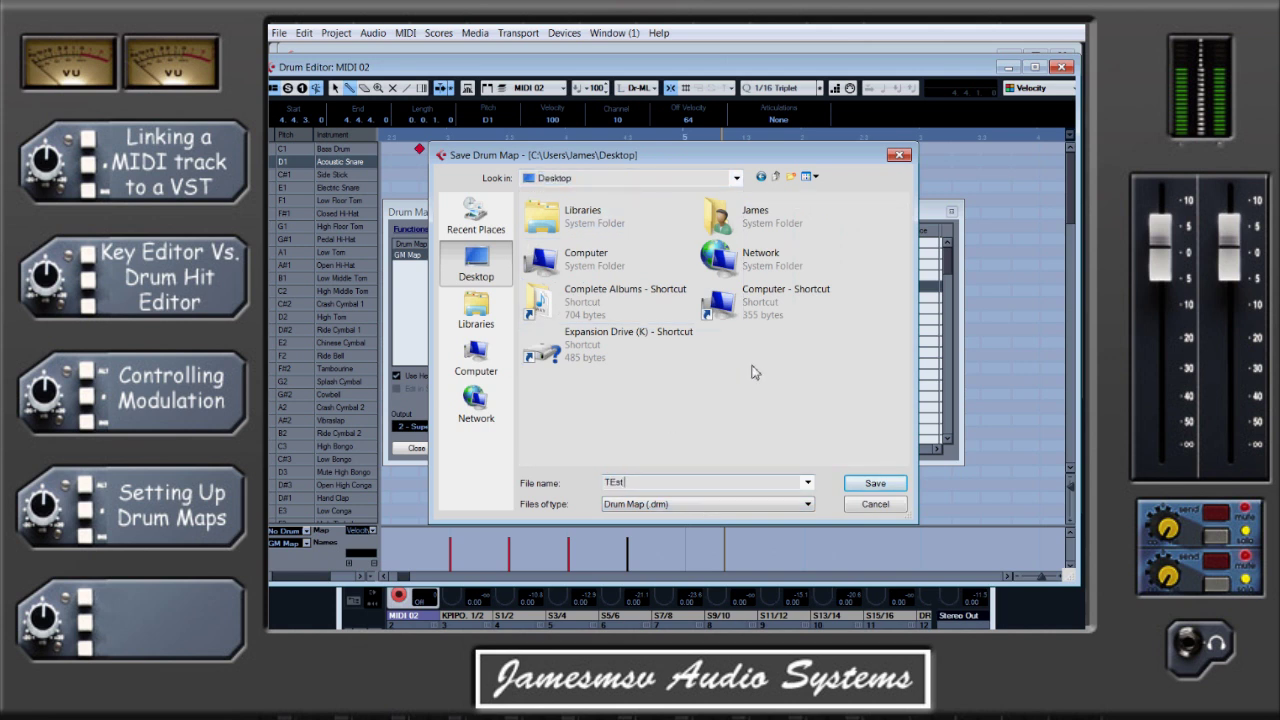
pyautogui.press('BackSpace')
pyautogui.press('BackSpace')
pyautogui.write('estMap')
pyautogui.press('Return')
# Set the drum map's output to 2 - Superior Drummer - Midi In and rename the second map, GM Map 2, as TEST MAP
pyautogui.click(504, 429)
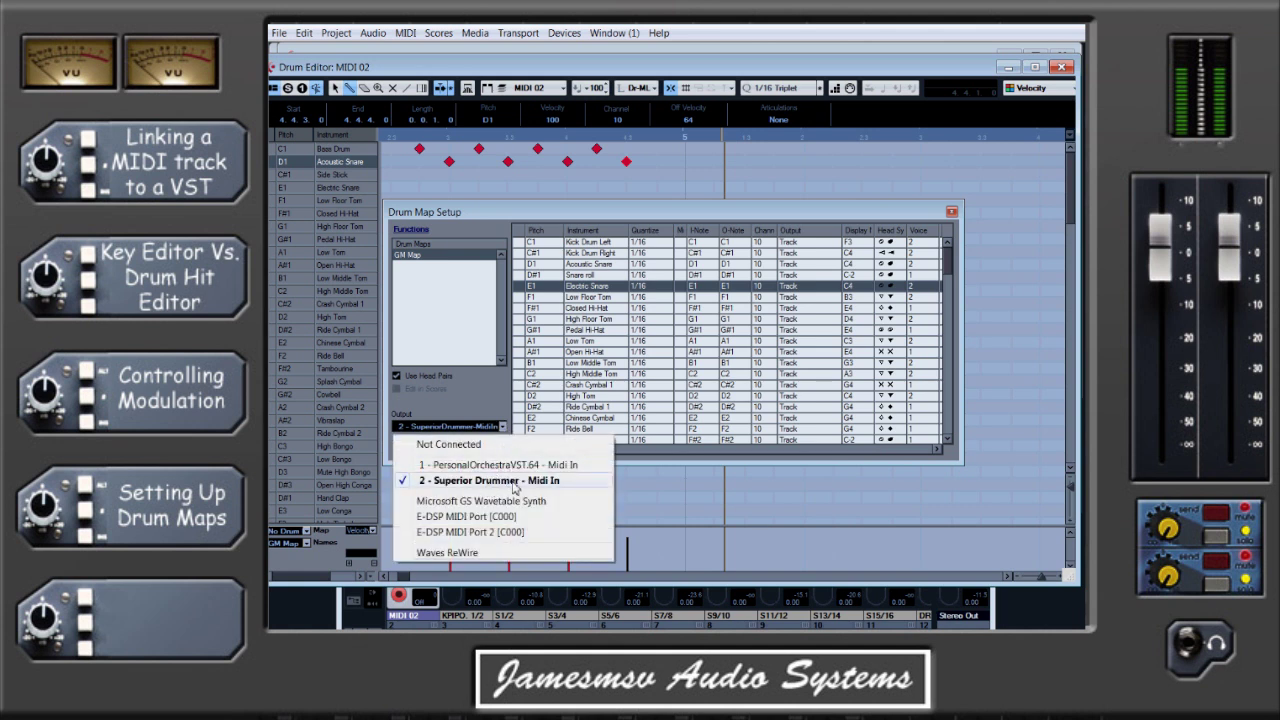
pyautogui.click(514, 482)
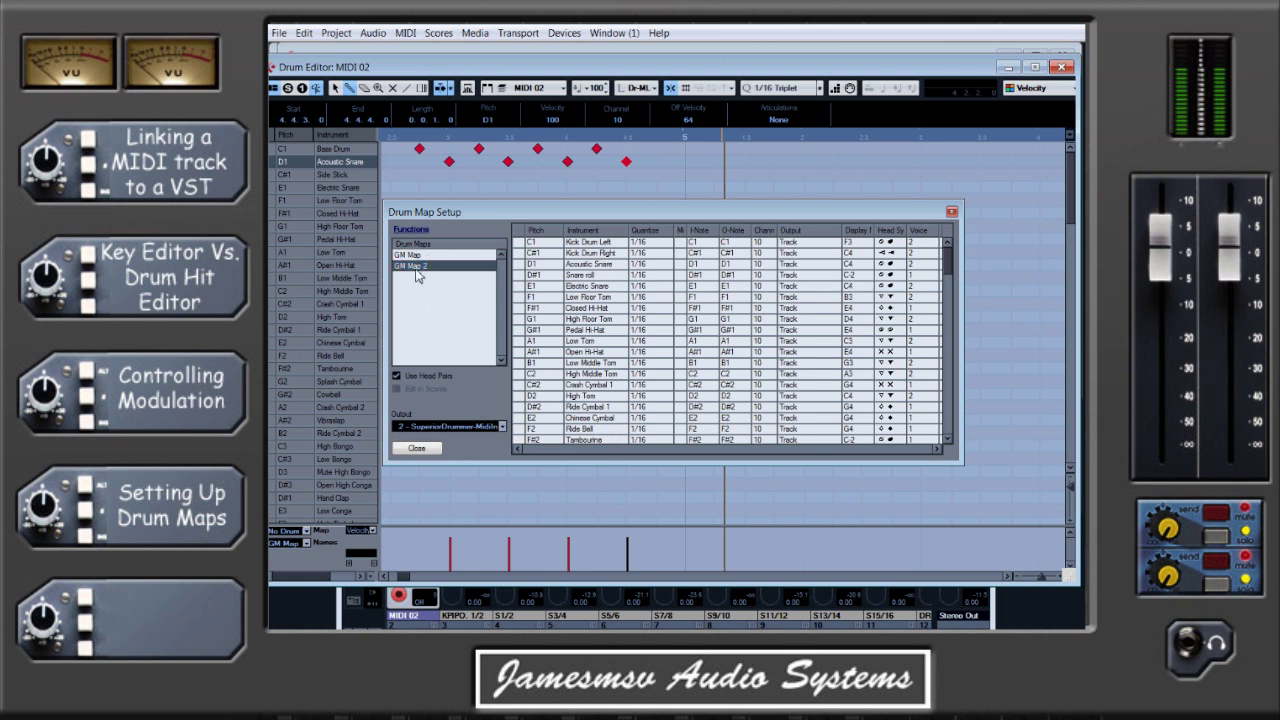
pyautogui.doubleClick(415, 270)
pyautogui.write('TEST')
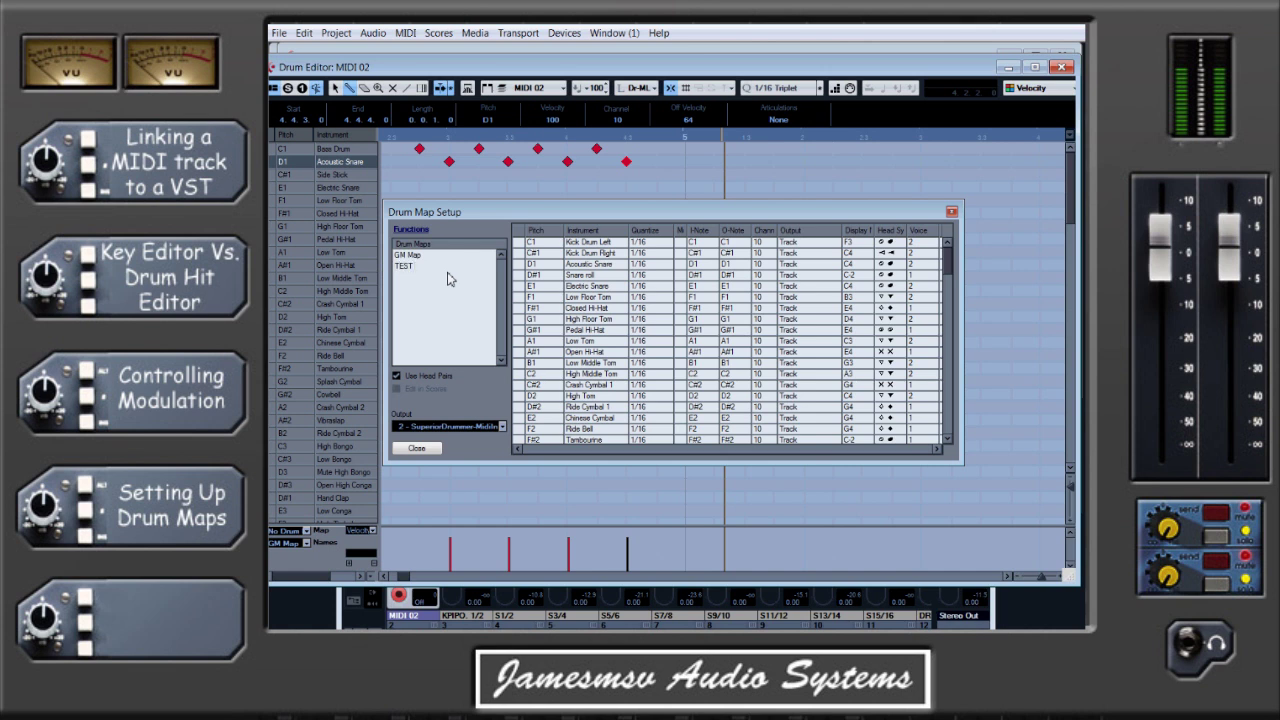
pyautogui.write(' MAP')
pyautogui.press('Return')
# Close the Drum Map Setup and assign TEST MAP as the drum map for MIDI 02
pyautogui.click(952, 213)
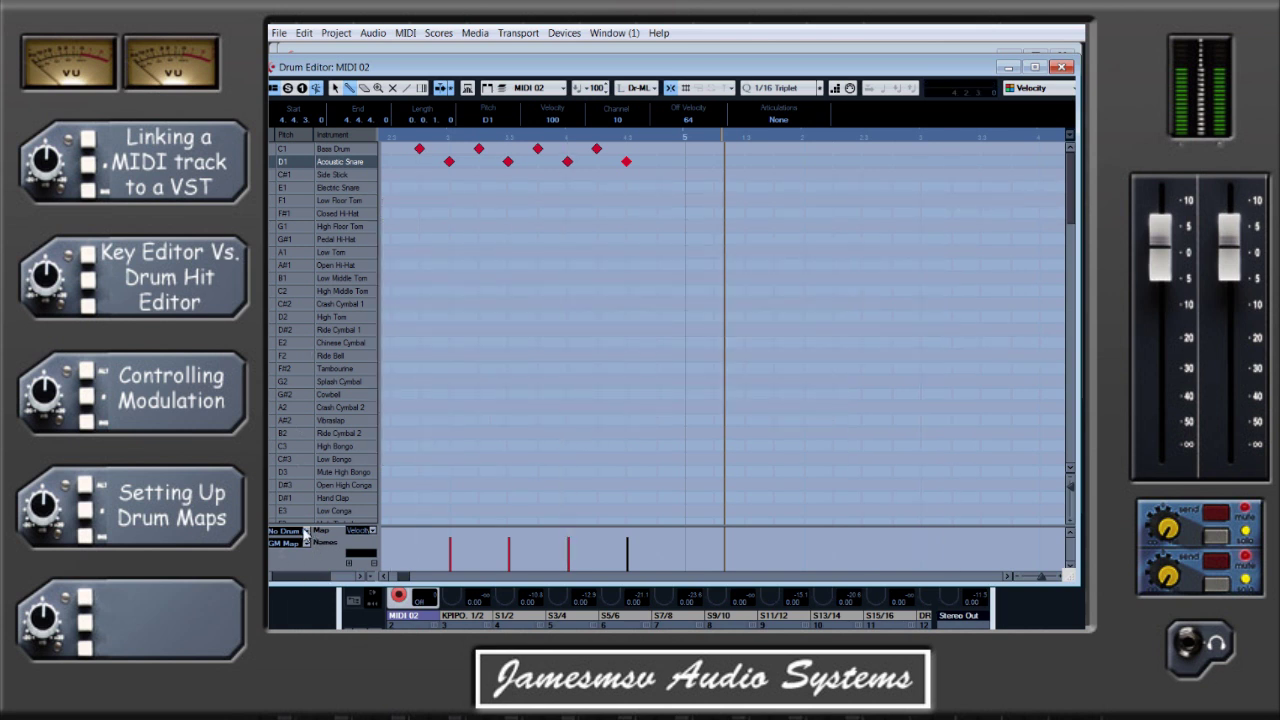
pyautogui.click(290, 530)
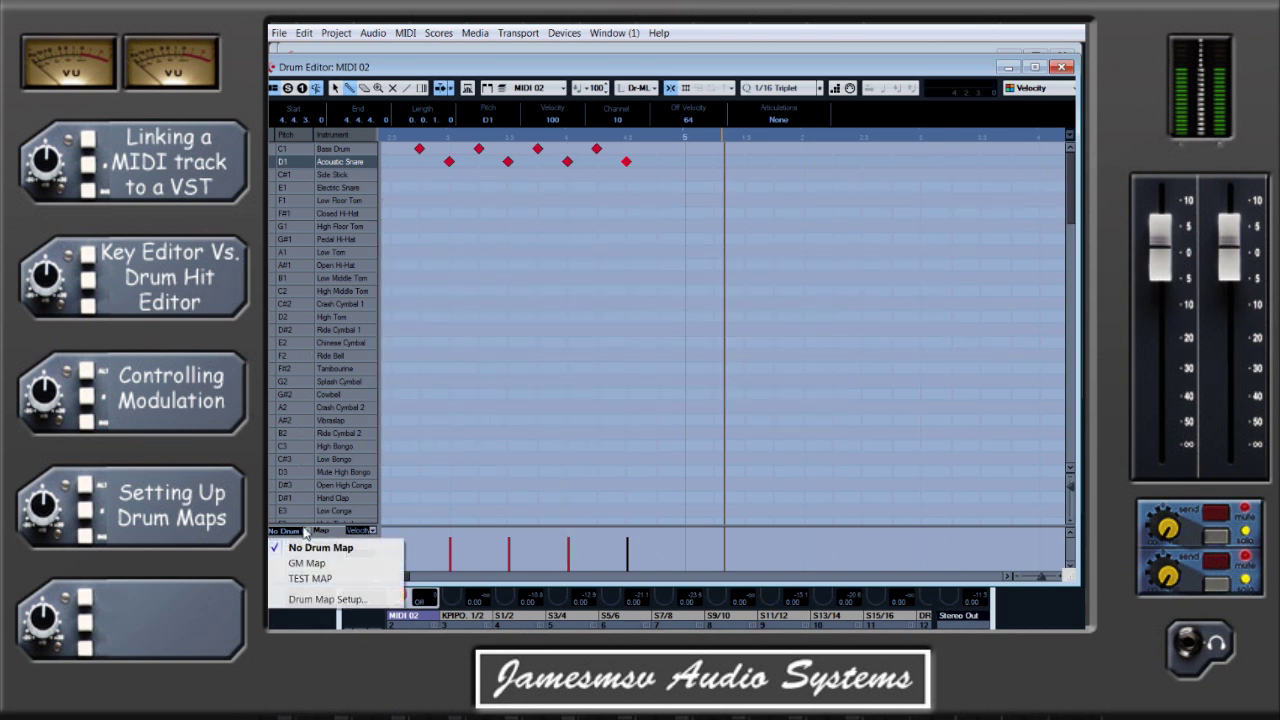
pyautogui.click(328, 579)
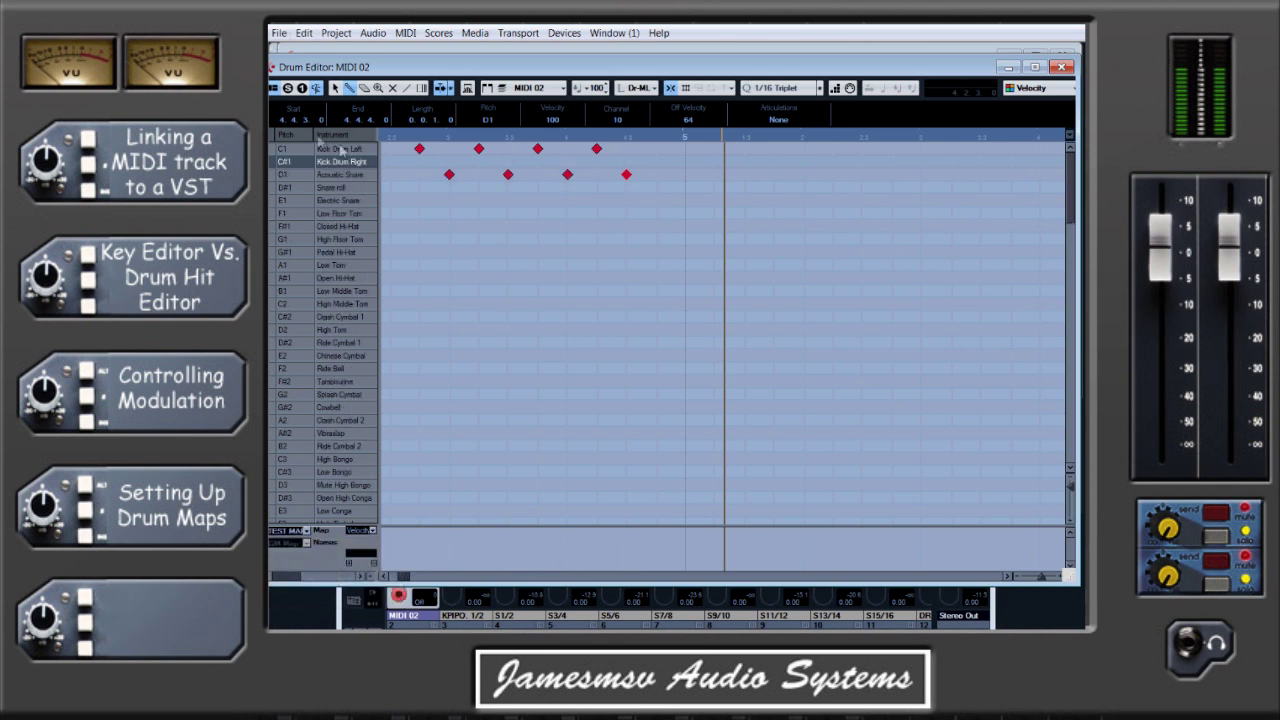